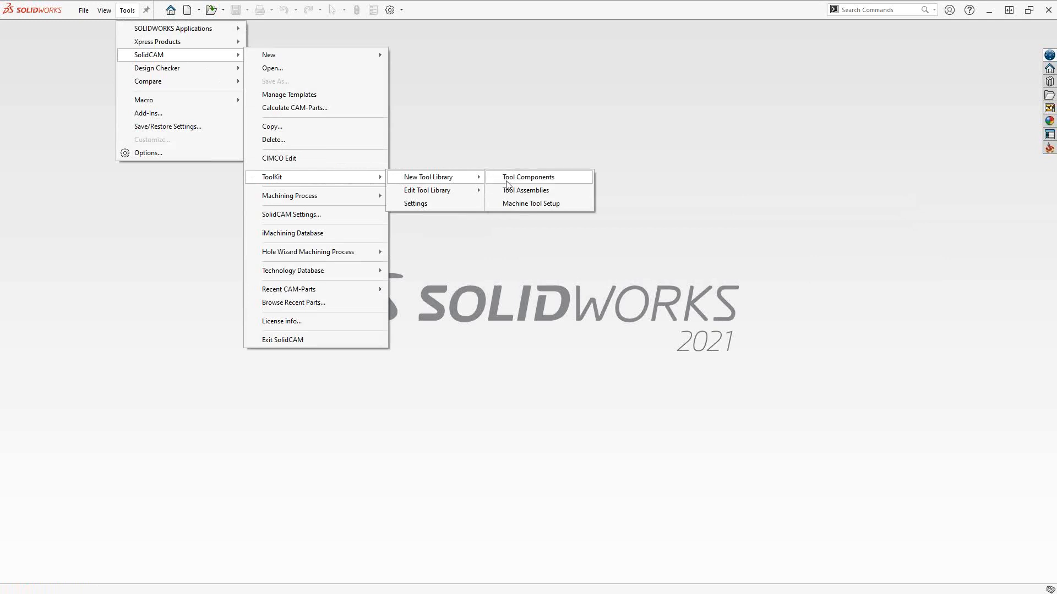
Create a new tool components library and add an end mill cutter to it.
{"action": "left_click", "coordinate": [507, 184]}
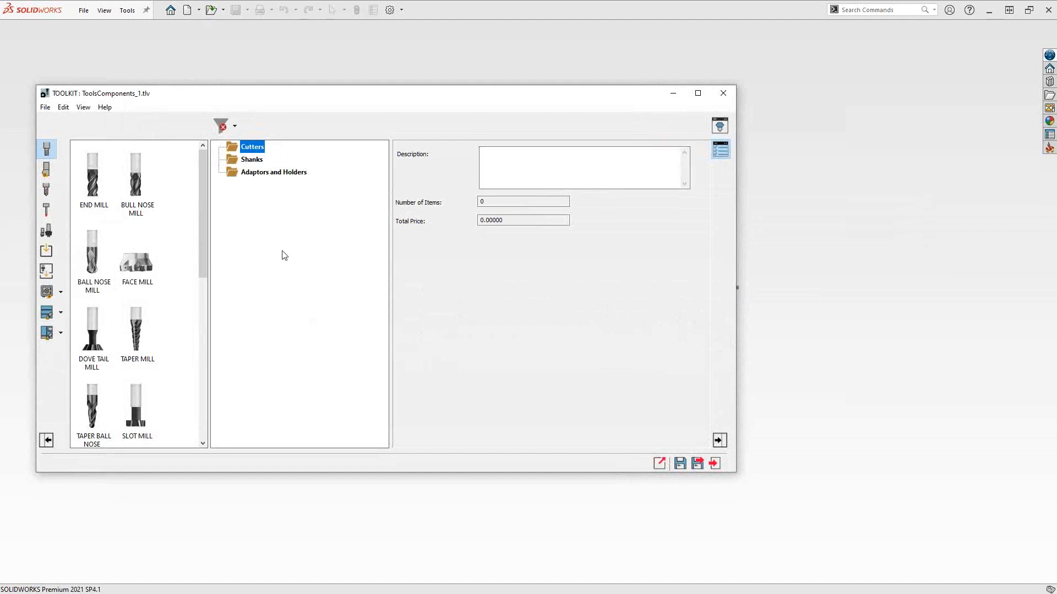
{"action": "scroll", "coordinate": [111, 255], "scroll_direction": "down", "scroll_amount": 5}
{"action": "scroll", "coordinate": [112, 260], "scroll_direction": "up", "scroll_amount": 3}
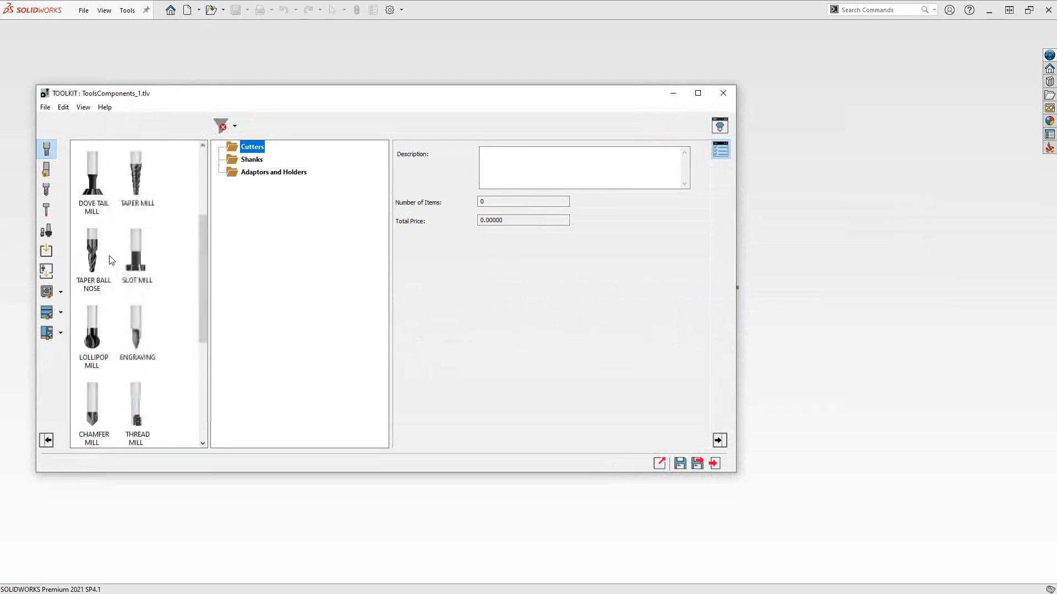
{"action": "scroll", "coordinate": [112, 260], "scroll_direction": "up", "scroll_amount": 2}
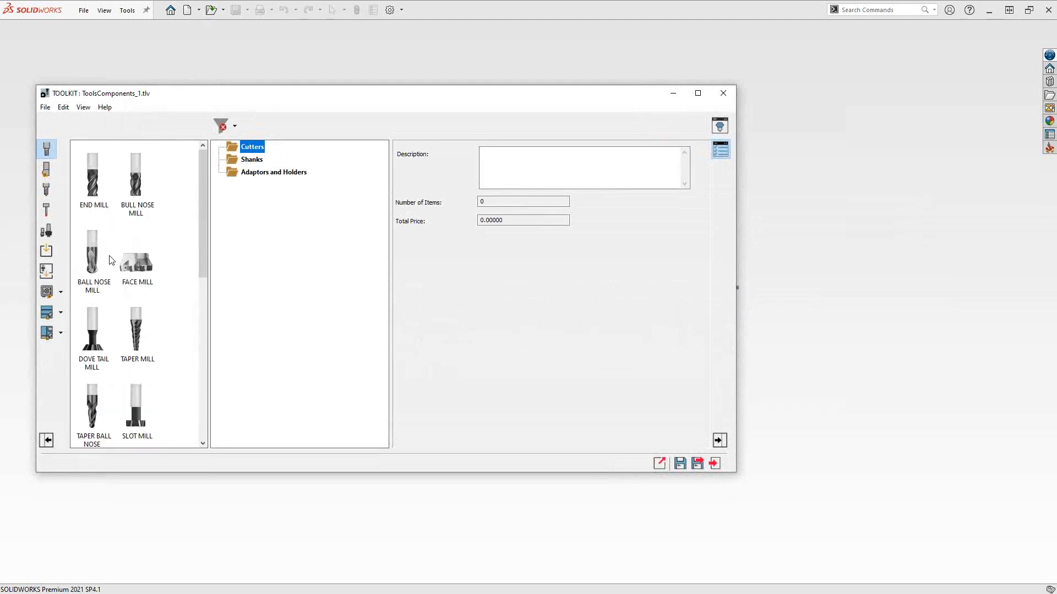
{"action": "double_click", "coordinate": [92, 187]}
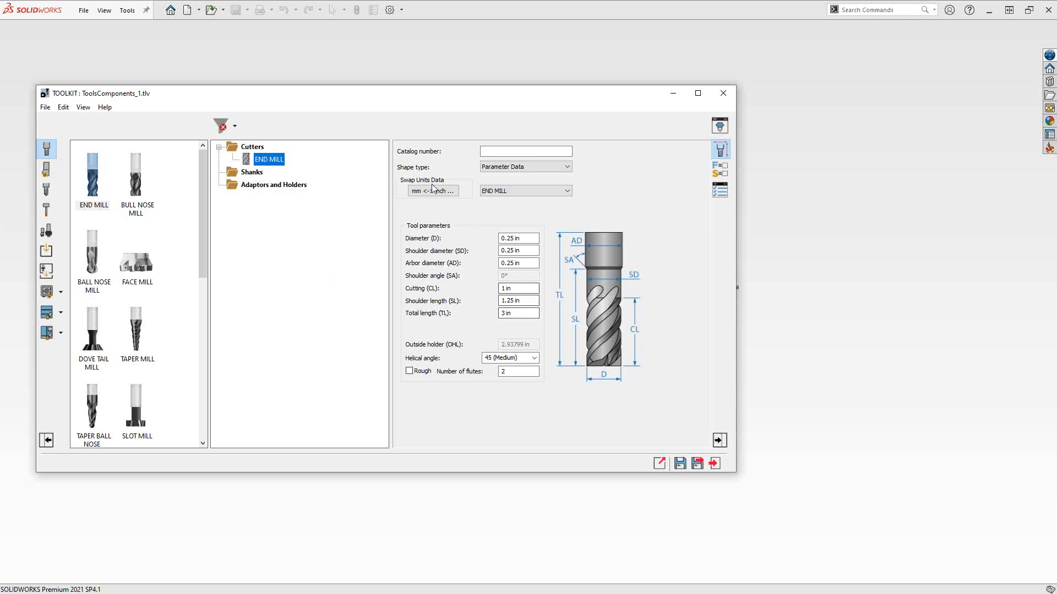
Switch the end mill's shape type to Sketch (2D), review its cylinders and delete the lowest one, Cylinder1.
{"action": "left_click", "coordinate": [567, 166]}
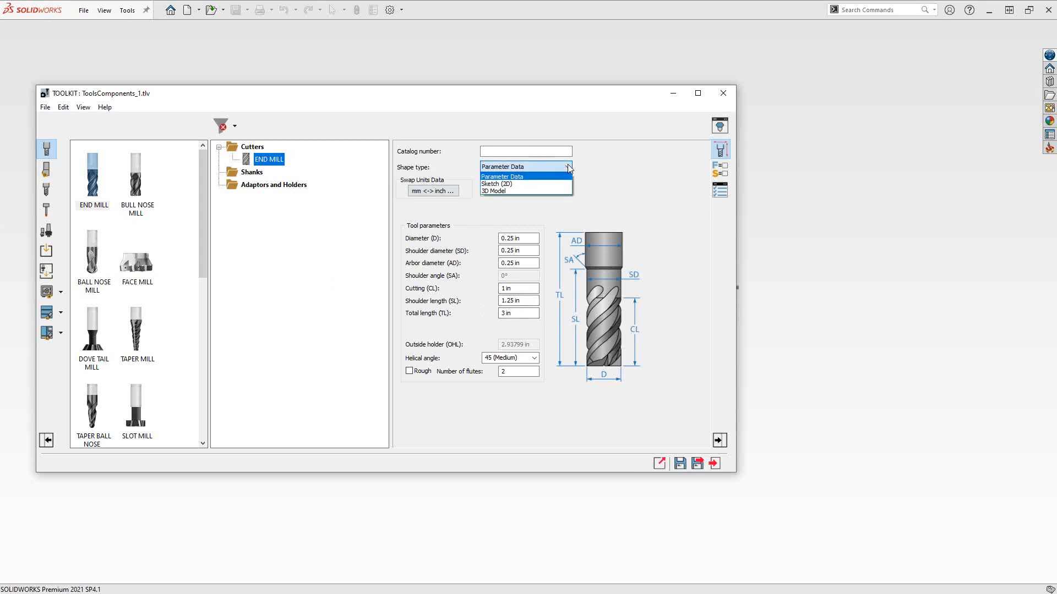
{"action": "left_click", "coordinate": [496, 183]}
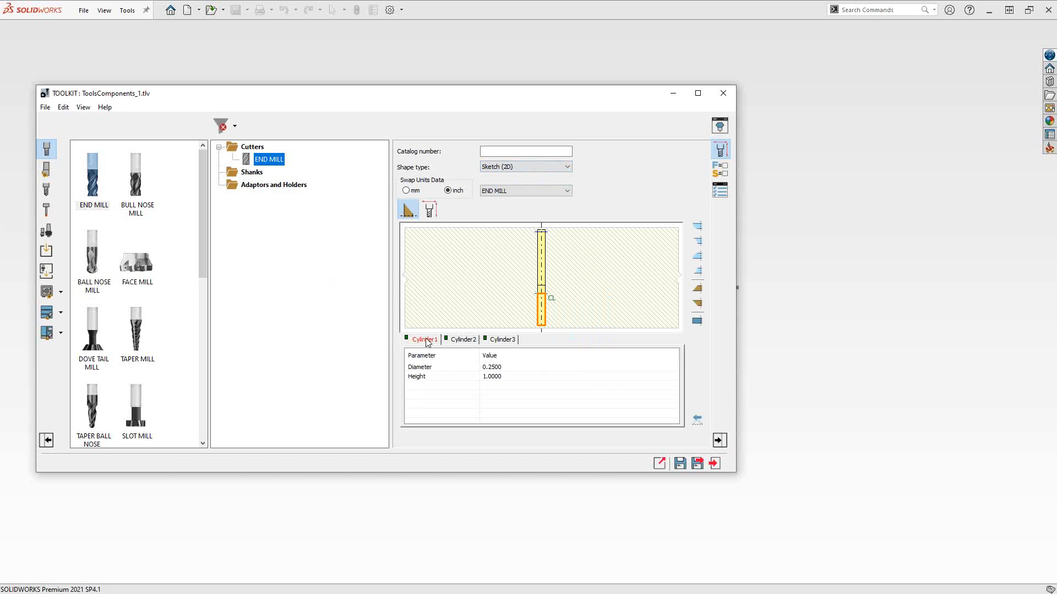
{"action": "left_click", "coordinate": [462, 340]}
{"action": "left_click", "coordinate": [496, 340]}
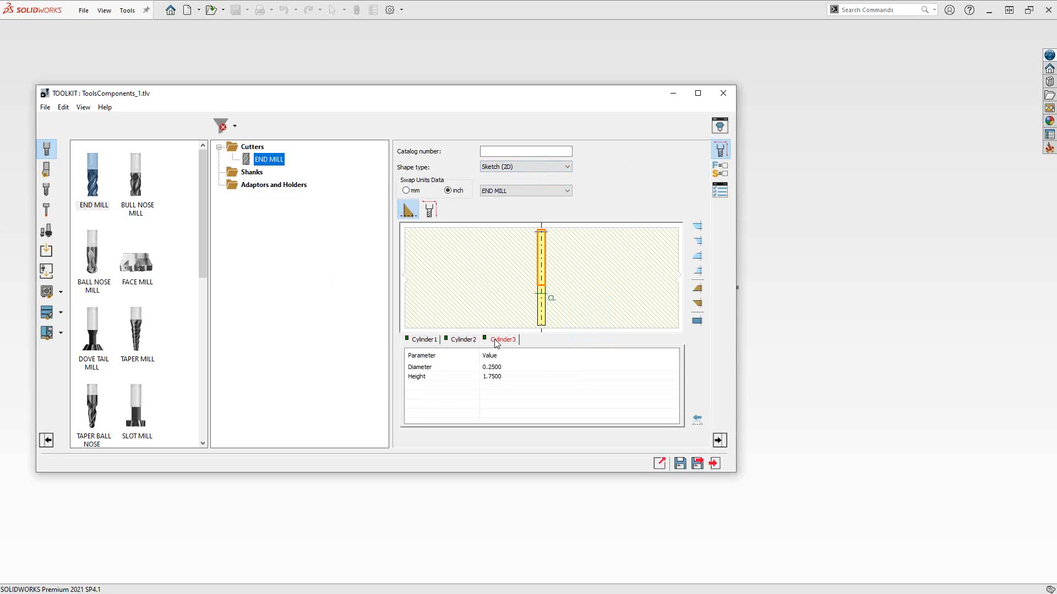
{"action": "left_click", "coordinate": [421, 341]}
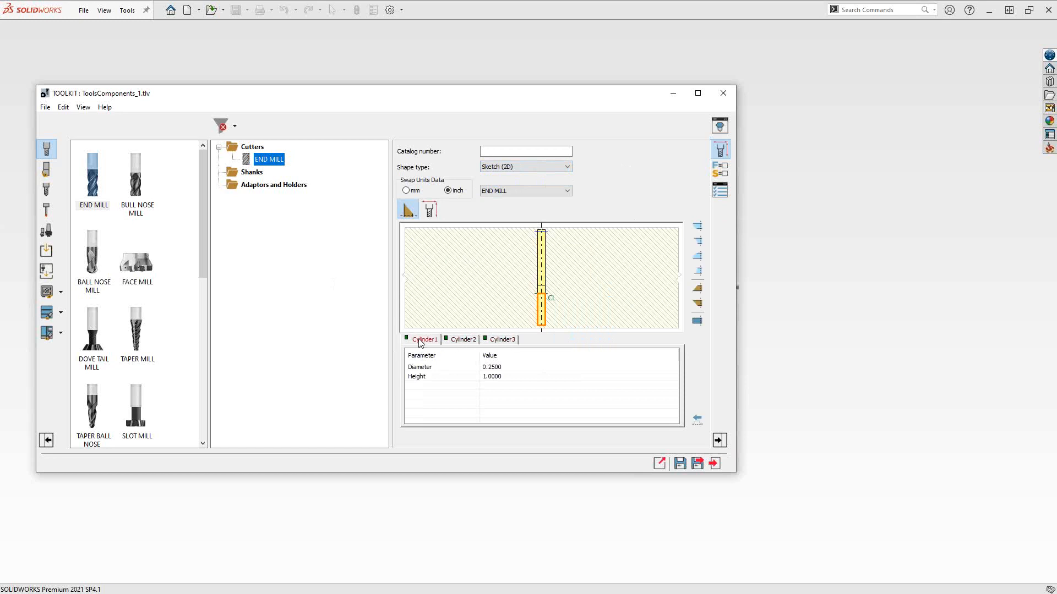
{"action": "right_click", "coordinate": [421, 342]}
{"action": "left_click", "coordinate": [448, 405]}
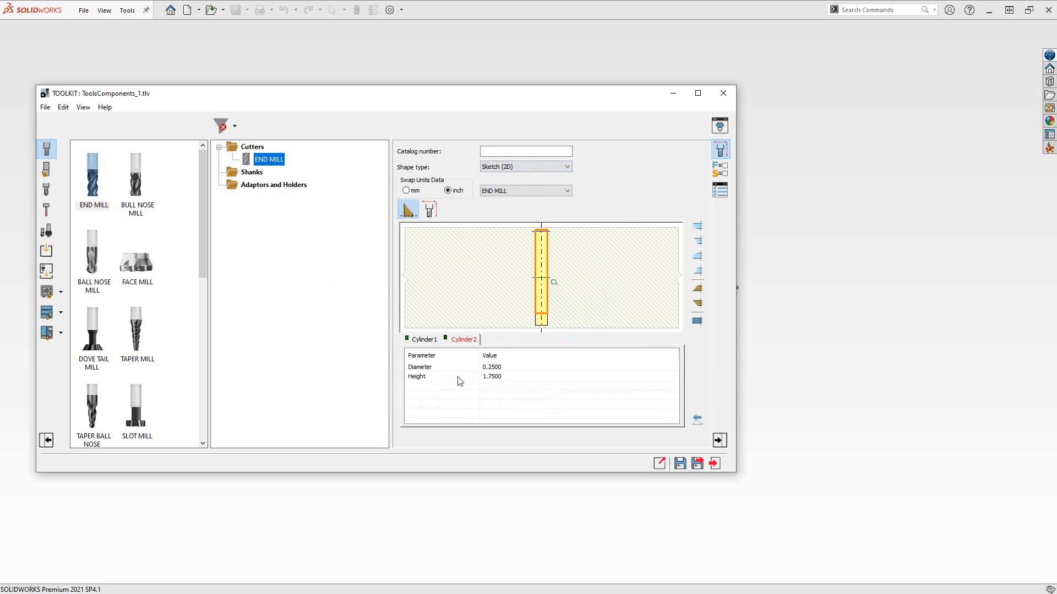
Add a torus shape below the lowest remaining cylinder of the end mill sketch.
{"action": "left_click", "coordinate": [421, 340]}
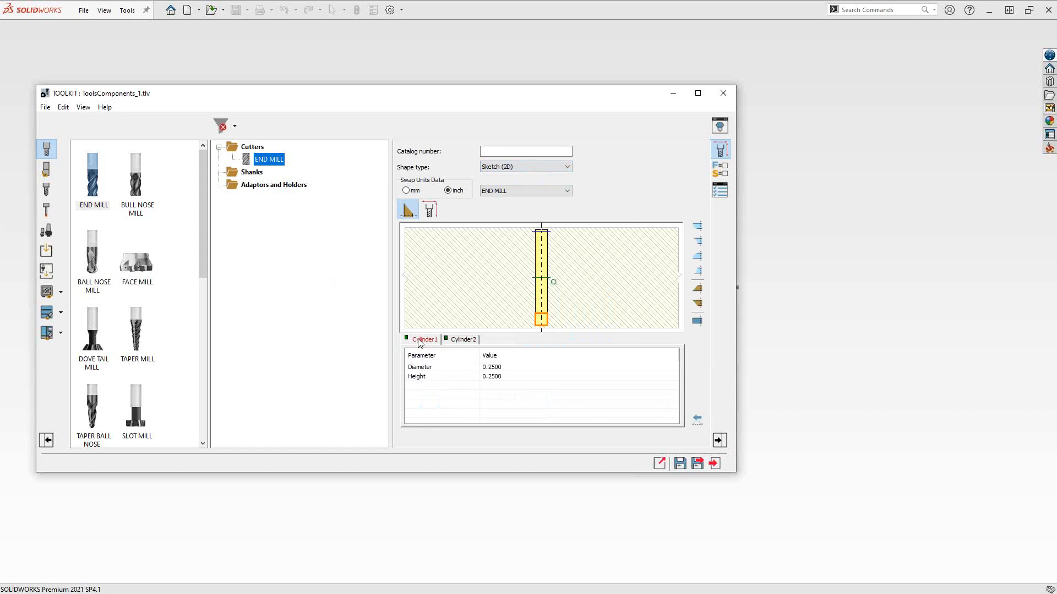
{"action": "right_click", "coordinate": [420, 342]}
{"action": "mouse_move", "coordinate": [439, 360]}
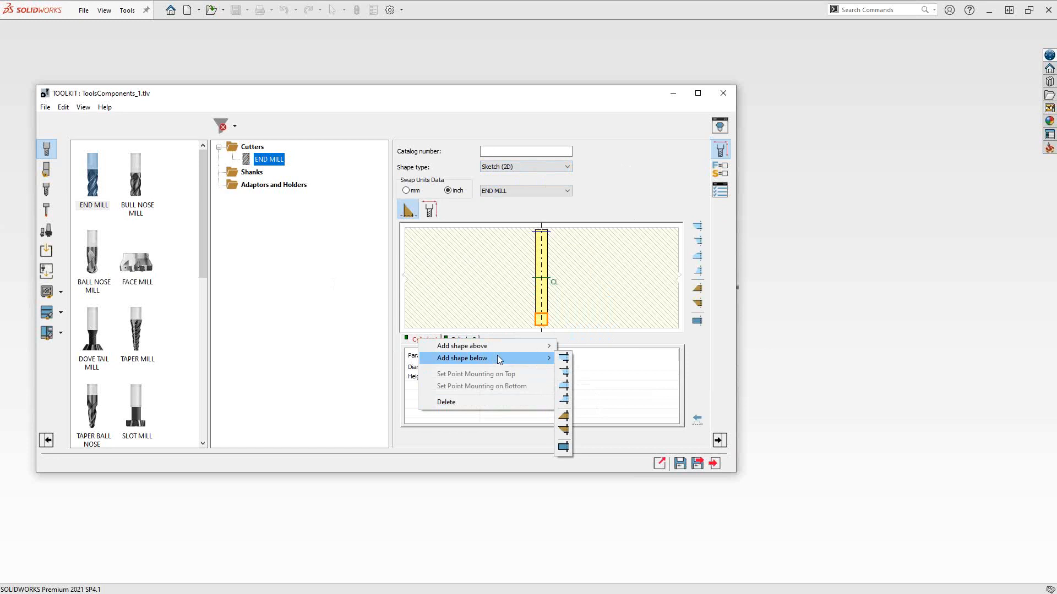
{"action": "left_click", "coordinate": [565, 376]}
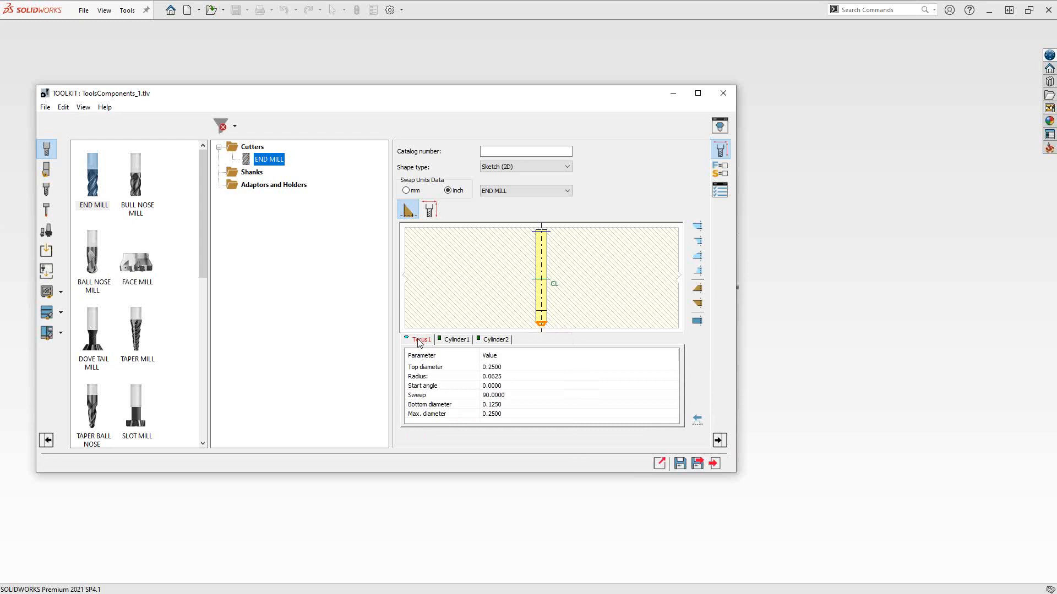
Set the upper cylinder, Cylinder2, to a diameter of 0.5 in and a height of 2 in.
{"action": "left_click", "coordinate": [455, 340]}
{"action": "left_click", "coordinate": [490, 341]}
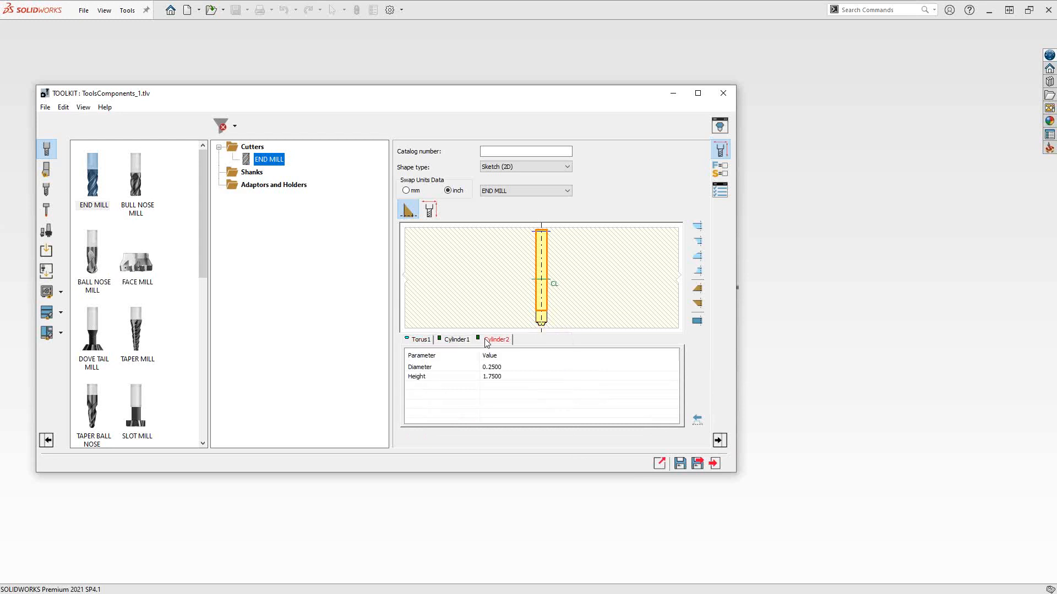
{"action": "left_click", "coordinate": [503, 365]}
{"action": "double_click", "coordinate": [504, 366]}
{"action": "type", "text": ".5"}
{"action": "double_click", "coordinate": [504, 376]}
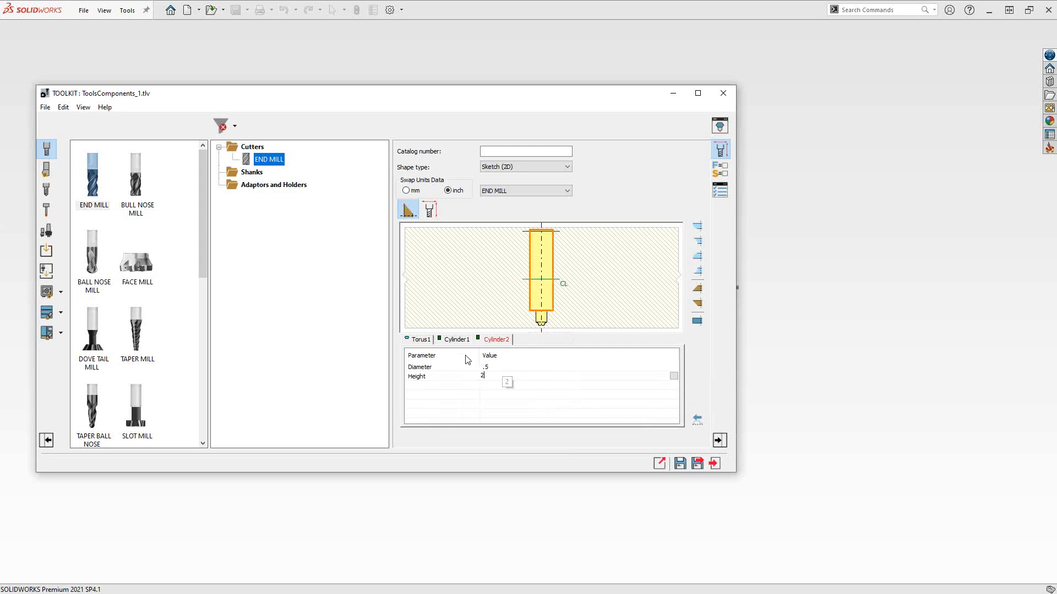
Set the diameter of the lower cylinder, Cylinder1, to 0.625 in.
{"action": "left_click", "coordinate": [455, 340]}
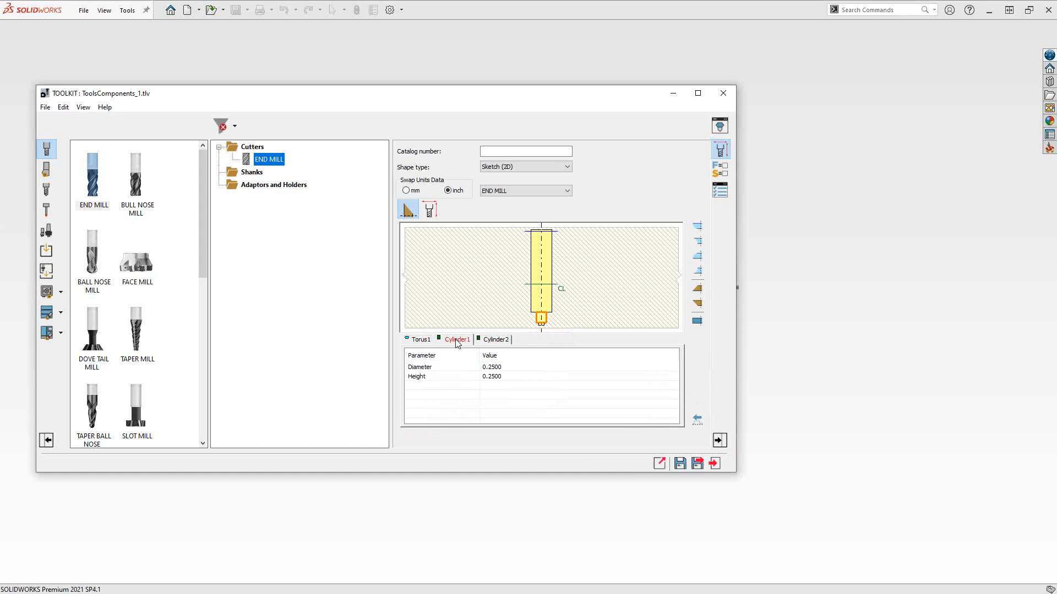
{"action": "left_click", "coordinate": [489, 340]}
{"action": "left_click", "coordinate": [458, 340]}
{"action": "left_click", "coordinate": [503, 367]}
{"action": "left_click_drag", "start_coordinate": [502, 368], "coordinate": [457, 374]}
{"action": "type", "text": ".625"}
{"action": "left_click", "coordinate": [503, 376]}
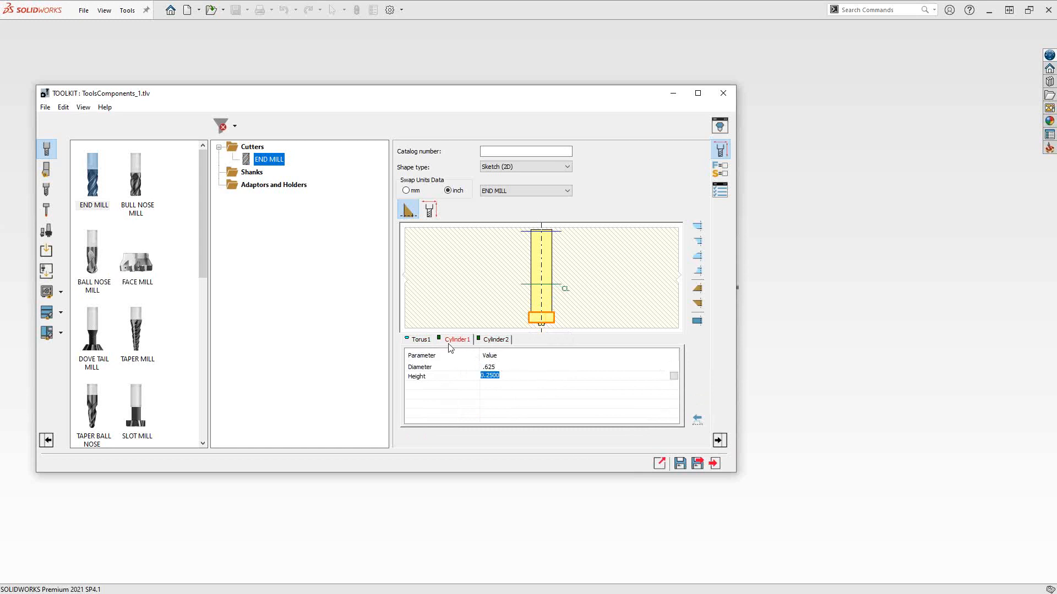
Set the torus's radius to 0.25 in and its bottom diameter to 0.125 in.
{"action": "left_click", "coordinate": [423, 340]}
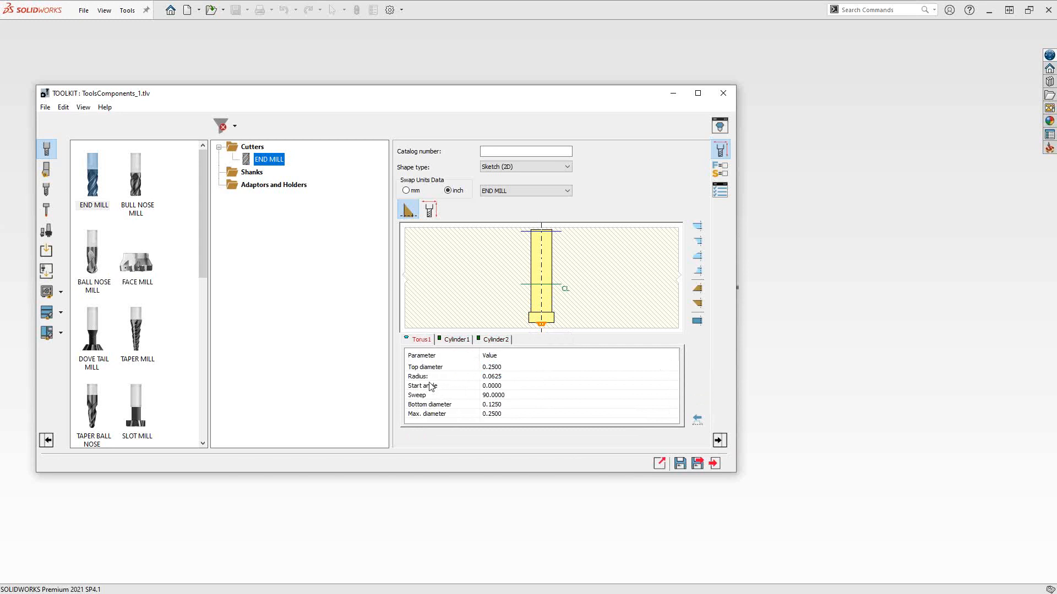
{"action": "left_click", "coordinate": [511, 384]}
{"action": "left_click", "coordinate": [510, 377]}
{"action": "left_click_drag", "start_coordinate": [510, 376], "coordinate": [470, 381]}
{"action": "type", "text": ".25"}
{"action": "left_click", "coordinate": [514, 396]}
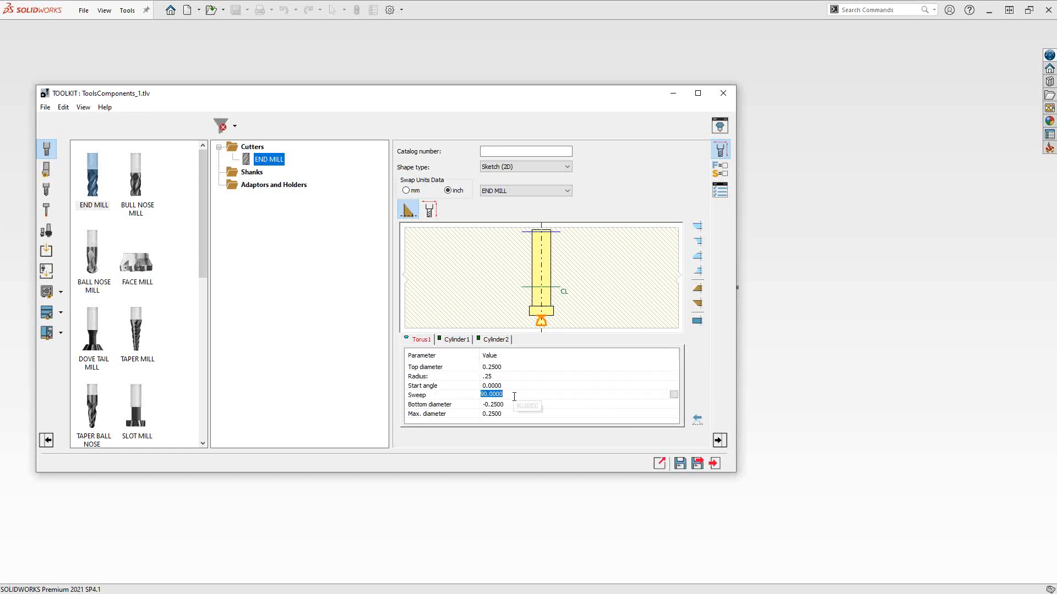
{"action": "left_click", "coordinate": [507, 403]}
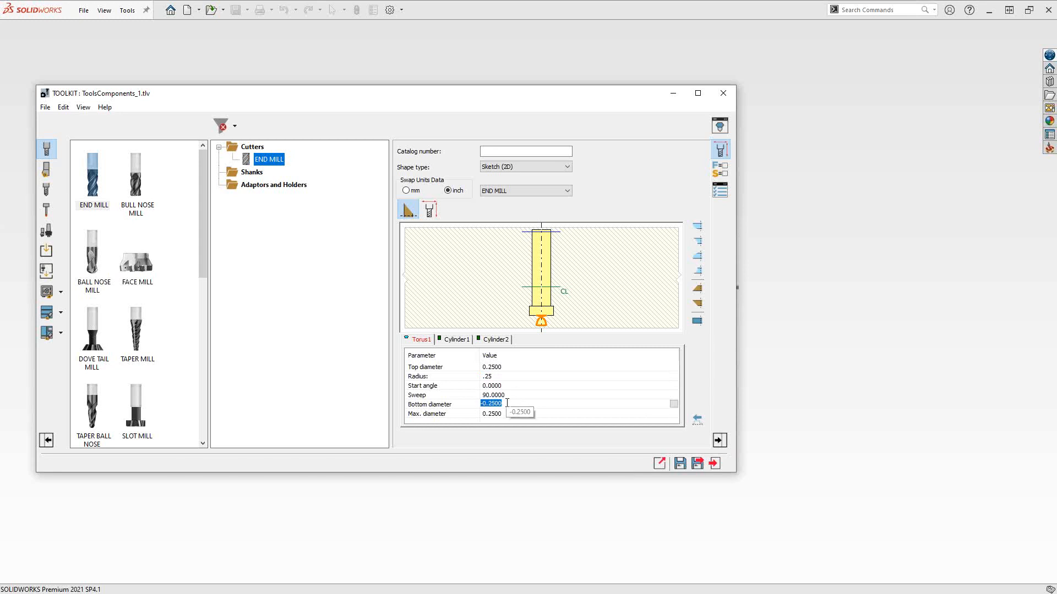
{"action": "type", "text": ".125"}
Update the torus so its top diameter matches the 0.625 in diameter of Cylinder1, and check its parameters.
{"action": "left_click", "coordinate": [453, 341]}
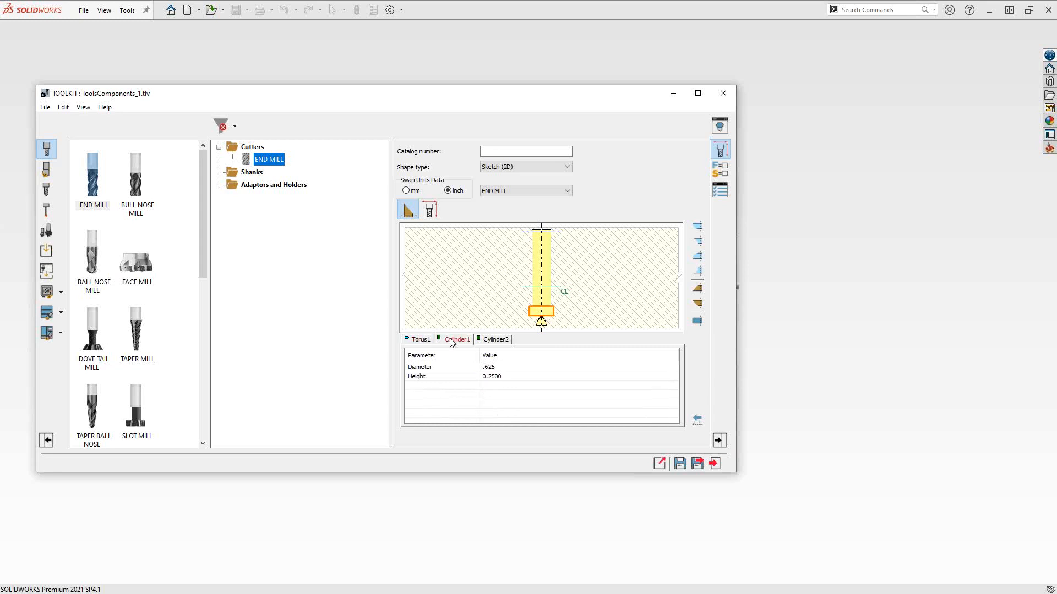
{"action": "left_click", "coordinate": [478, 367]}
{"action": "left_click", "coordinate": [416, 341]}
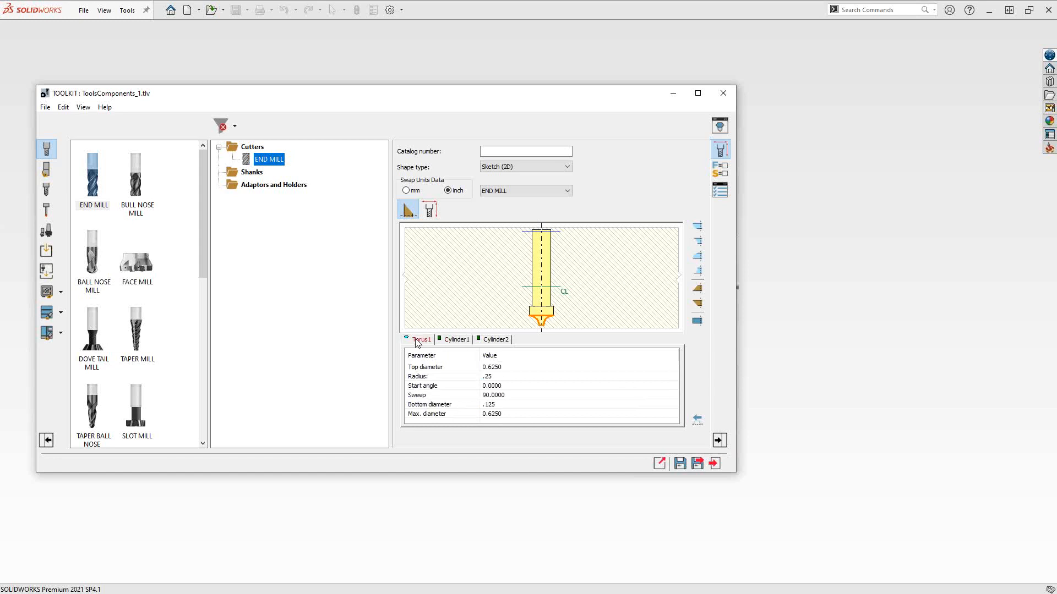
{"action": "left_click", "coordinate": [485, 386]}
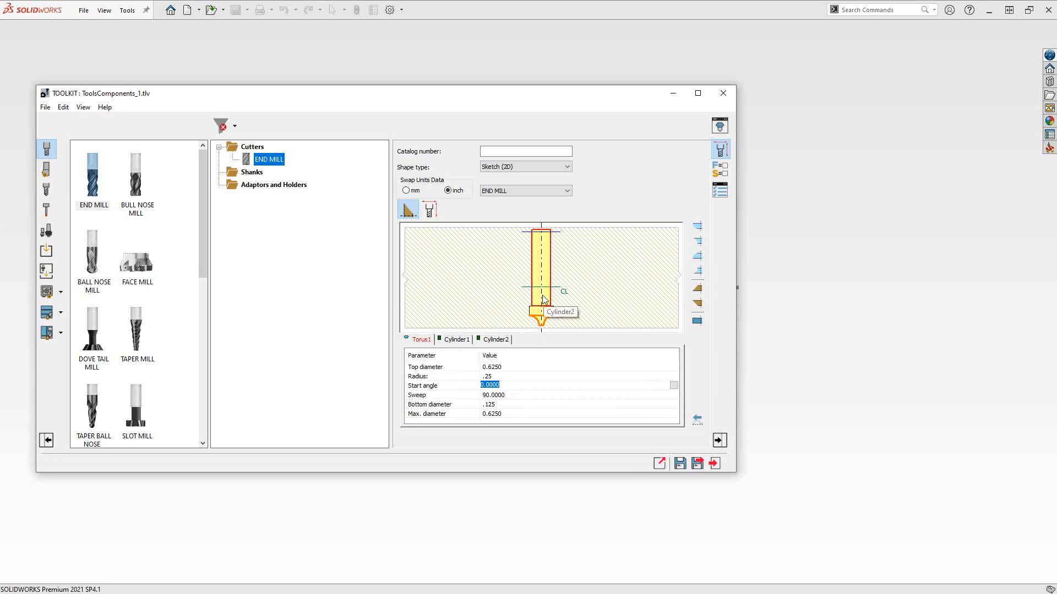
Set the end mill's tool parameters to a diameter of 0.5 in and a cutting length of 0.25 in.
{"action": "left_click", "coordinate": [431, 212]}
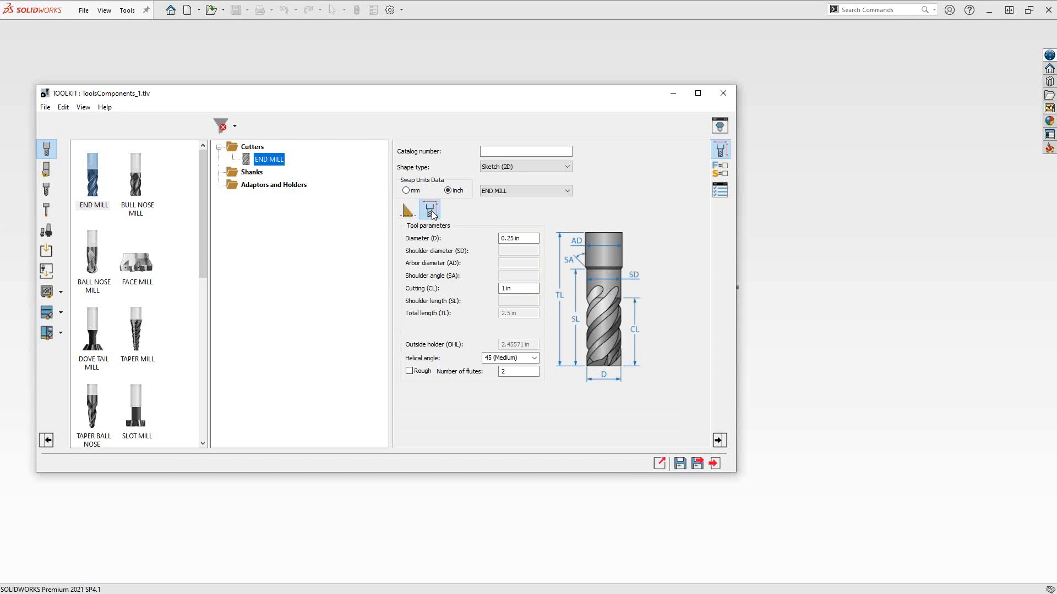
{"action": "left_click_drag", "start_coordinate": [500, 238], "coordinate": [529, 238]}
{"action": "key", "text": "Delete"}
{"action": "key", "text": "ctrl+z"}
{"action": "type", "text": "."}
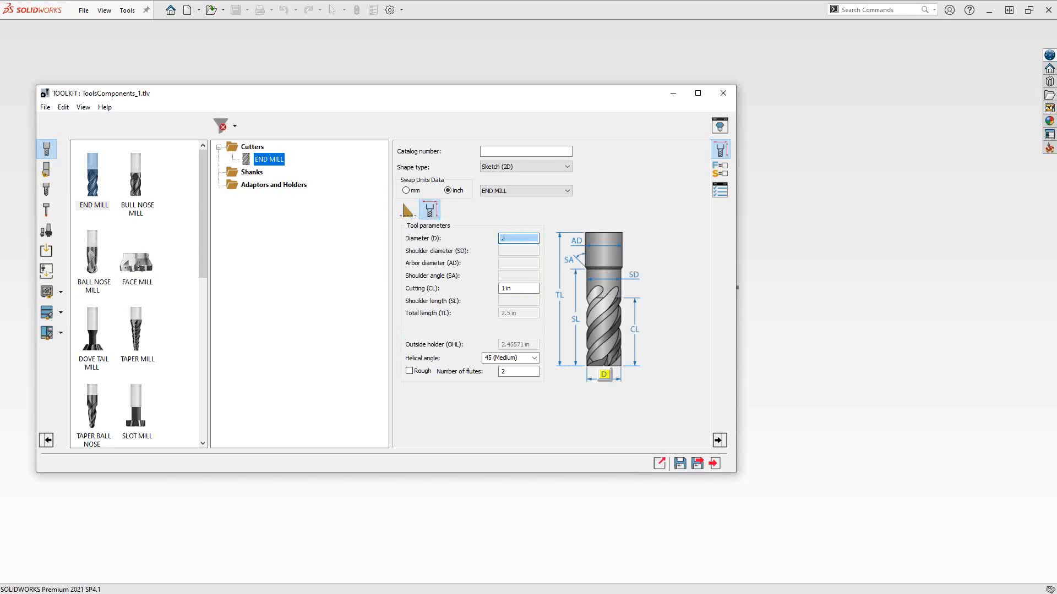
{"action": "type", "text": "5"}
{"action": "key", "text": "Tab"}
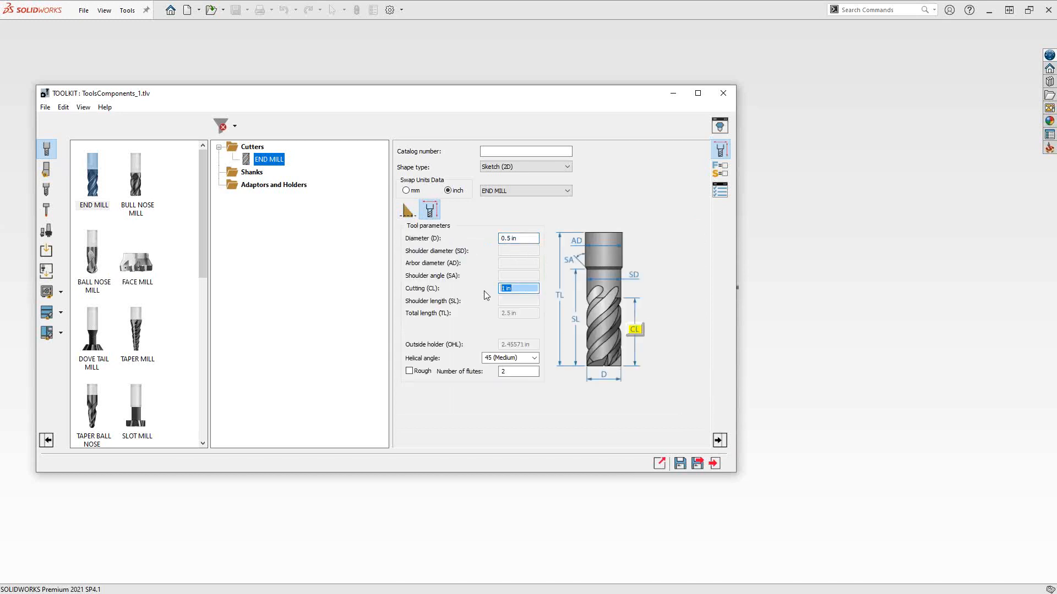
{"action": "type", "text": ".25"}
{"action": "left_click", "coordinate": [514, 372]}
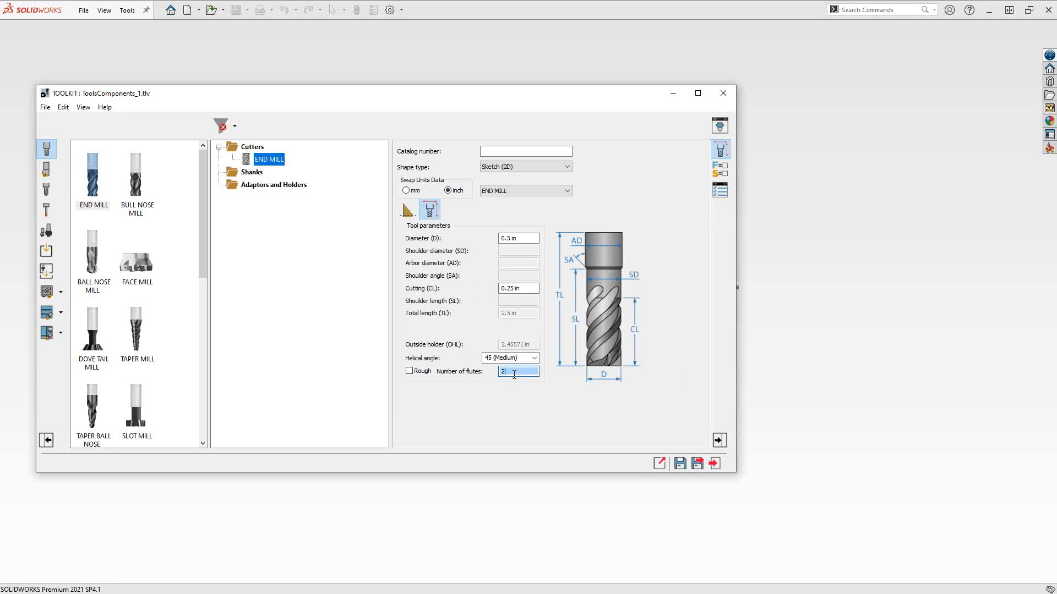
Examine the custom end mill's 3D shape in the tool viewer and go back to its 2D sketch parameters.
{"action": "left_click", "coordinate": [720, 129]}
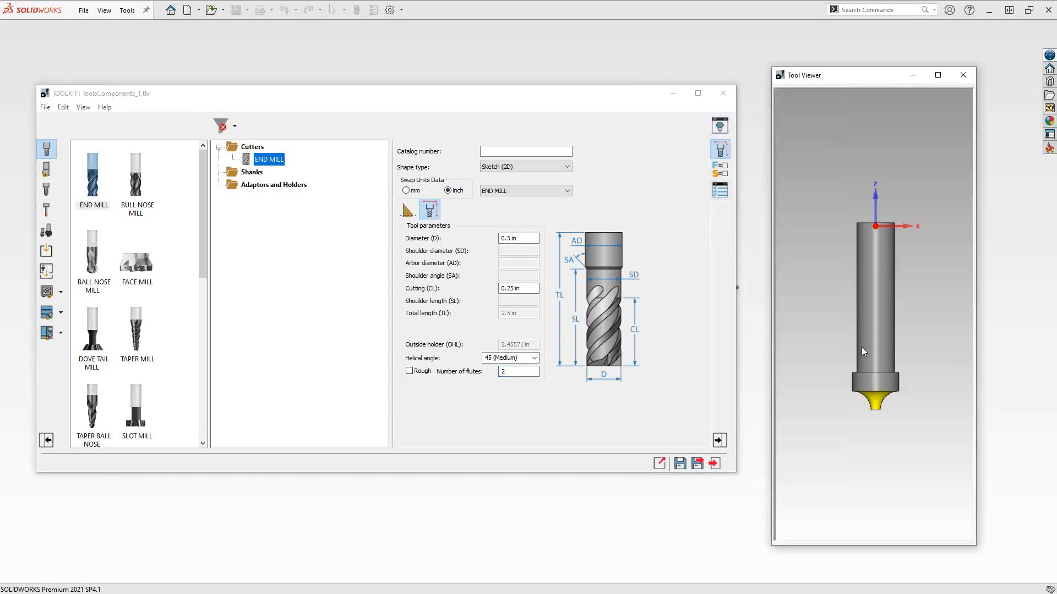
{"action": "middle_click_drag", "start_coordinate": [887, 404], "coordinate": [872, 219]}
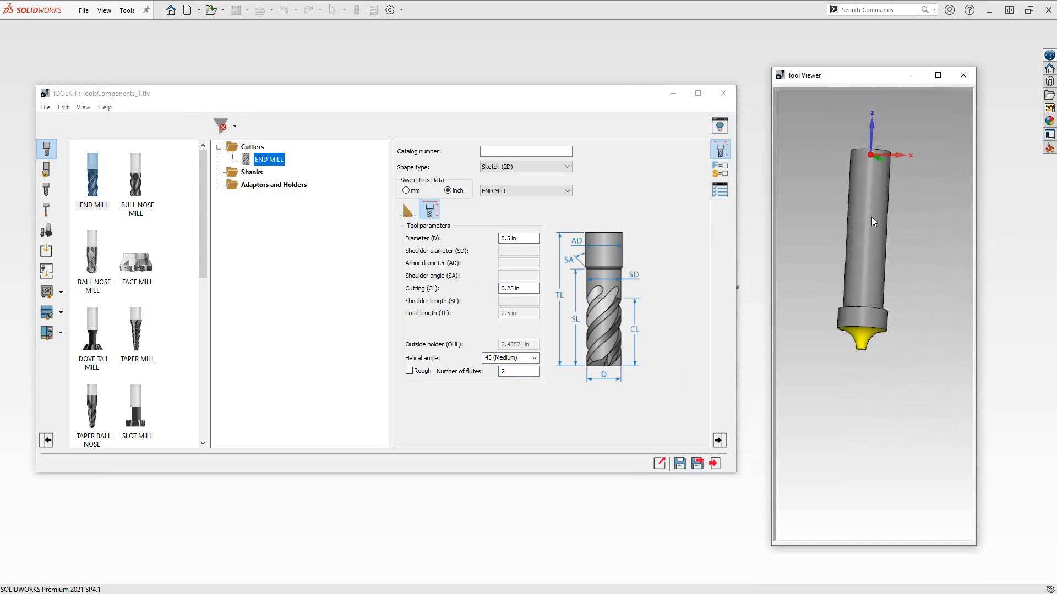
{"action": "middle_click_drag", "start_coordinate": [877, 182], "coordinate": [878, 187]}
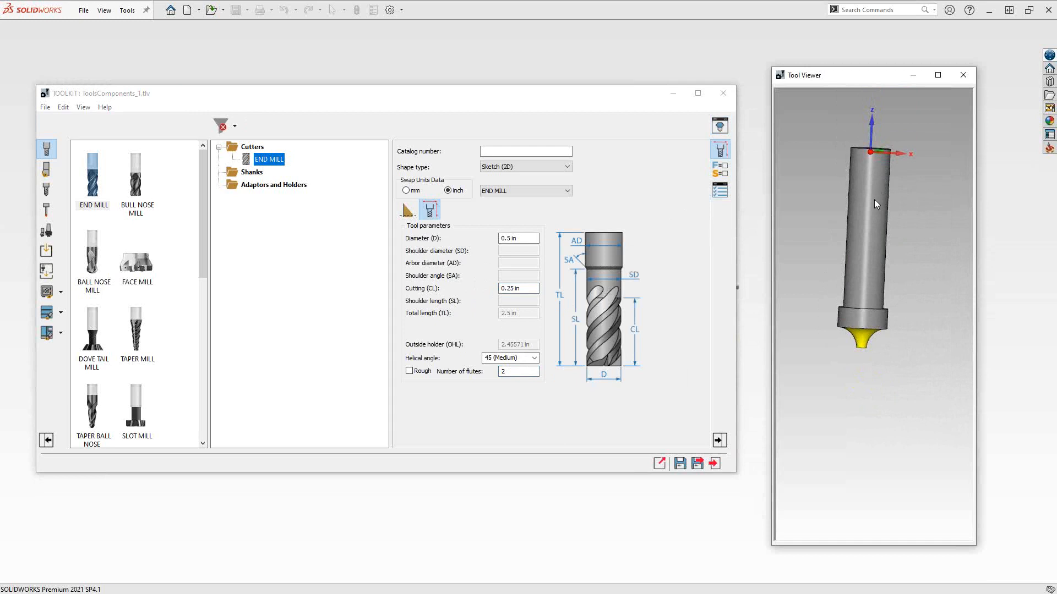
{"action": "left_click", "coordinate": [408, 210]}
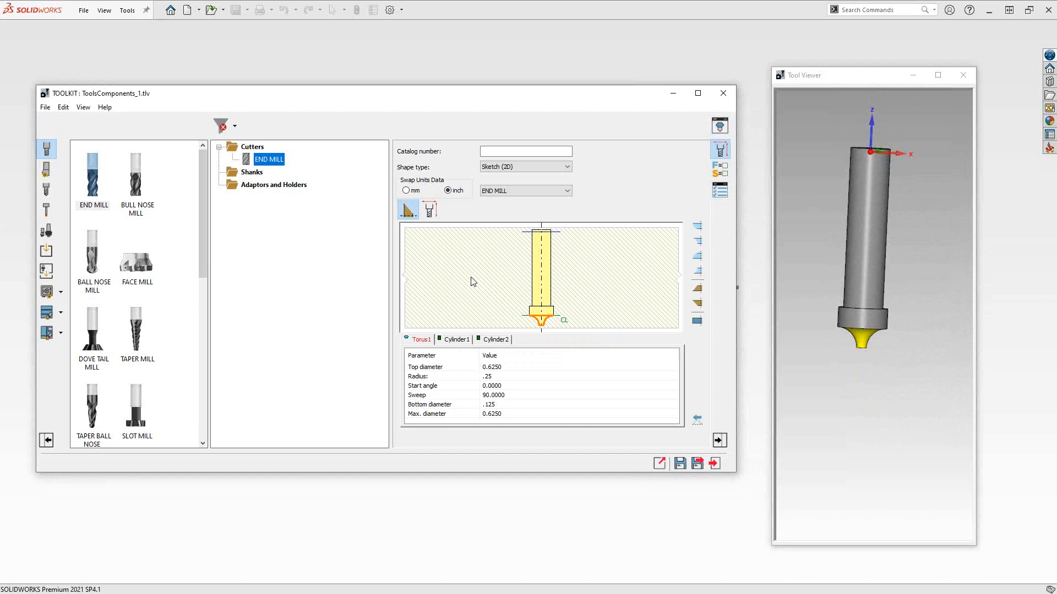
{"action": "left_click", "coordinate": [523, 376]}
Add a second end mill cutter and change its shape type to Sketch (2D).
{"action": "double_click", "coordinate": [93, 187]}
{"action": "left_click", "coordinate": [547, 167]}
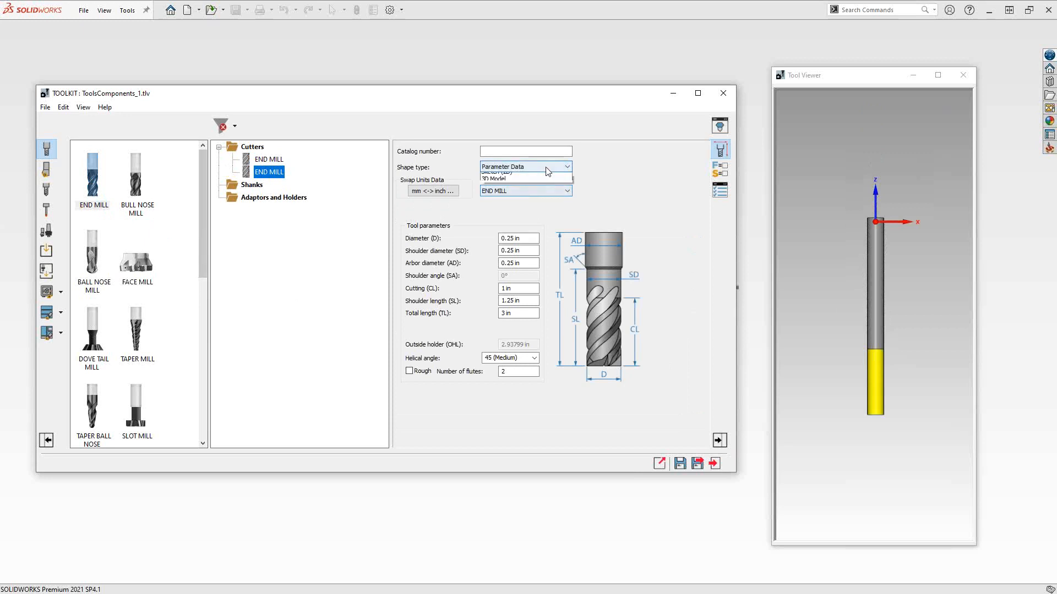
{"action": "left_click", "coordinate": [523, 180]}
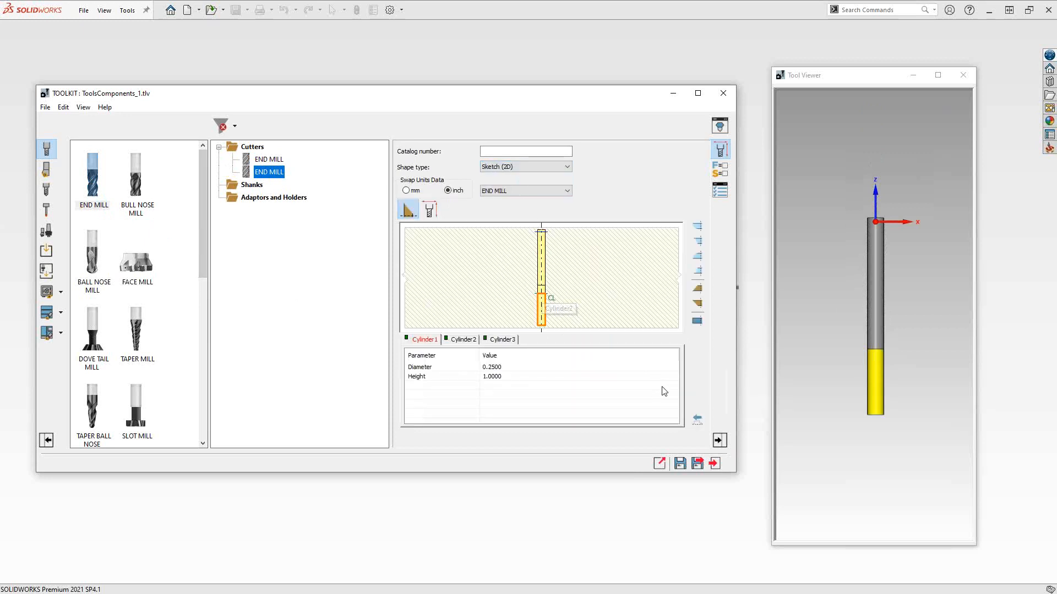
Start the sketch geometry import for the second end mill with the listed CAM-Part, and open the recent part Corner Round Tool SC2021.
{"action": "left_click", "coordinate": [696, 421]}
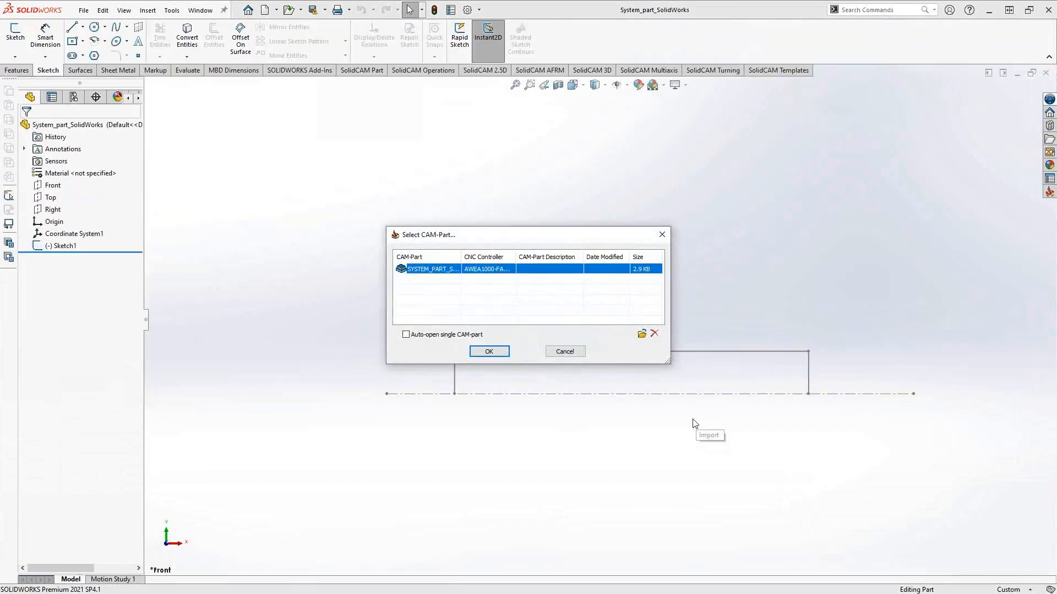
{"action": "left_click", "coordinate": [484, 351]}
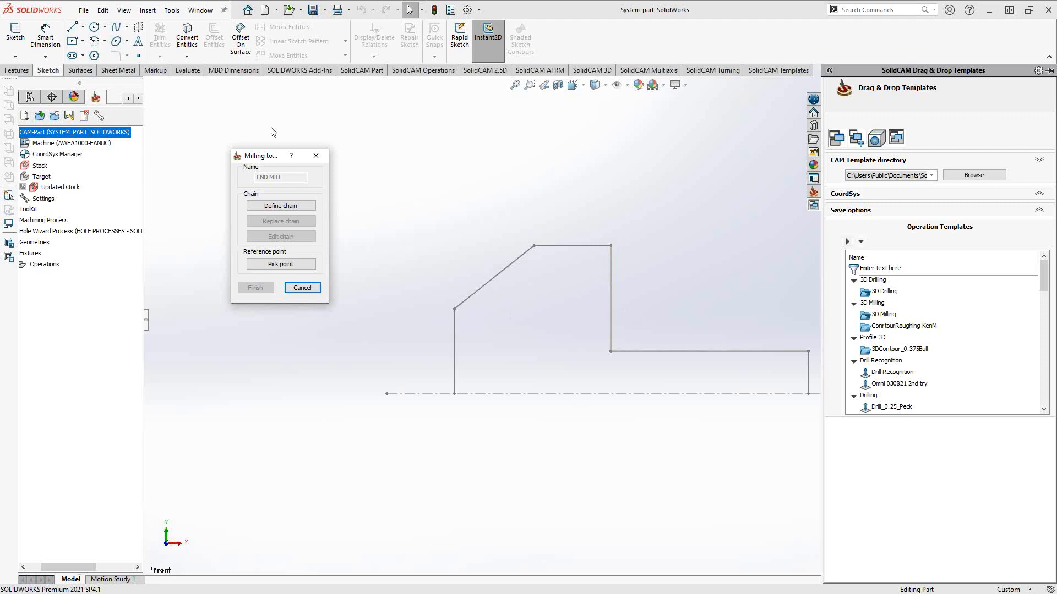
{"action": "left_click", "coordinate": [83, 11]}
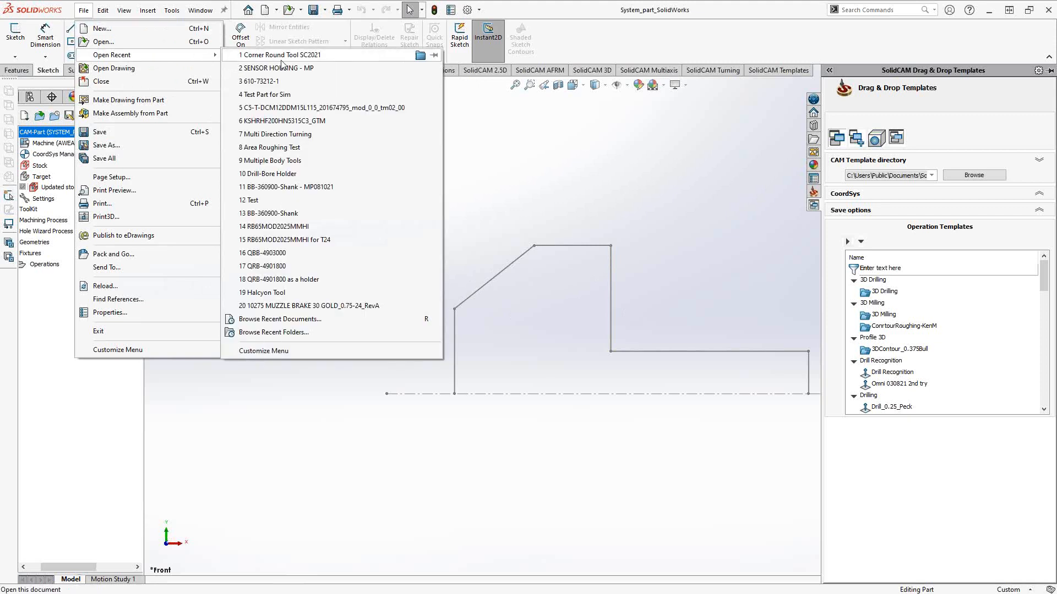
{"action": "left_click", "coordinate": [281, 73]}
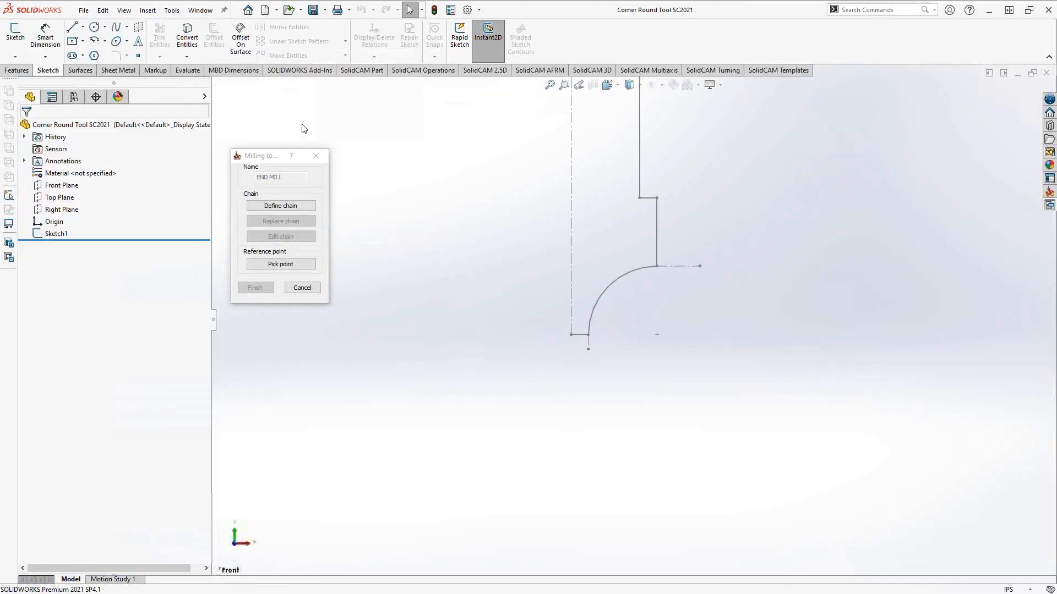
Copy the entire corner-rounding profile with its dimensions from Sketch1 of the Corner Round Tool part and leave the sketch.
{"action": "scroll", "coordinate": [544, 202], "scroll_direction": "up", "scroll_amount": 7}
{"action": "scroll", "coordinate": [643, 206], "scroll_direction": "down", "scroll_amount": 2}
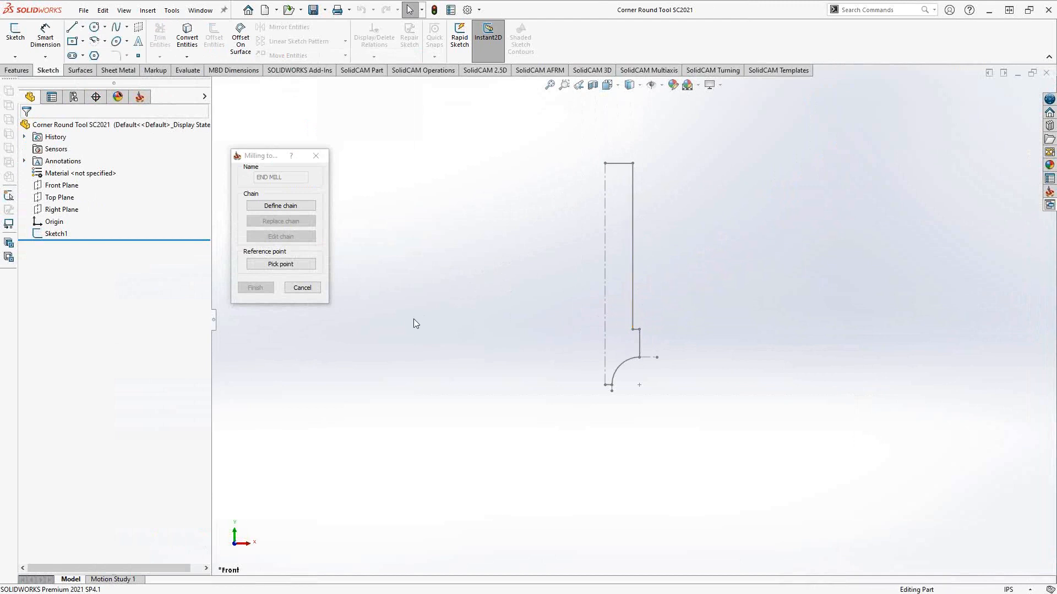
{"action": "right_click", "coordinate": [56, 234]}
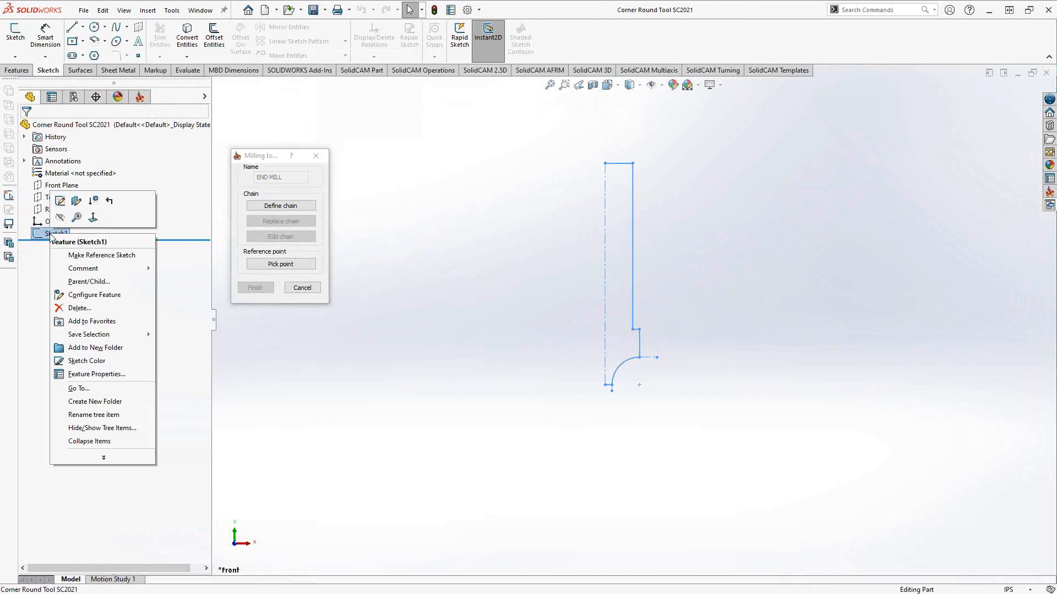
{"action": "left_click", "coordinate": [61, 205]}
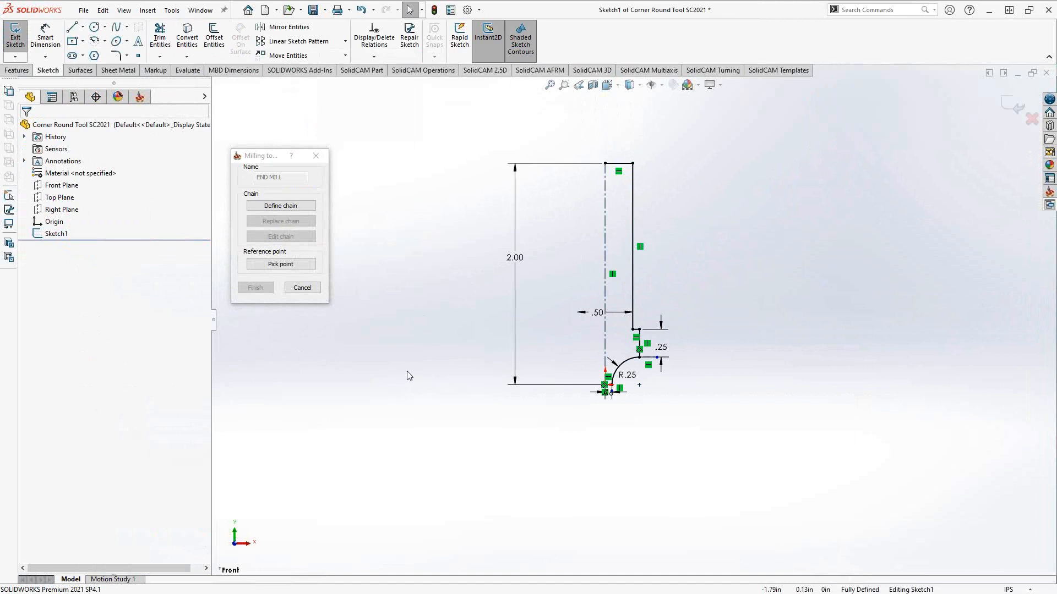
{"action": "mouse_move", "coordinate": [456, 119]}
{"action": "left_mouse_down"}
{"action": "mouse_move", "coordinate": [577, 281]}
{"action": "mouse_move", "coordinate": [738, 458]}
{"action": "mouse_move", "coordinate": [748, 490]}
{"action": "left_mouse_up"}
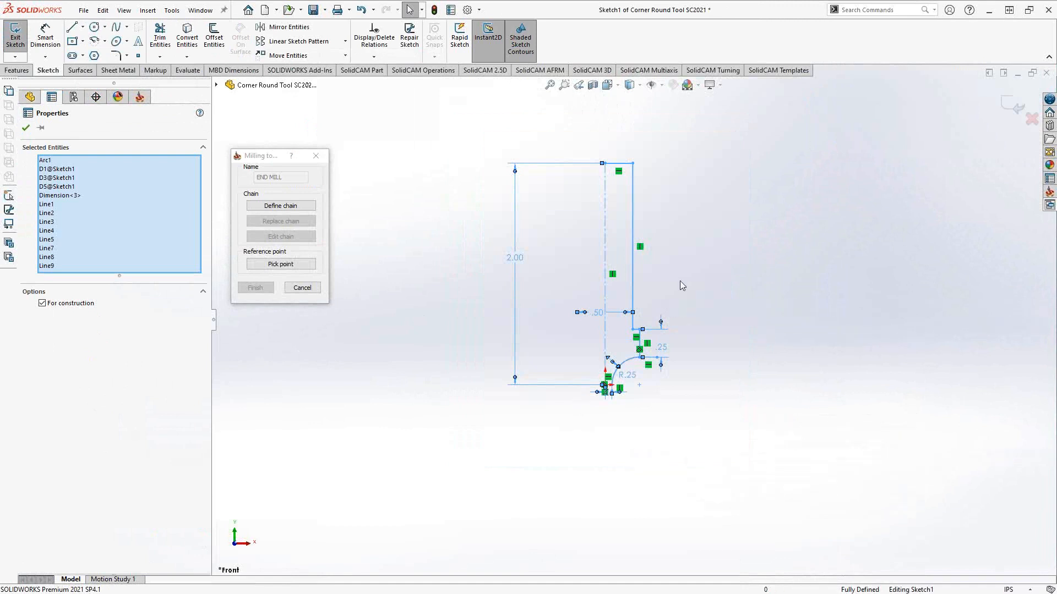
{"action": "left_click", "coordinate": [1033, 119]}
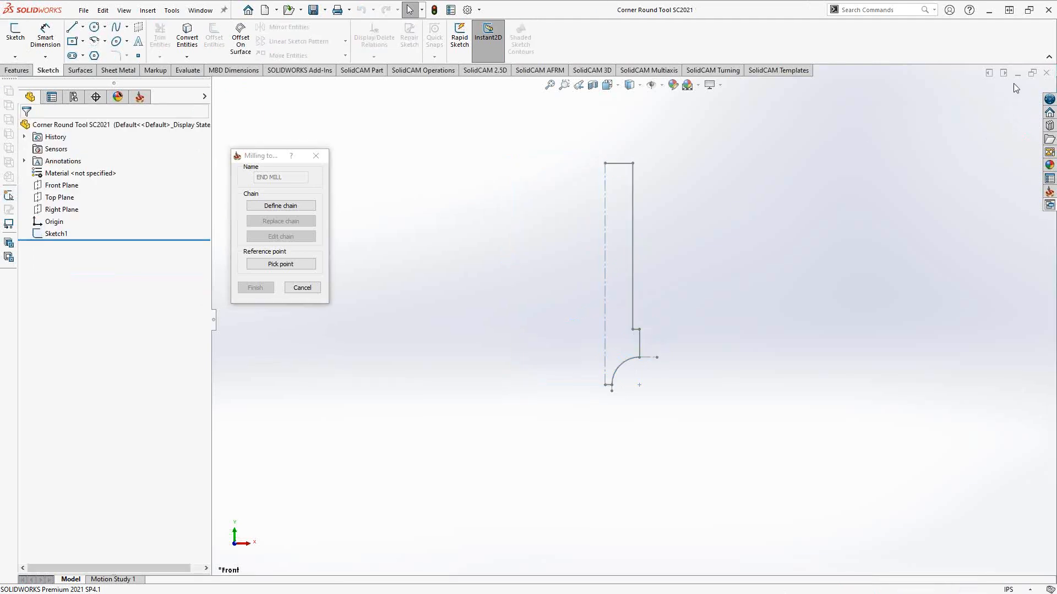
Switch back to the System_part_SolidWorks part and open its Sketch1 for editing.
{"action": "left_click", "coordinate": [1017, 73]}
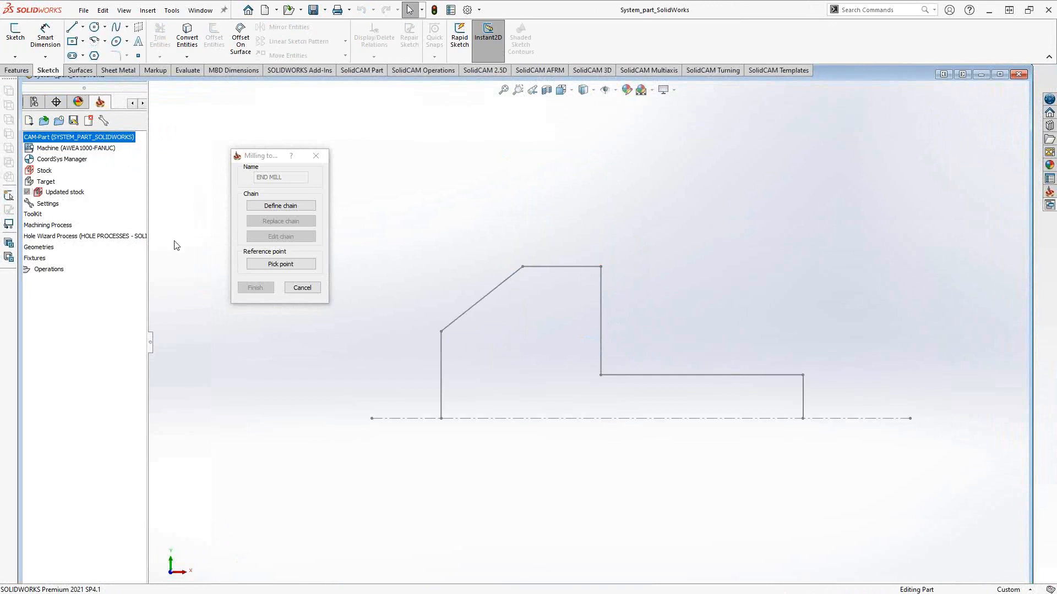
{"action": "left_click_drag", "start_coordinate": [152, 343], "coordinate": [195, 345]}
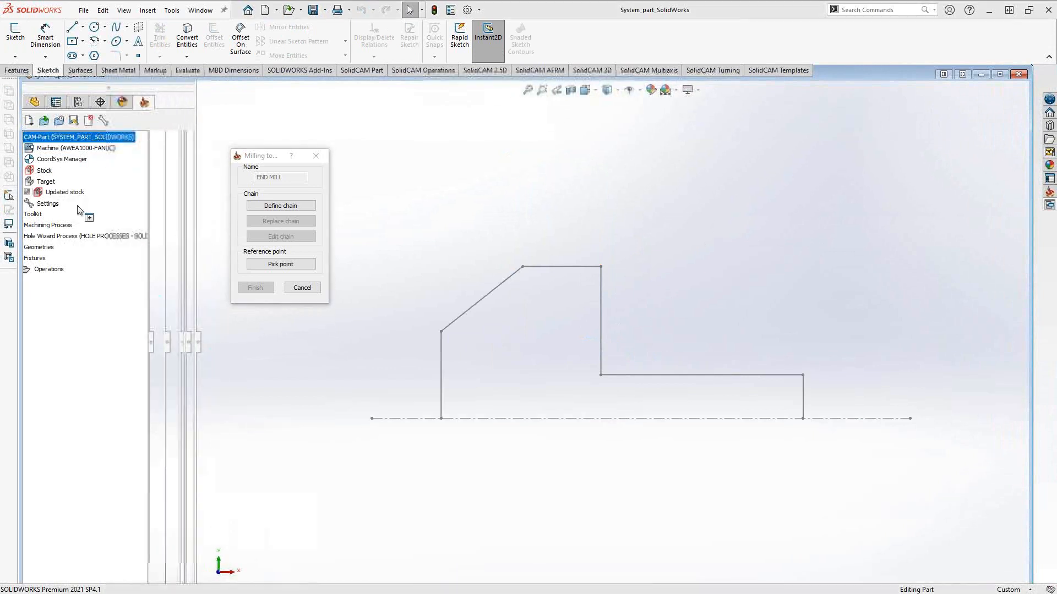
{"action": "left_click", "coordinate": [34, 104]}
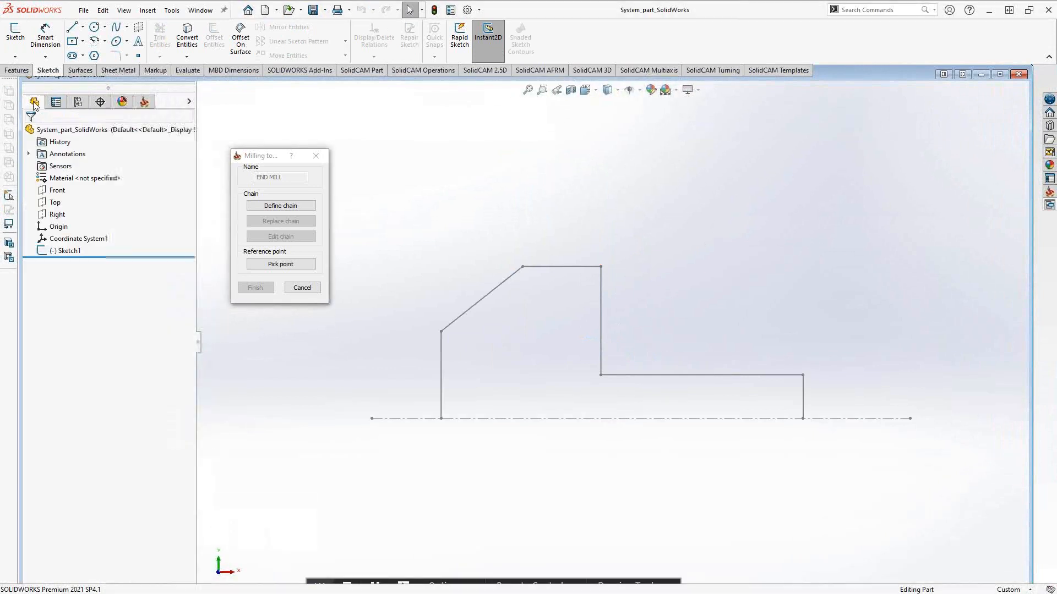
{"action": "right_click", "coordinate": [69, 251]}
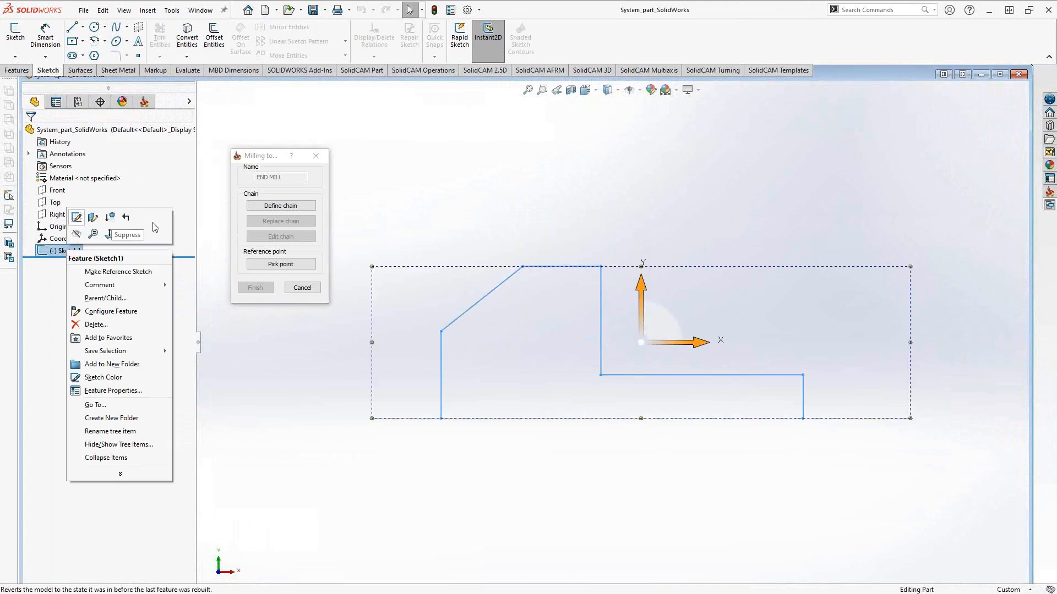
{"action": "left_click", "coordinate": [77, 217]}
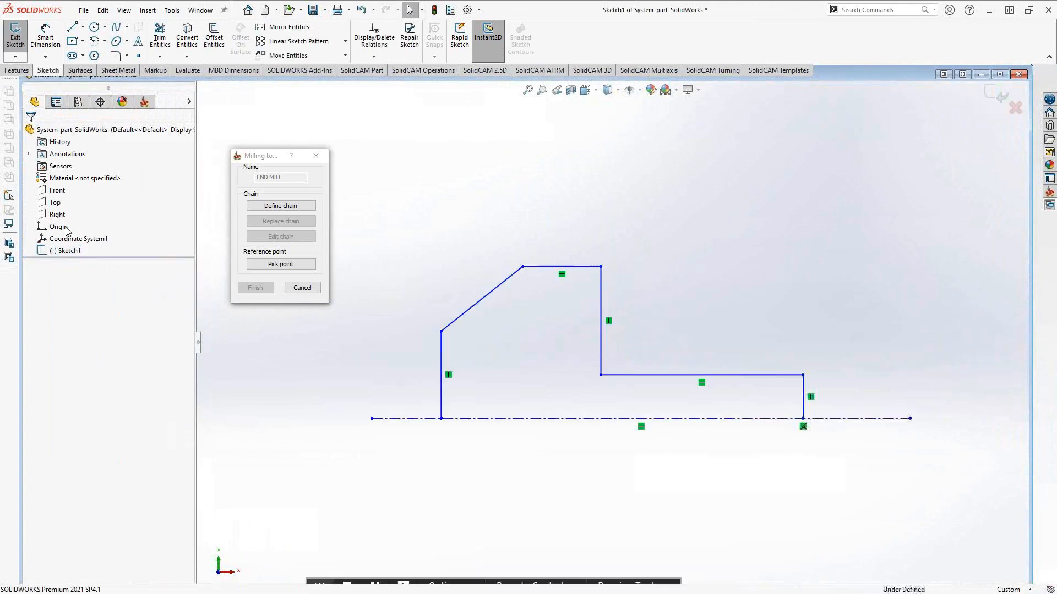
Paste the copied corner-rounding profile into an empty area above the existing sample profile.
{"action": "right_click", "coordinate": [567, 237]}
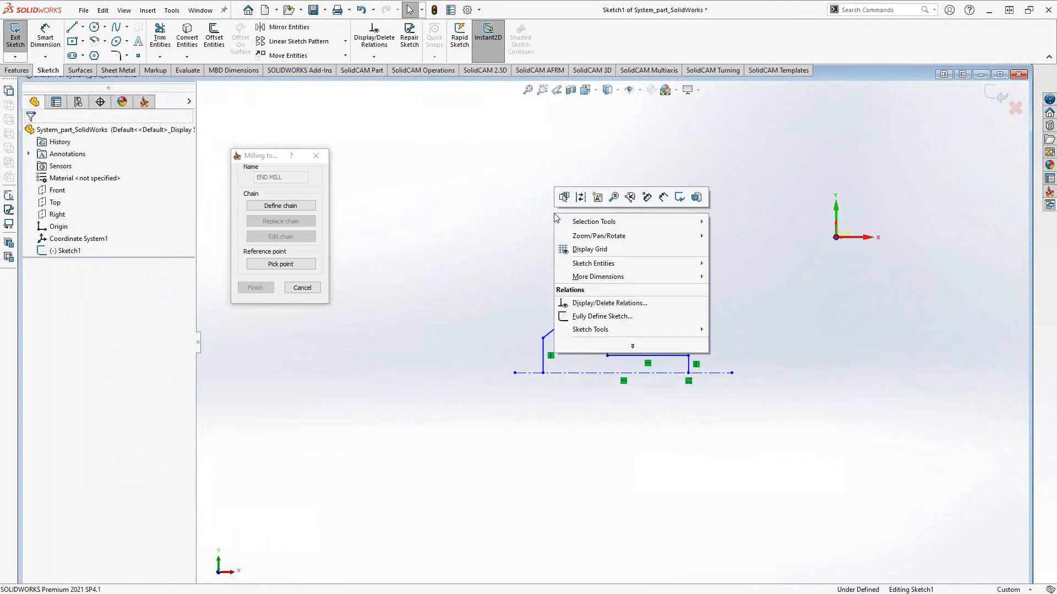
{"action": "left_click", "coordinate": [503, 199]}
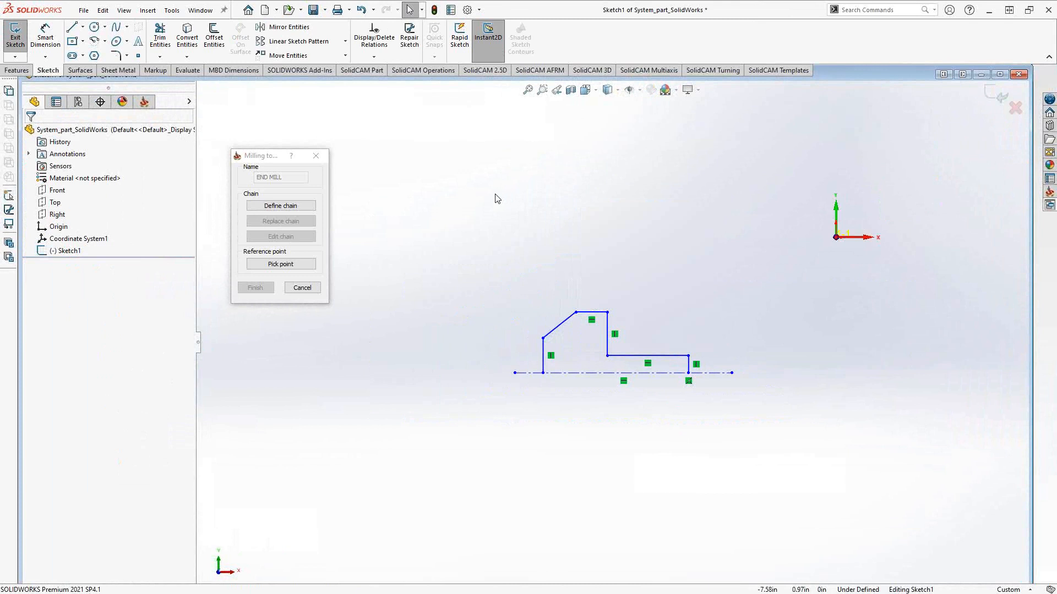
{"action": "key", "text": "ctrl+v"}
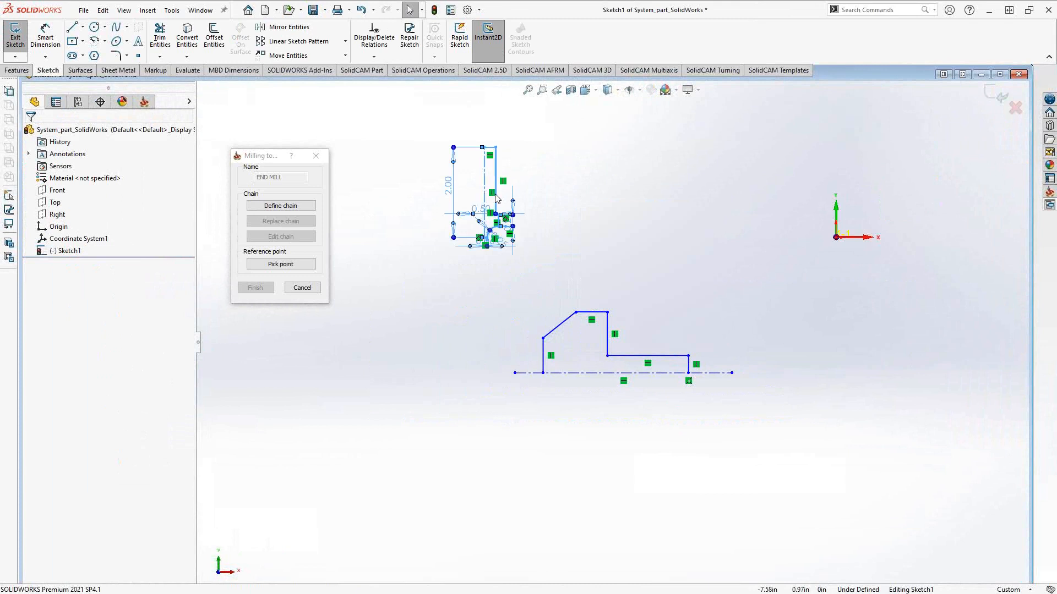
{"action": "scroll", "coordinate": [495, 203], "scroll_direction": "down", "scroll_amount": 3}
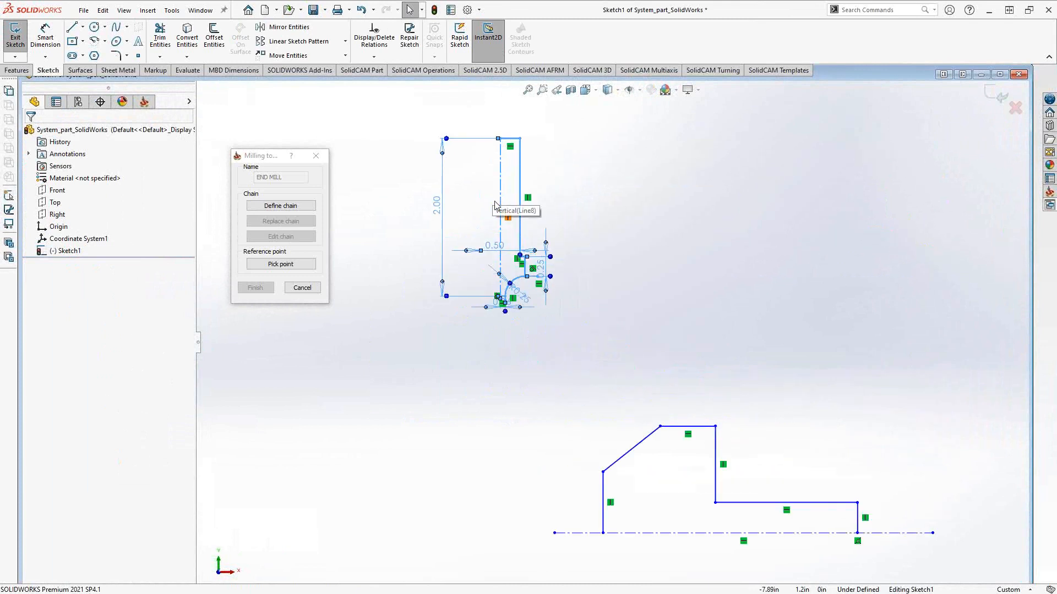
{"action": "scroll", "coordinate": [494, 204], "scroll_direction": "up", "scroll_amount": 1}
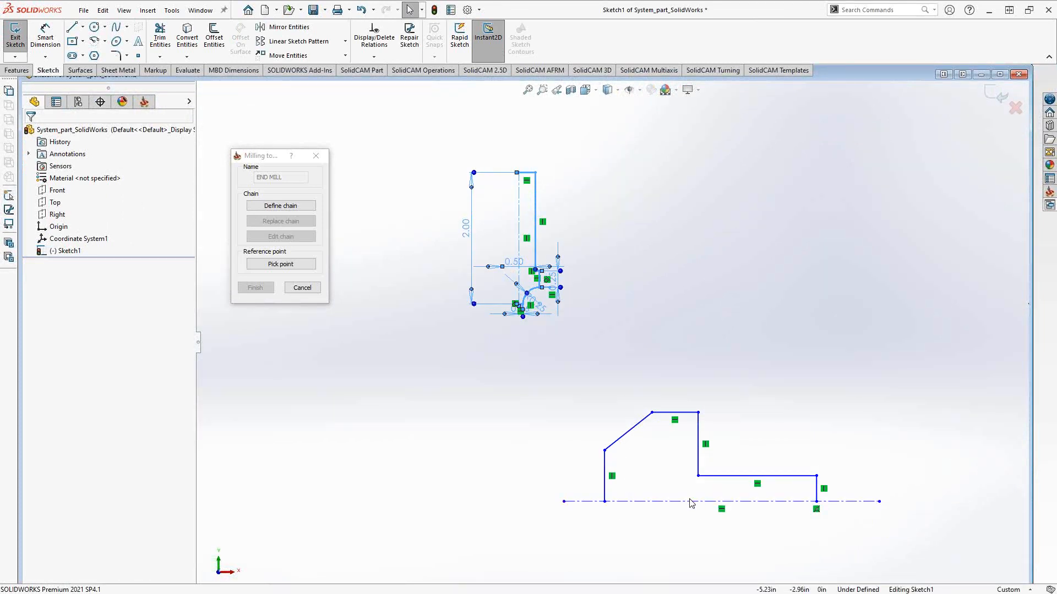
{"action": "left_click", "coordinate": [572, 399]}
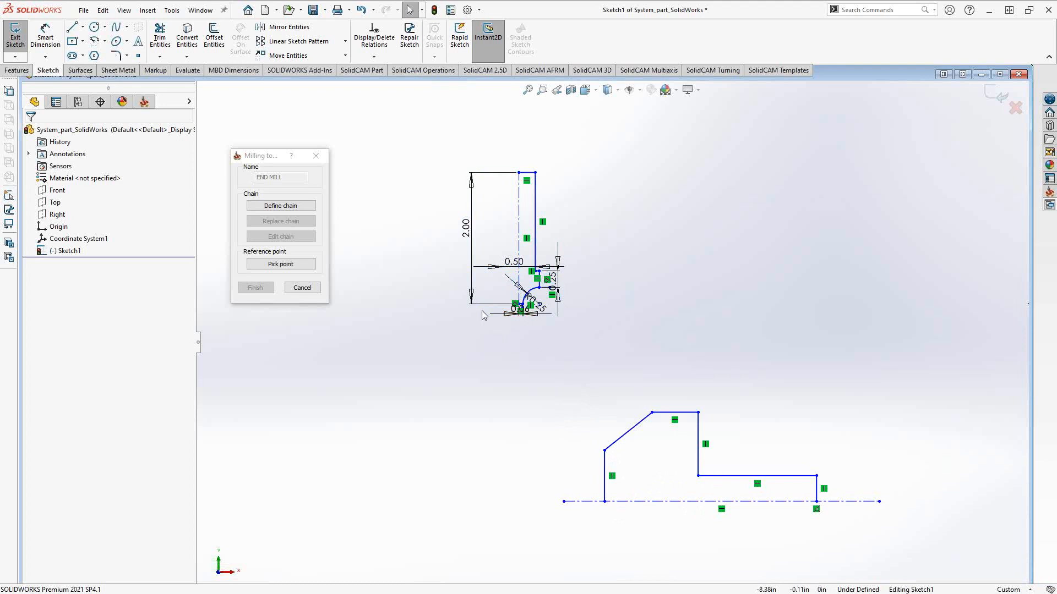
Mirror the pasted profile about its vertical centerline without keeping a copy of the original side.
{"action": "left_click_drag", "start_coordinate": [433, 118], "coordinate": [599, 360]}
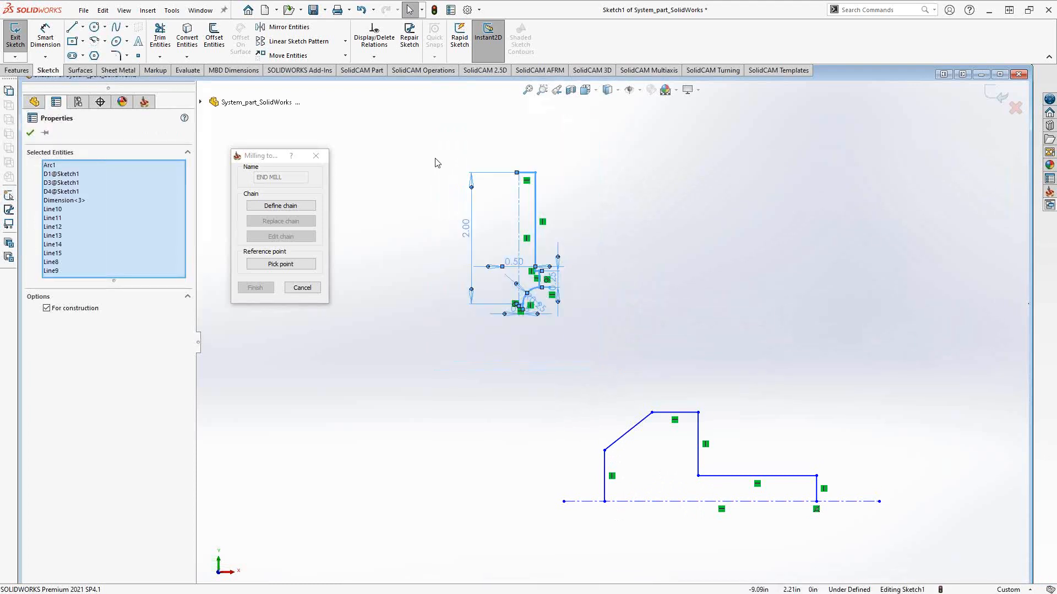
{"action": "left_click", "coordinate": [293, 28]}
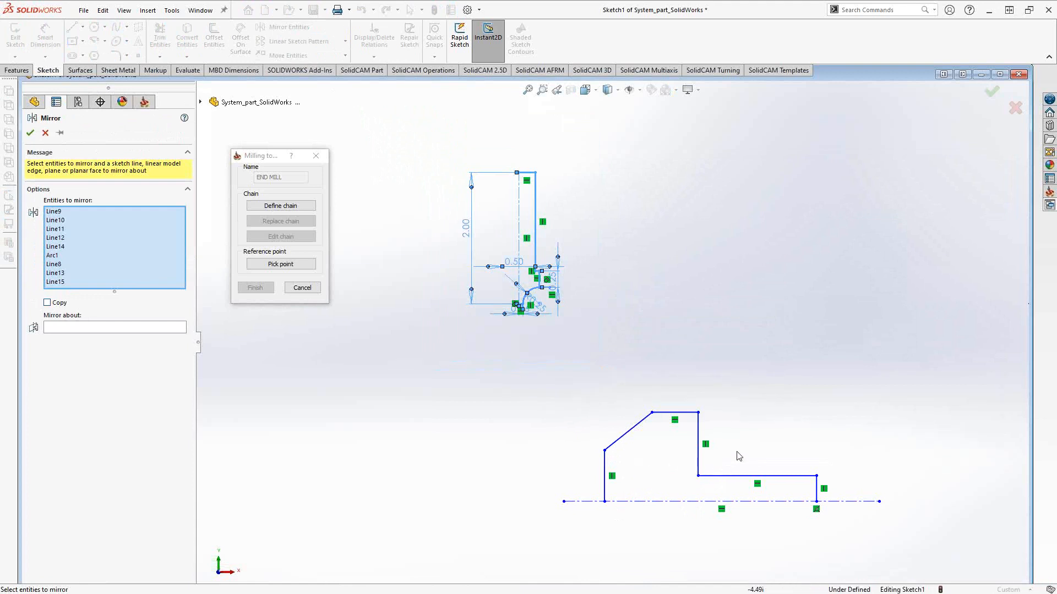
{"action": "left_click", "coordinate": [92, 329]}
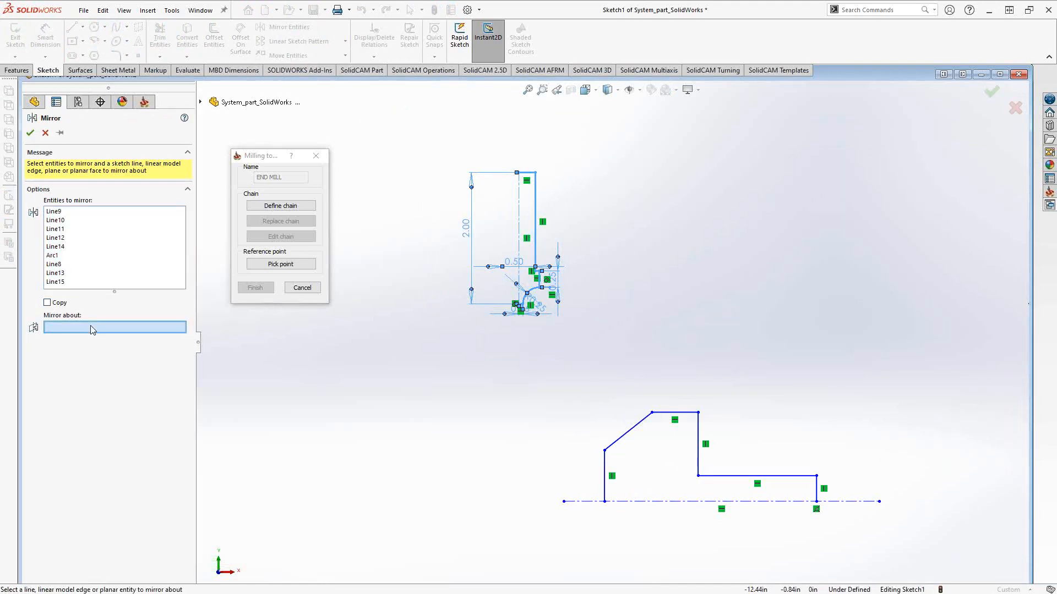
{"action": "left_click", "coordinate": [520, 235]}
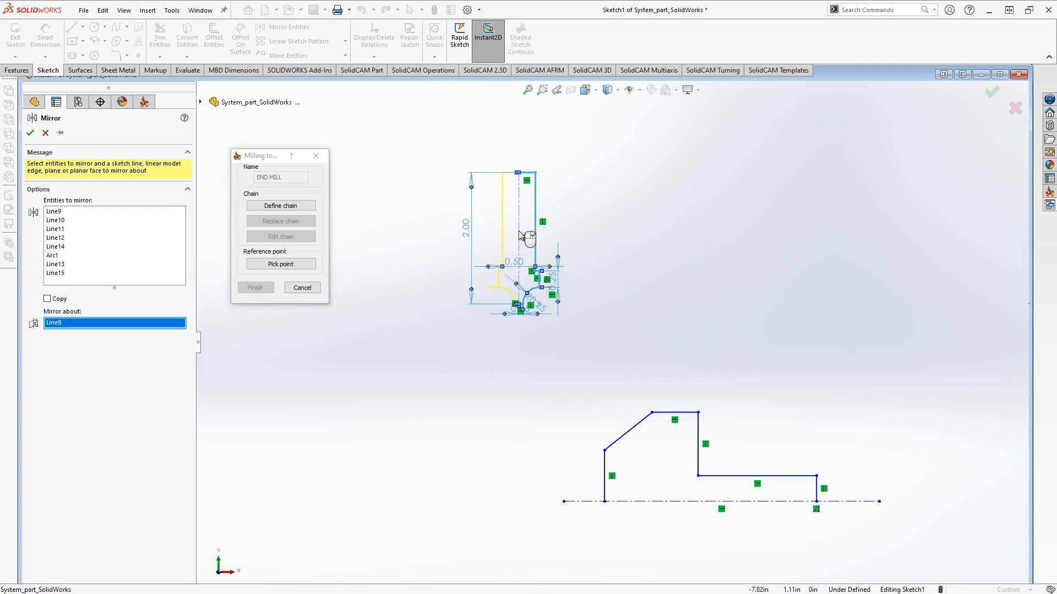
{"action": "left_click", "coordinate": [30, 134]}
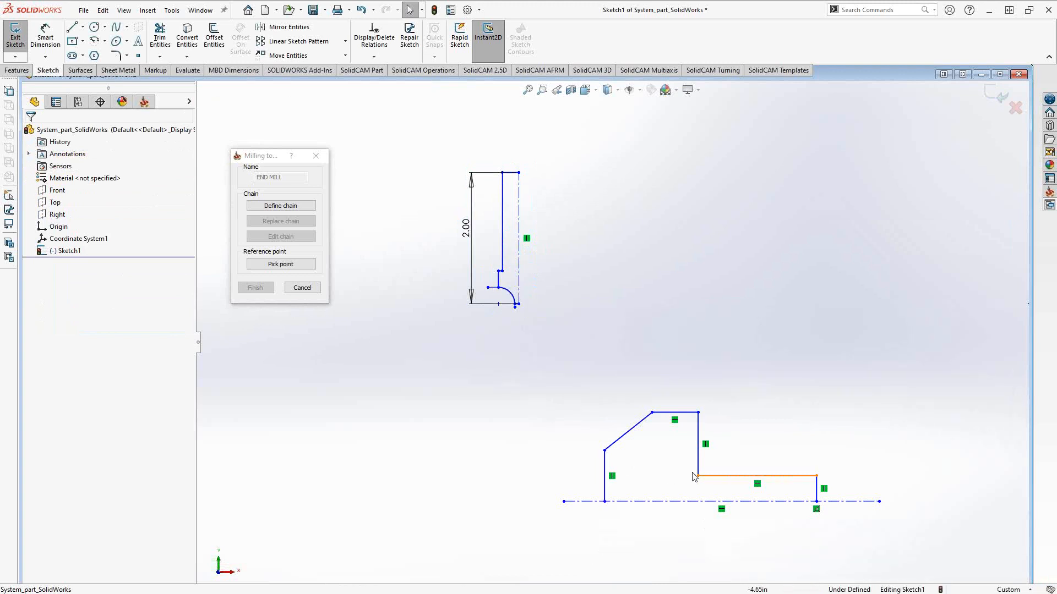
Delete the two short construction lines at the ends of the mirrored profile's arc.
{"action": "scroll", "coordinate": [519, 338], "scroll_direction": "down", "scroll_amount": 5}
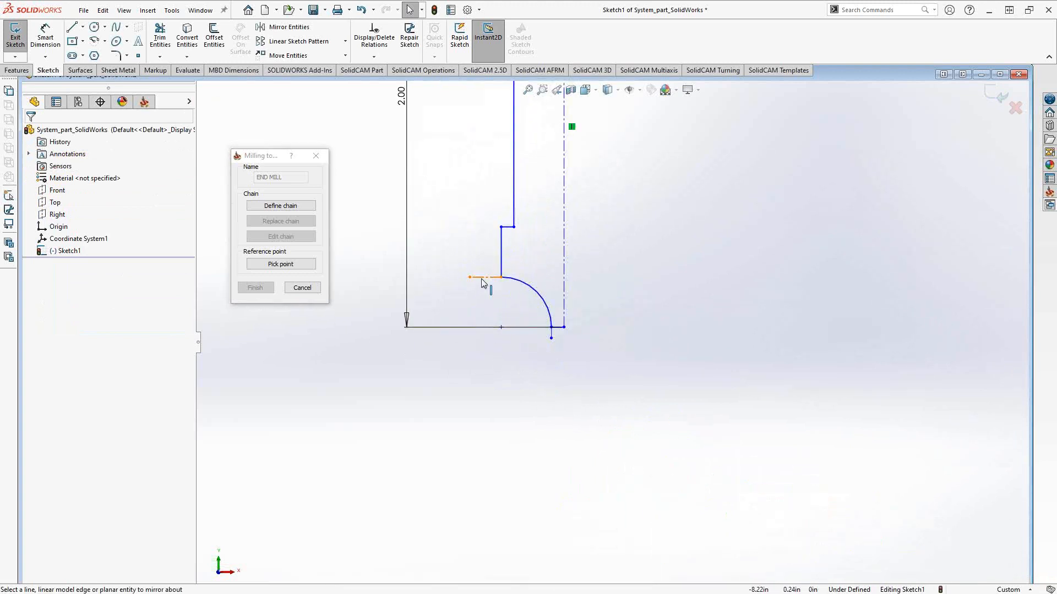
{"action": "left_click", "coordinate": [482, 279]}
{"action": "scroll", "coordinate": [570, 351], "scroll_direction": "down", "scroll_amount": 4}
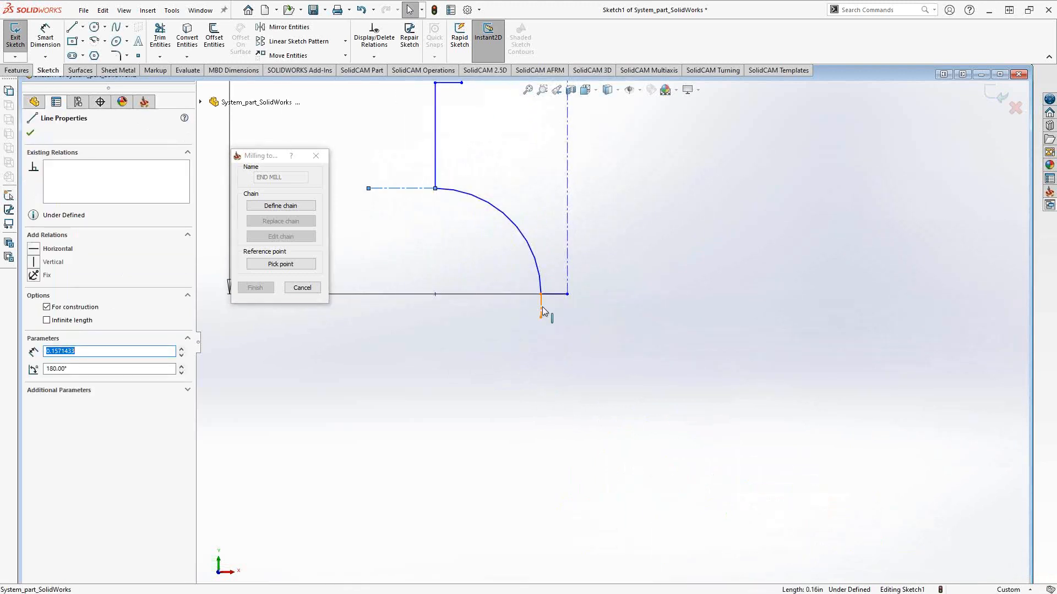
{"action": "left_click", "coordinate": [541, 306], "text": "ctrl"}
{"action": "left_click", "coordinate": [578, 366]}
{"action": "scroll", "coordinate": [576, 368], "scroll_direction": "up", "scroll_amount": 5}
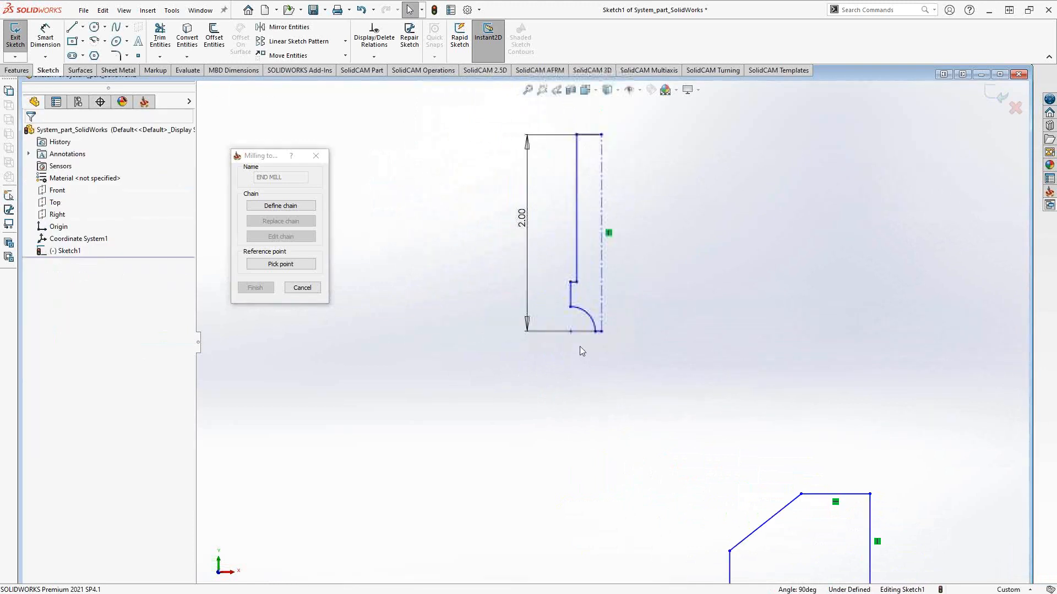
{"action": "scroll", "coordinate": [579, 351], "scroll_direction": "up", "scroll_amount": 3}
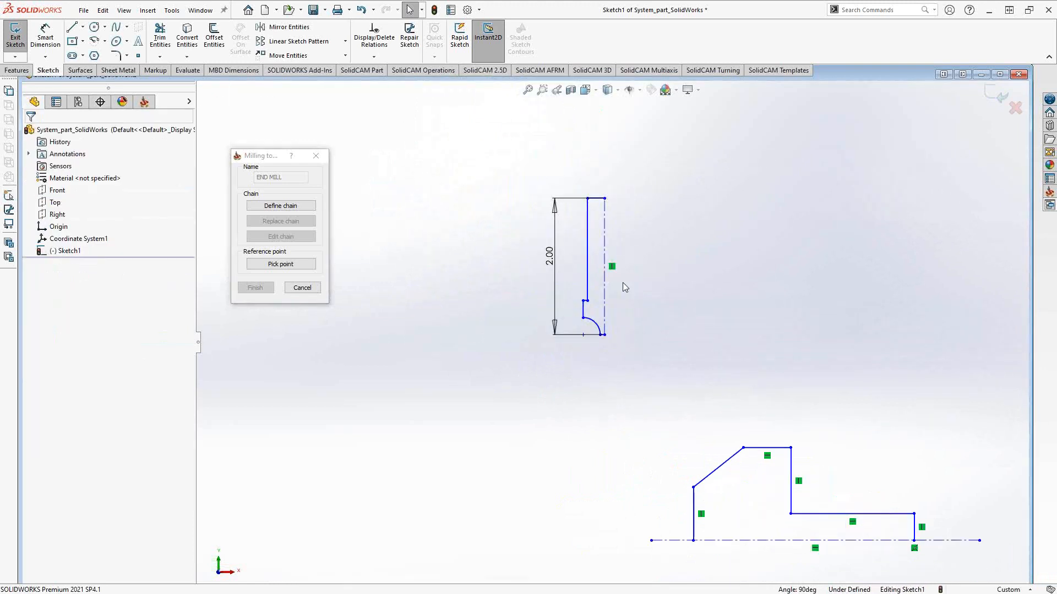
Move the mirrored profile from its centerline's bottom endpoint to the sample profile's lower-left corner on the horizontal centerline.
{"action": "left_click", "coordinate": [298, 56]}
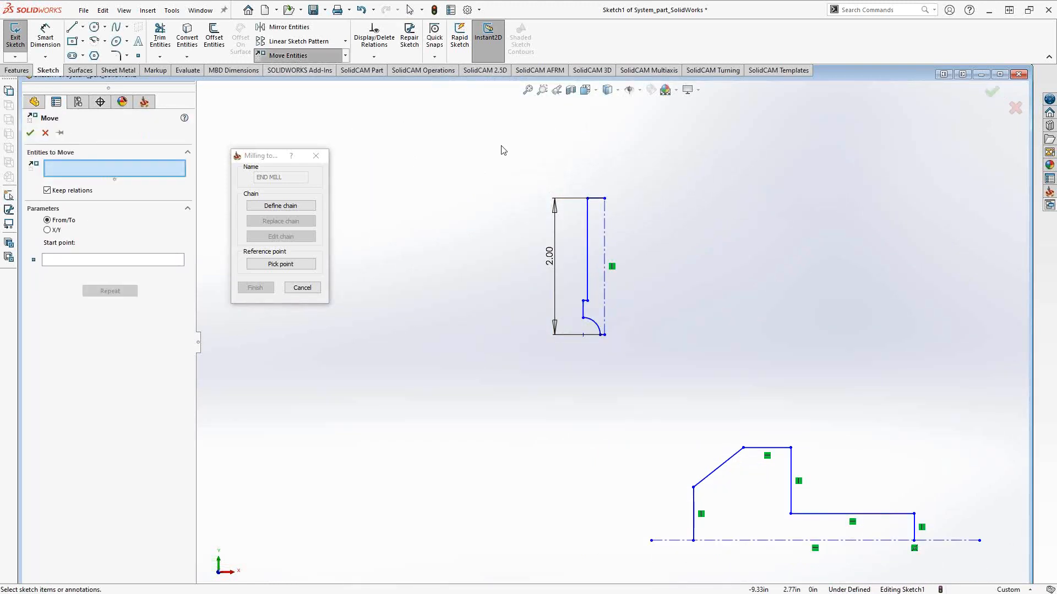
{"action": "left_click_drag", "start_coordinate": [501, 148], "coordinate": [667, 402]}
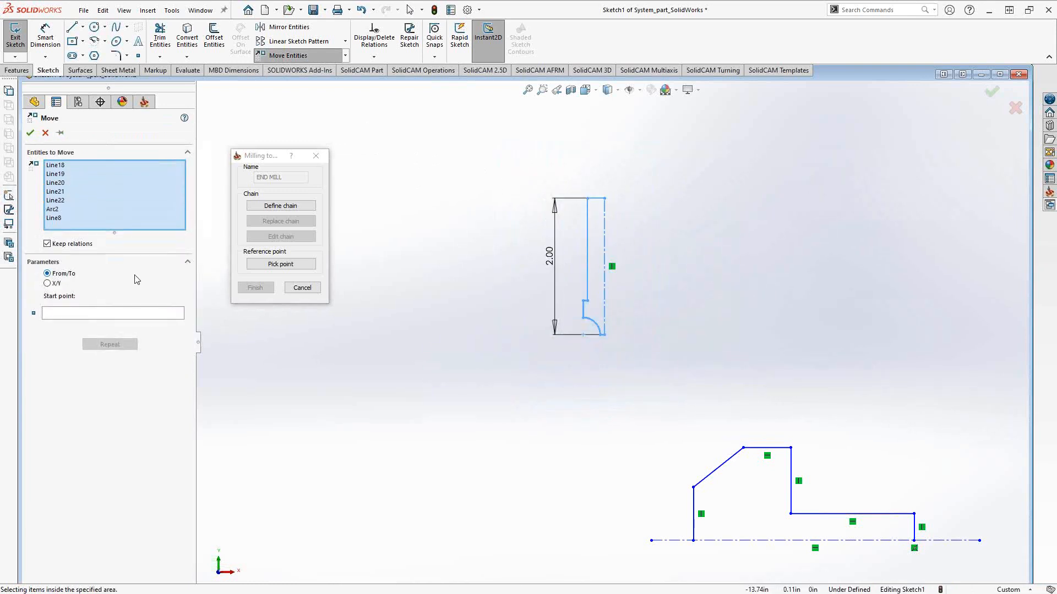
{"action": "left_click", "coordinate": [59, 314]}
{"action": "scroll", "coordinate": [616, 344], "scroll_direction": "down", "scroll_amount": 3}
{"action": "scroll", "coordinate": [616, 344], "scroll_direction": "down", "scroll_amount": 3}
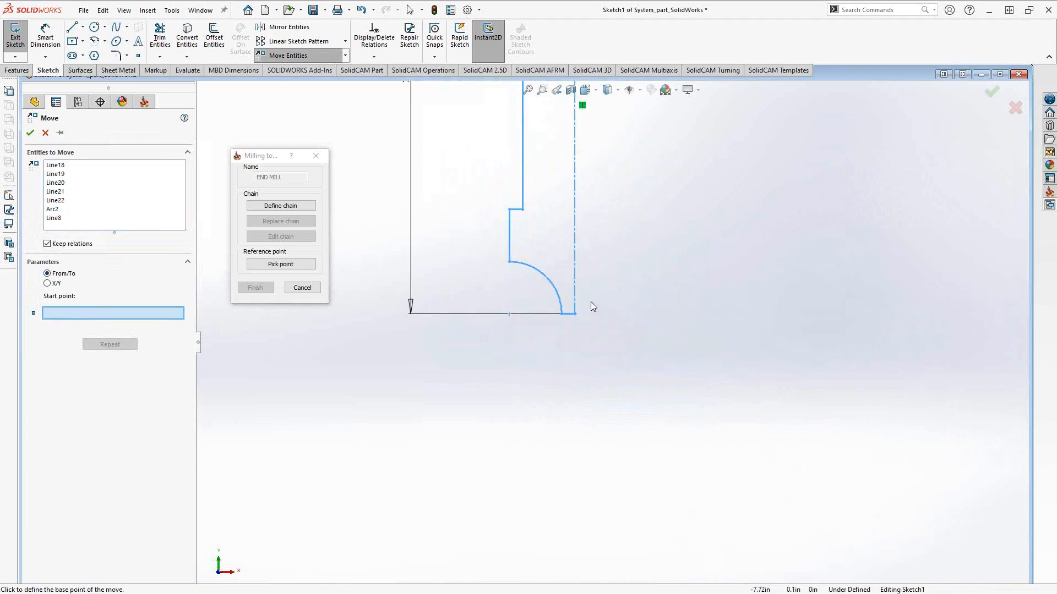
{"action": "left_click", "coordinate": [576, 314]}
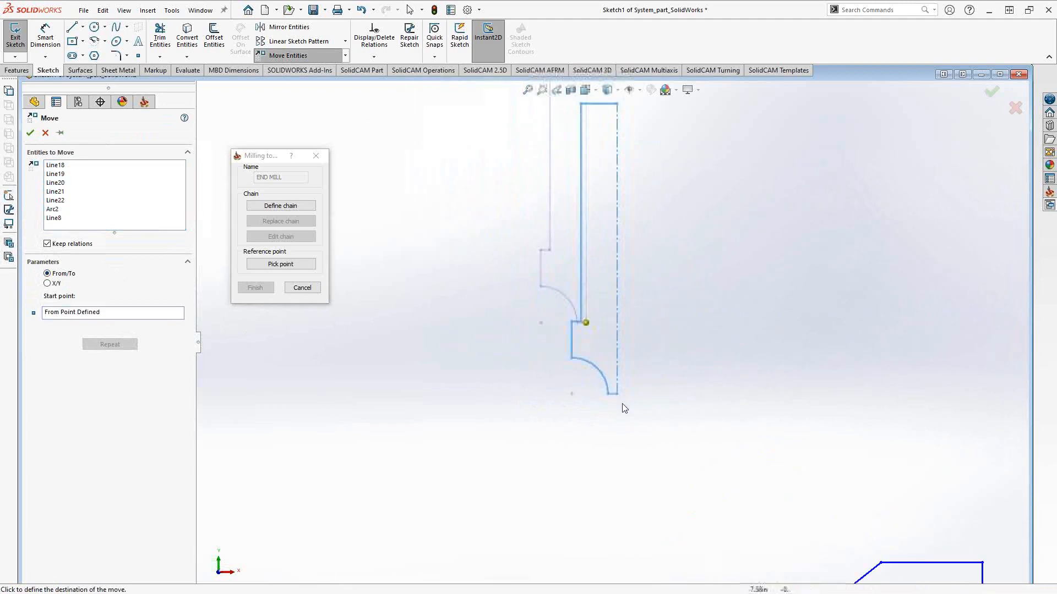
{"action": "scroll", "coordinate": [638, 440], "scroll_direction": "up", "scroll_amount": 4}
{"action": "scroll", "coordinate": [715, 506], "scroll_direction": "up", "scroll_amount": 1}
{"action": "scroll", "coordinate": [726, 517], "scroll_direction": "down", "scroll_amount": 2}
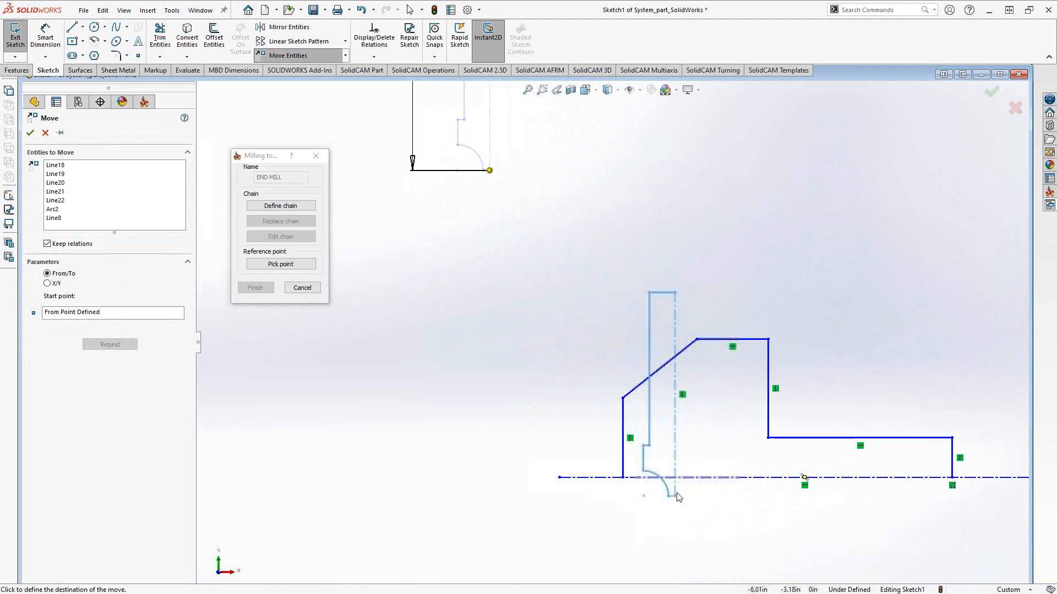
{"action": "left_click", "coordinate": [624, 479]}
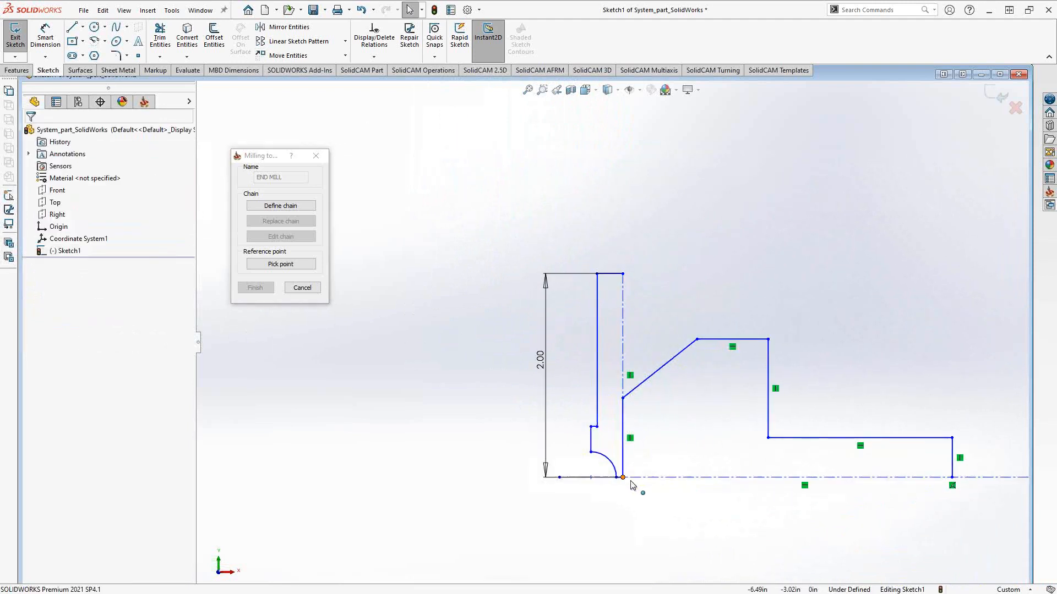
Rotate the mirrored corner-rounding profile by -90 degrees about its bottom endpoint on the horizontal centerline.
{"action": "scroll", "coordinate": [710, 491], "scroll_direction": "up", "scroll_amount": 3}
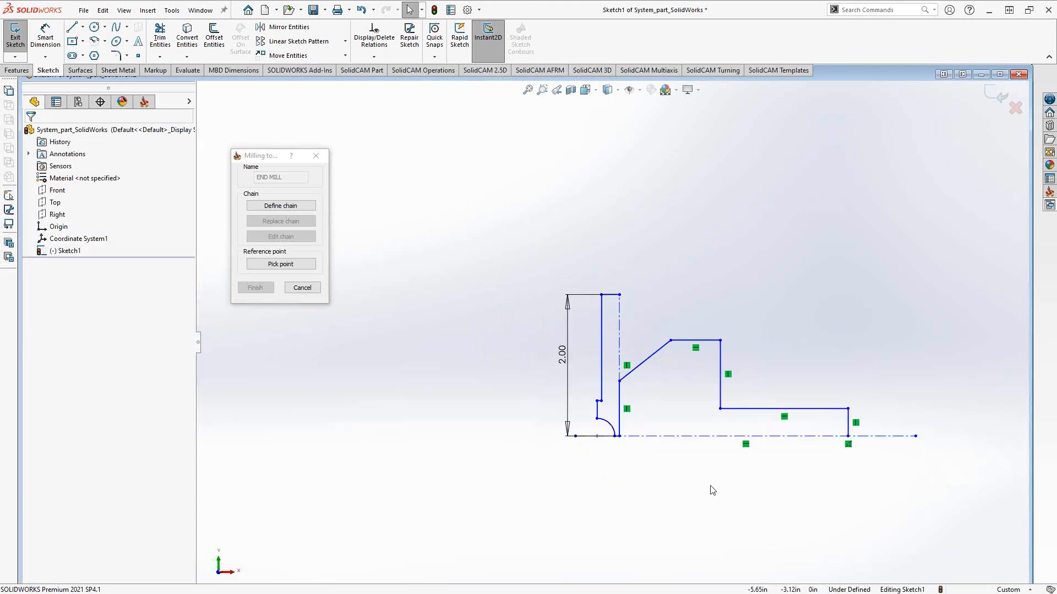
{"action": "scroll", "coordinate": [684, 417], "scroll_direction": "down", "scroll_amount": 2}
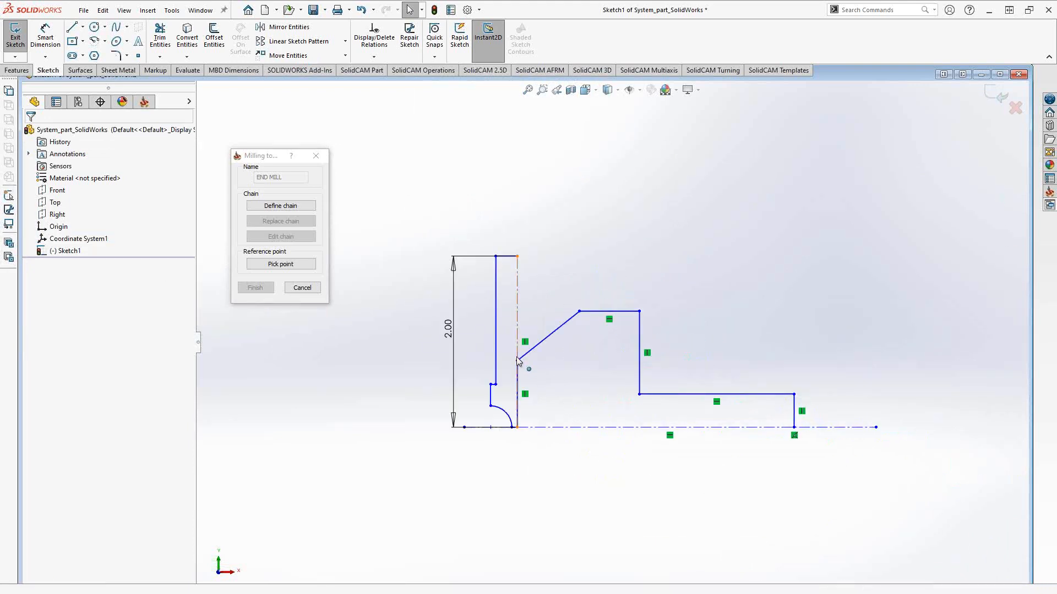
{"action": "left_click", "coordinate": [346, 57]}
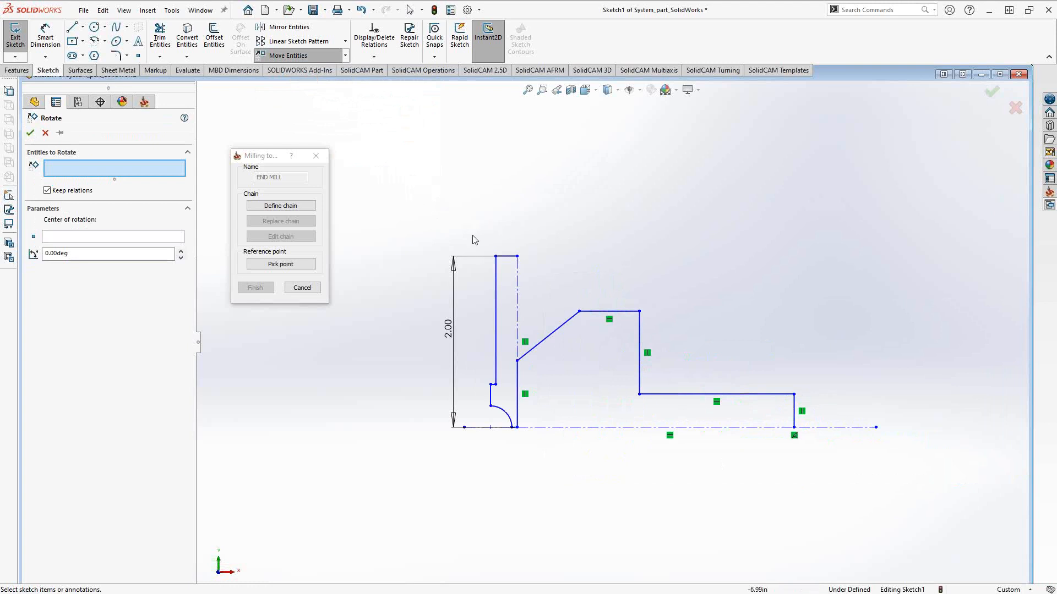
{"action": "left_click_drag", "start_coordinate": [474, 224], "coordinate": [537, 464]}
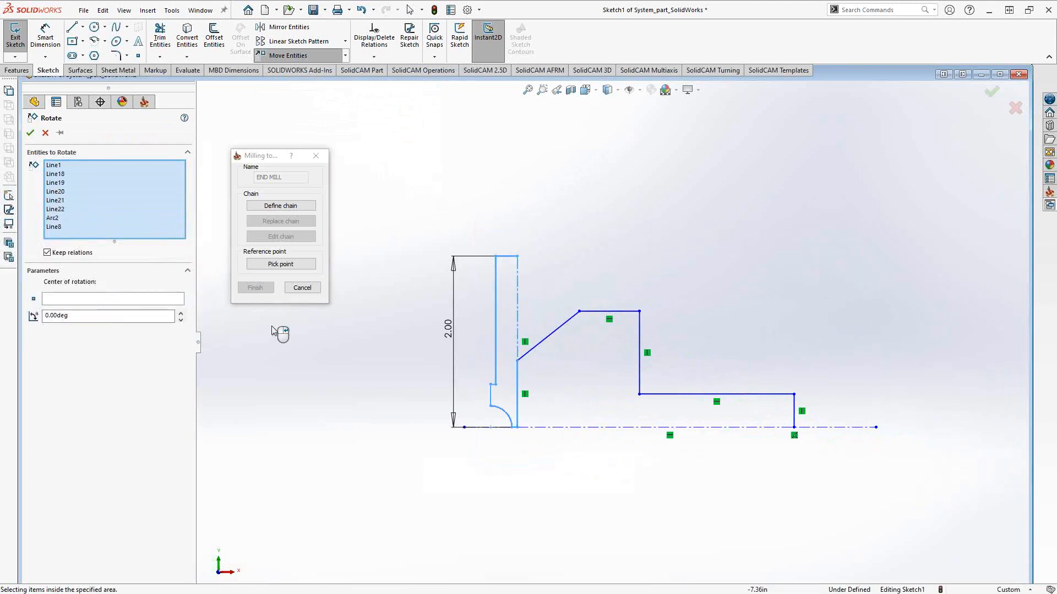
{"action": "left_click", "coordinate": [65, 299]}
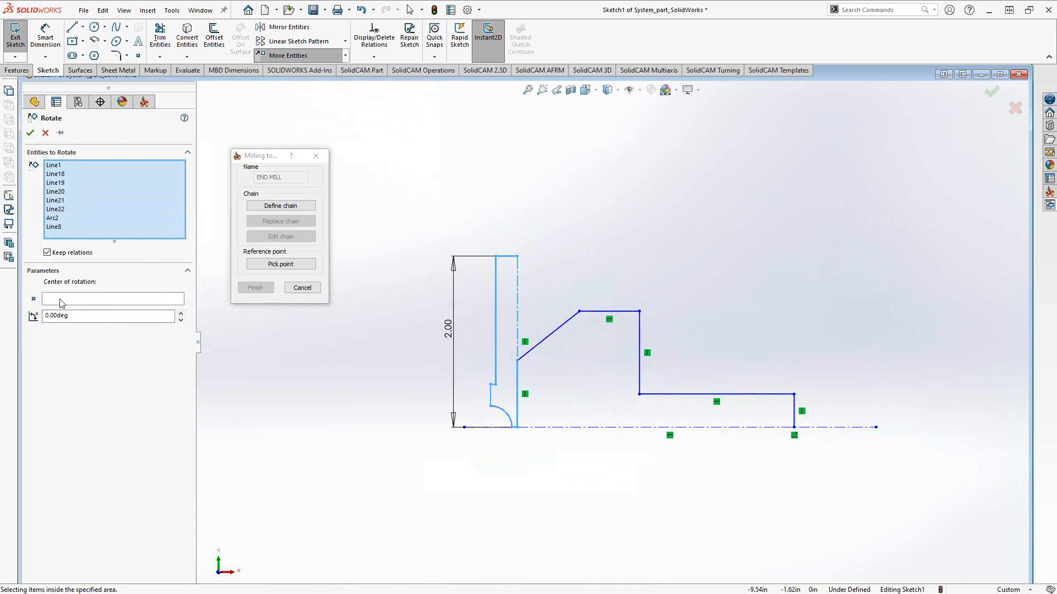
{"action": "left_click", "coordinate": [517, 428]}
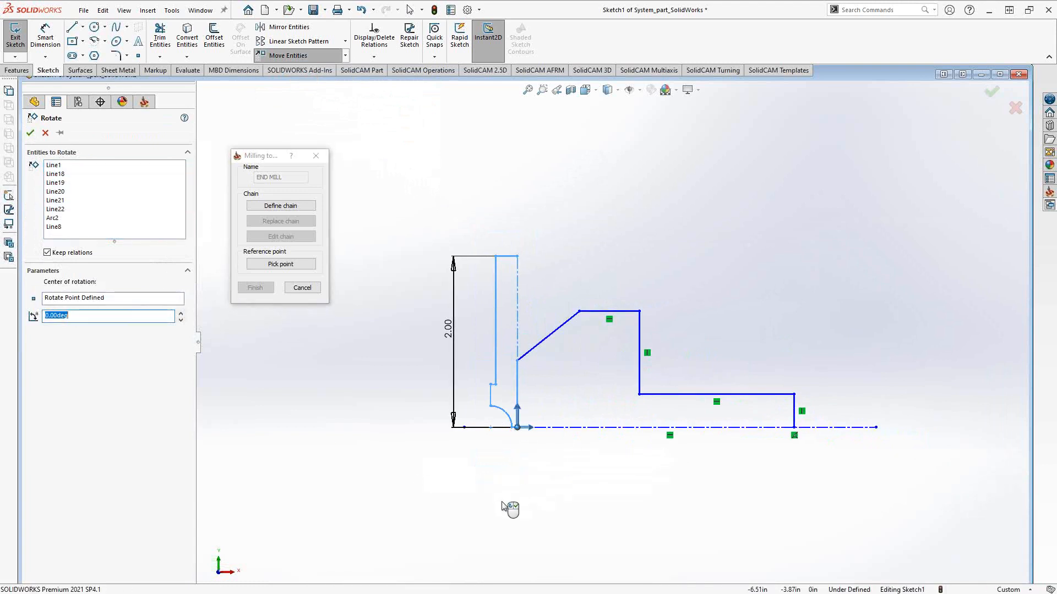
{"action": "left_click", "coordinate": [182, 315]}
{"action": "left_click", "coordinate": [182, 315]}
{"action": "left_click", "coordinate": [182, 315]}
{"action": "left_click", "coordinate": [182, 314]}
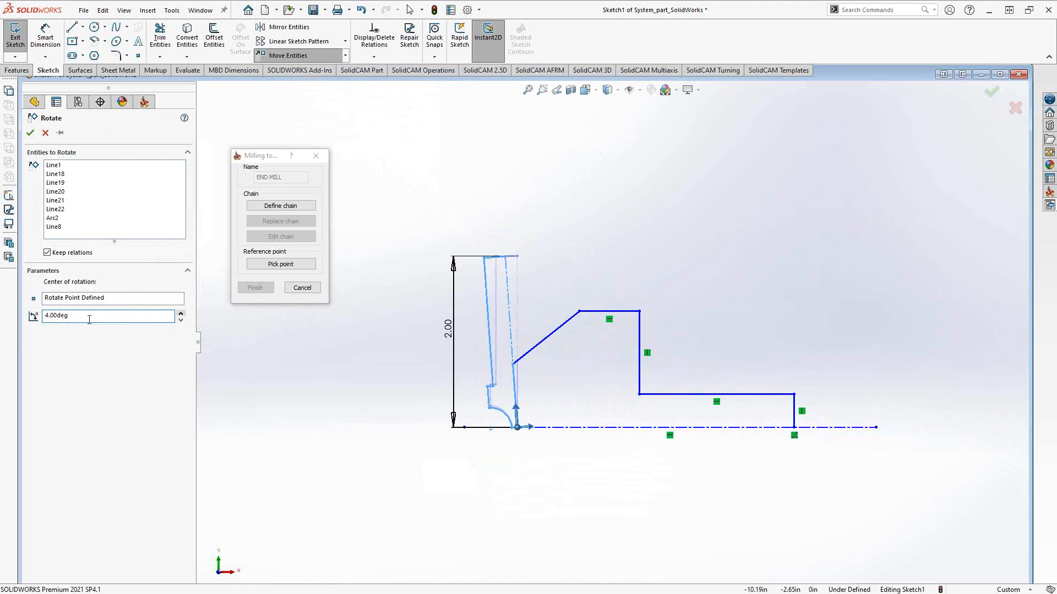
{"action": "double_click", "coordinate": [49, 315]}
{"action": "type", "text": "-90"}
{"action": "key", "text": "Return"}
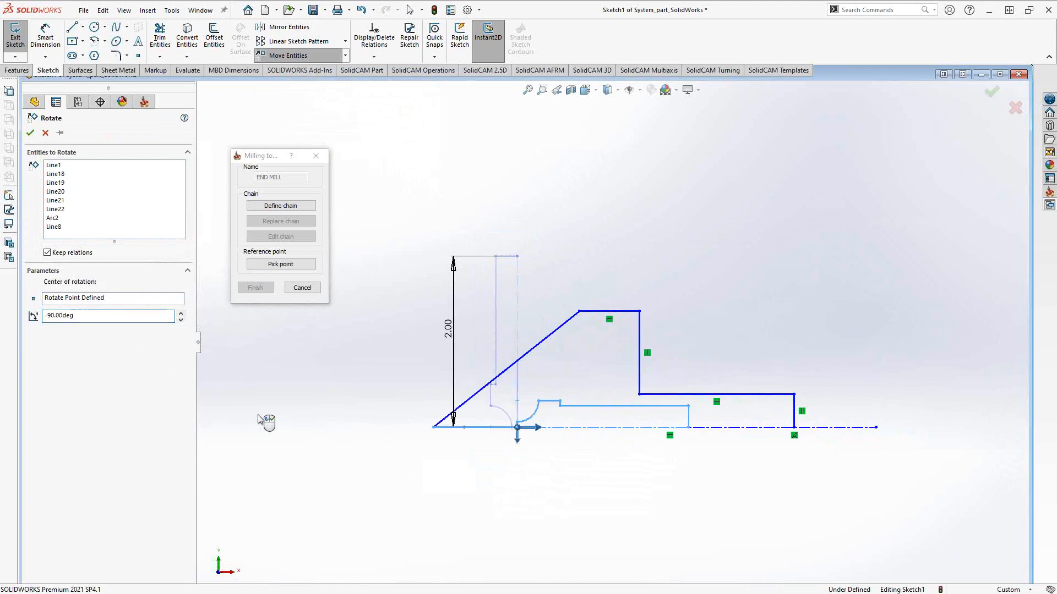
{"action": "left_click", "coordinate": [31, 133]}
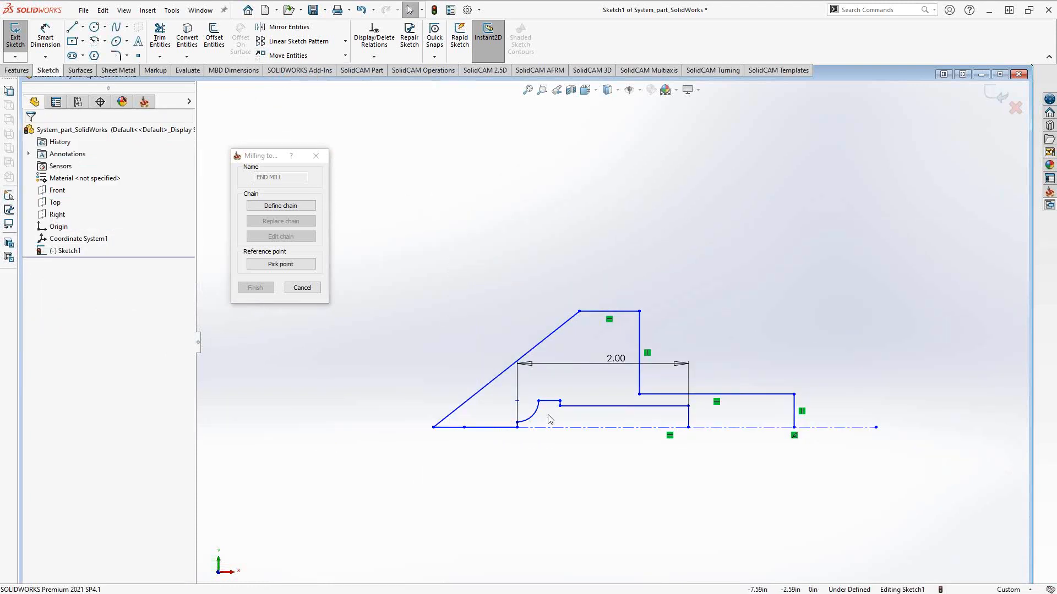
{"action": "scroll", "coordinate": [549, 425], "scroll_direction": "down", "scroll_amount": 2}
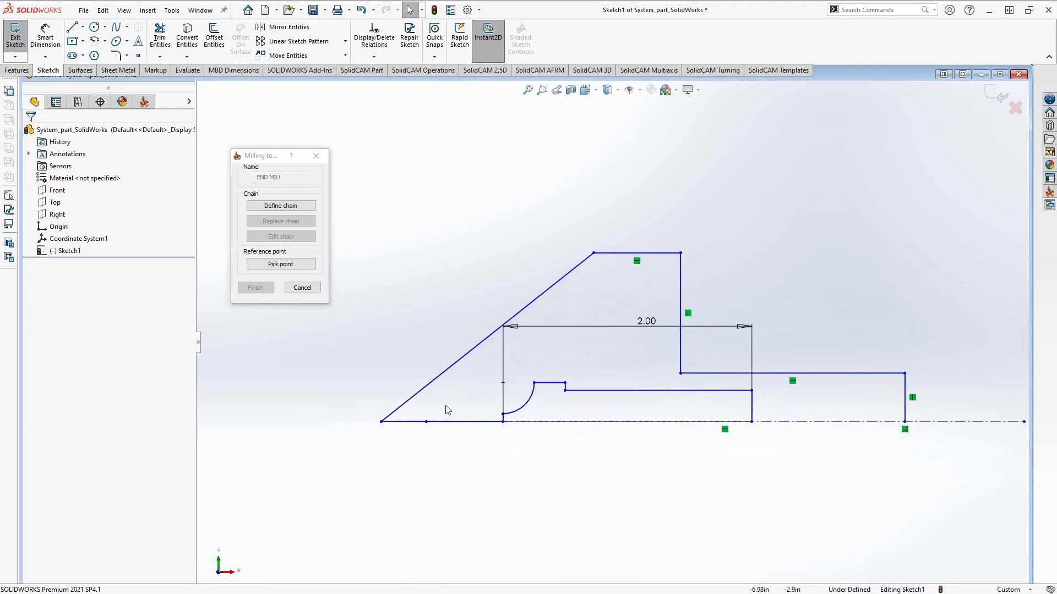
{"action": "left_click", "coordinate": [413, 422]}
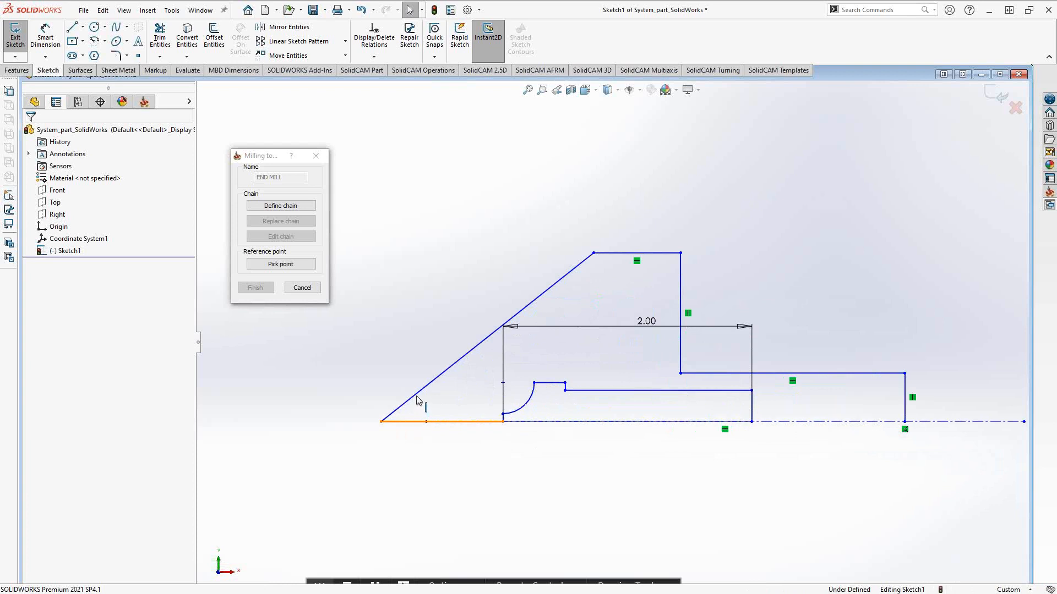
{"action": "left_click", "coordinate": [490, 335], "text": "ctrl"}
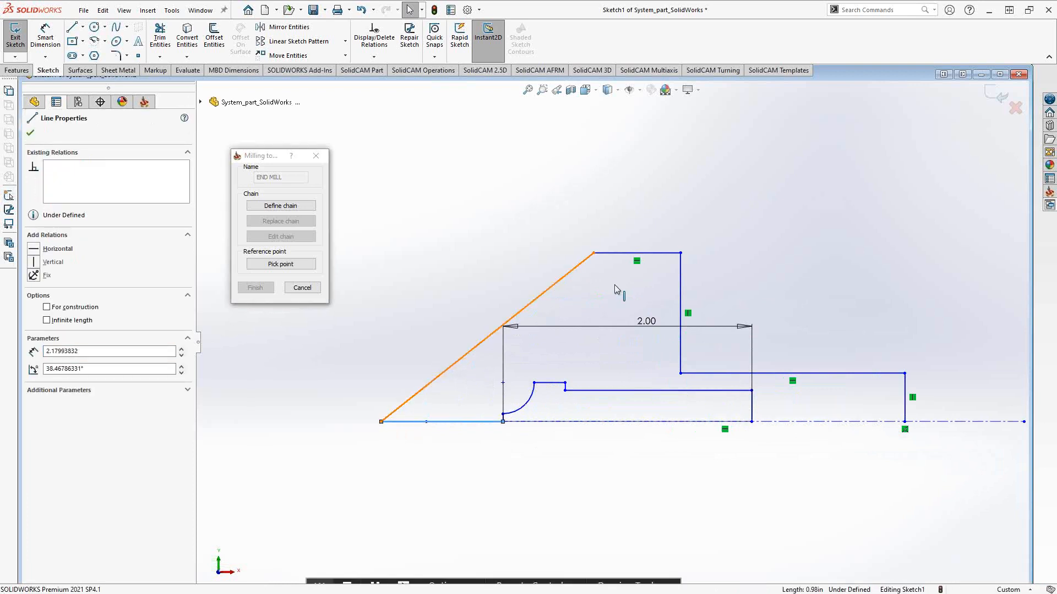
{"action": "left_click", "coordinate": [662, 254], "text": "ctrl"}
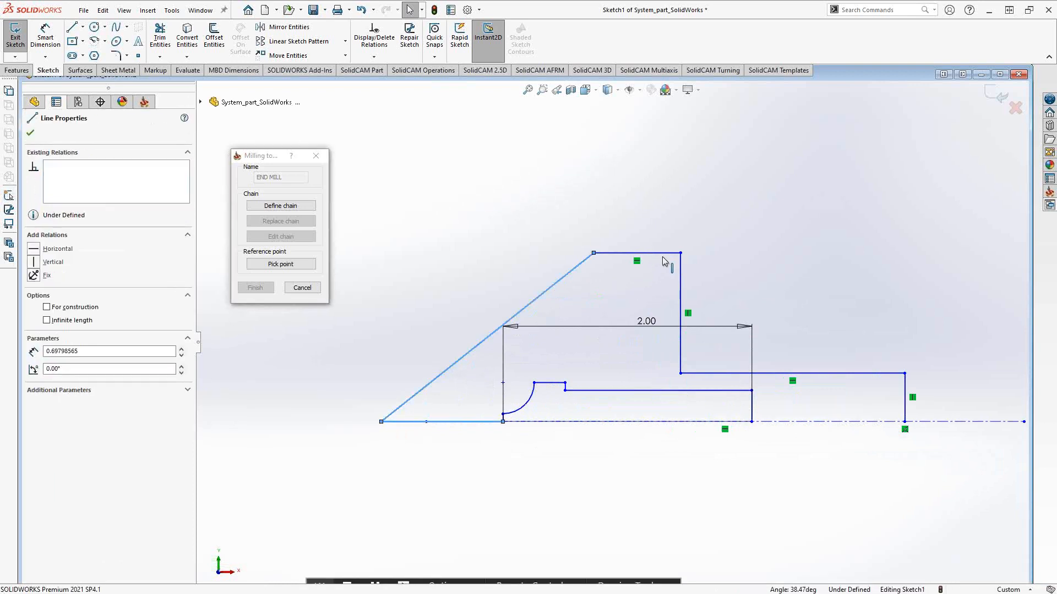
{"action": "left_click", "coordinate": [681, 282], "text": "ctrl"}
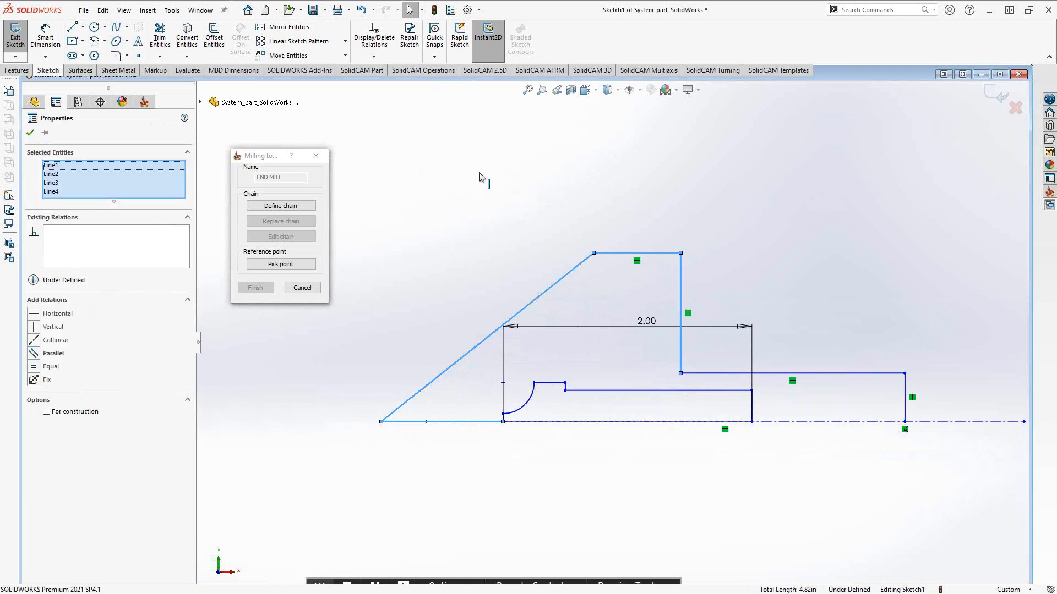
{"action": "left_click", "coordinate": [441, 217]}
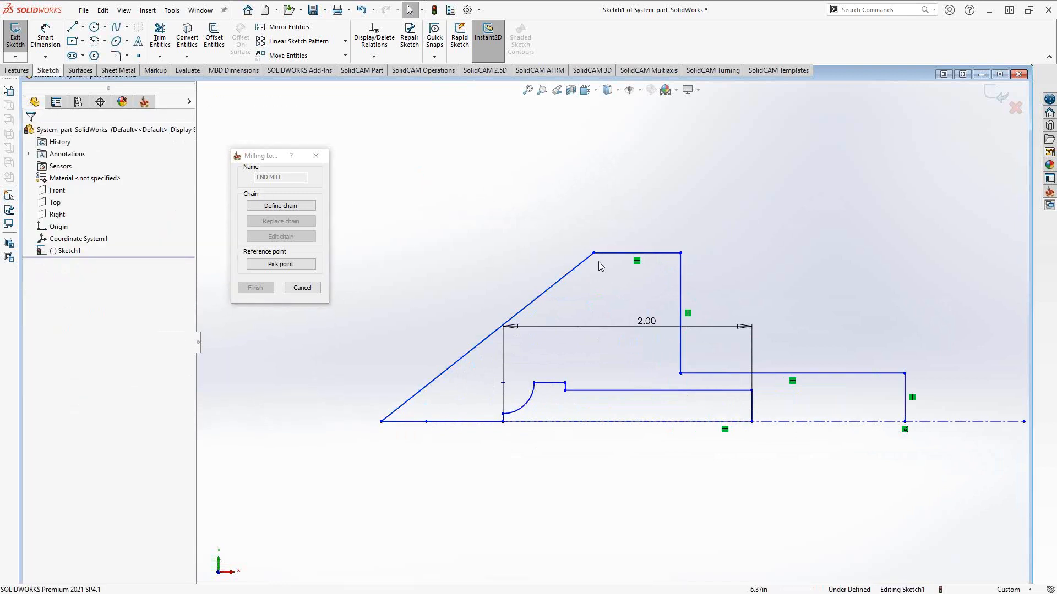
Delete all the solid lines of the old sample profile, leaving the corner-rounding profile and the horizontal centerline.
{"action": "left_click", "coordinate": [465, 357]}
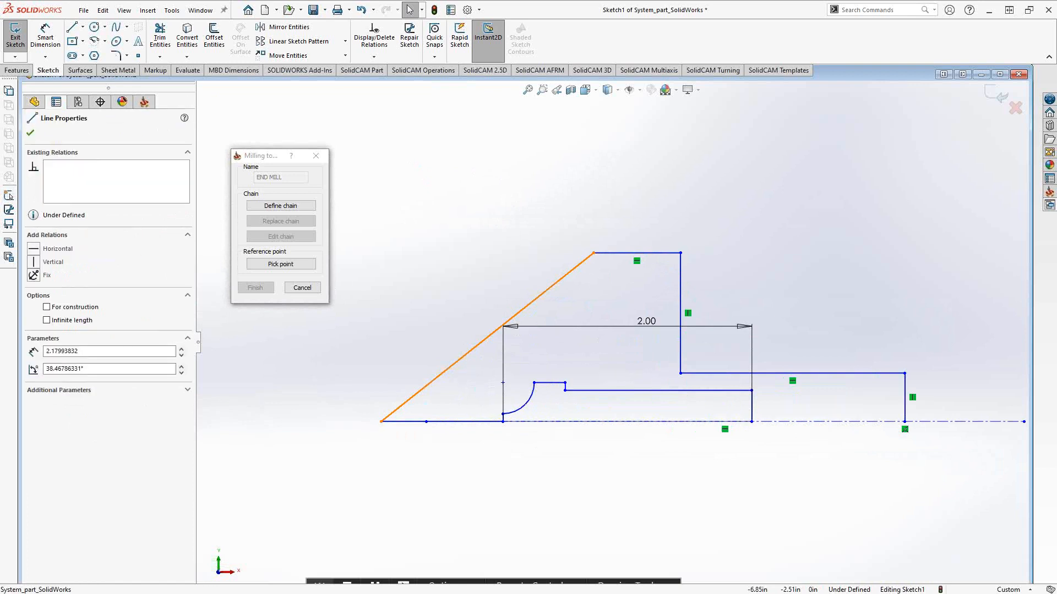
{"action": "key", "text": "Delete"}
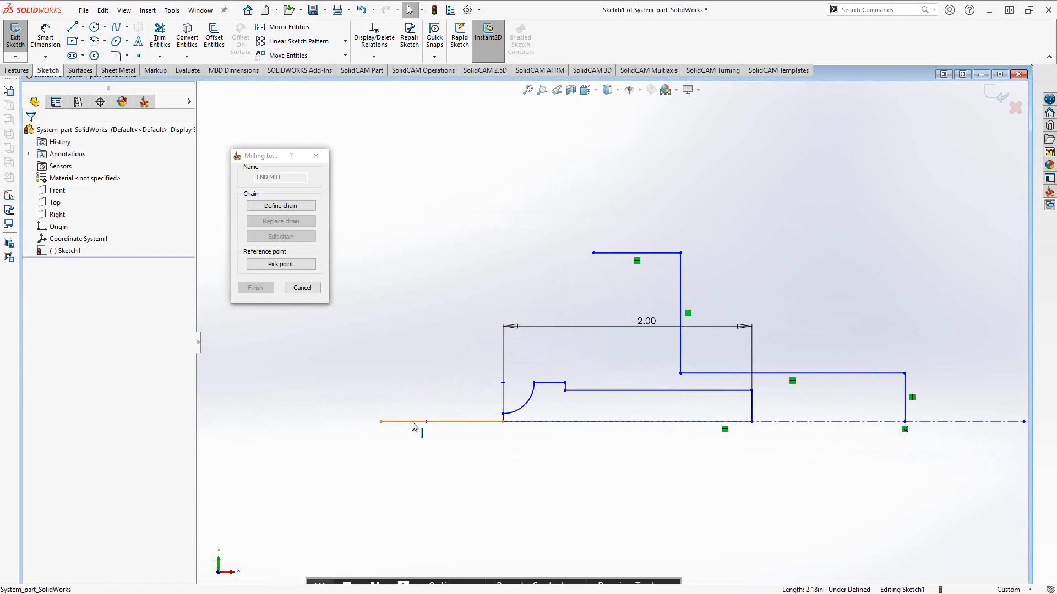
{"action": "key", "text": "Delete"}
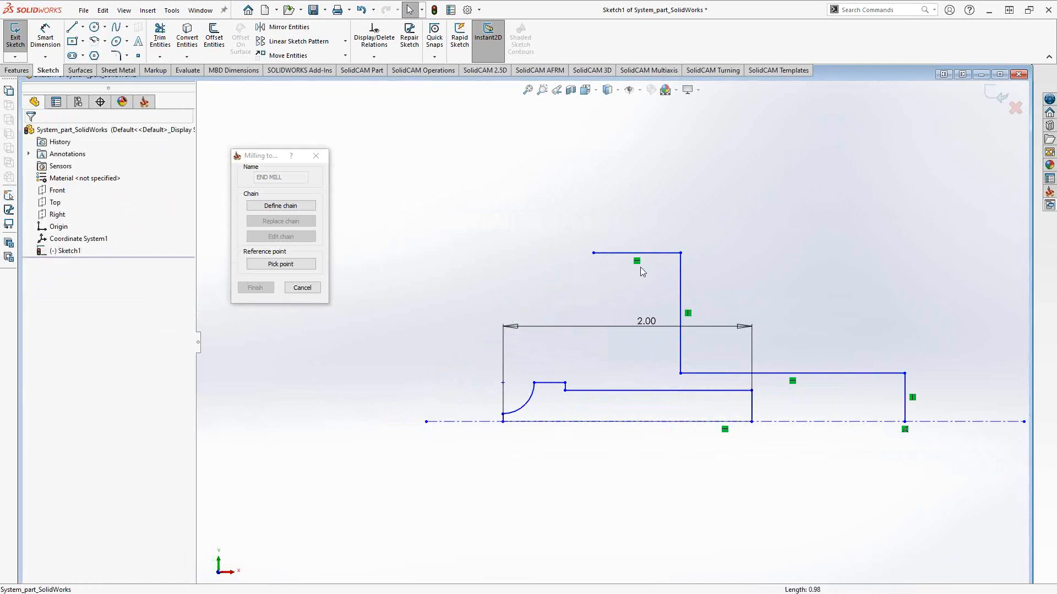
{"action": "left_click", "coordinate": [622, 254]}
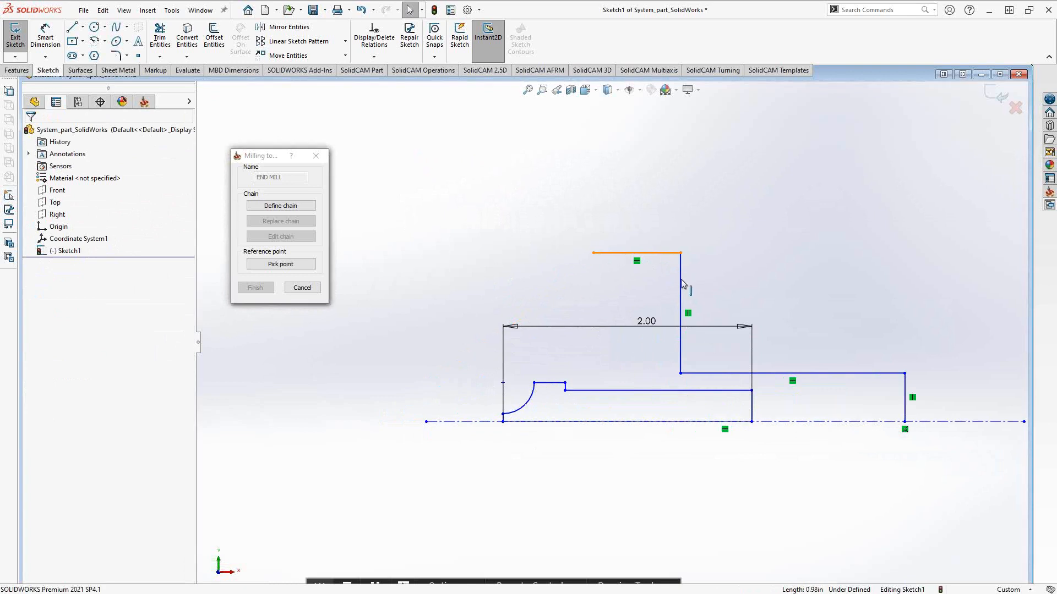
{"action": "key", "text": "Delete"}
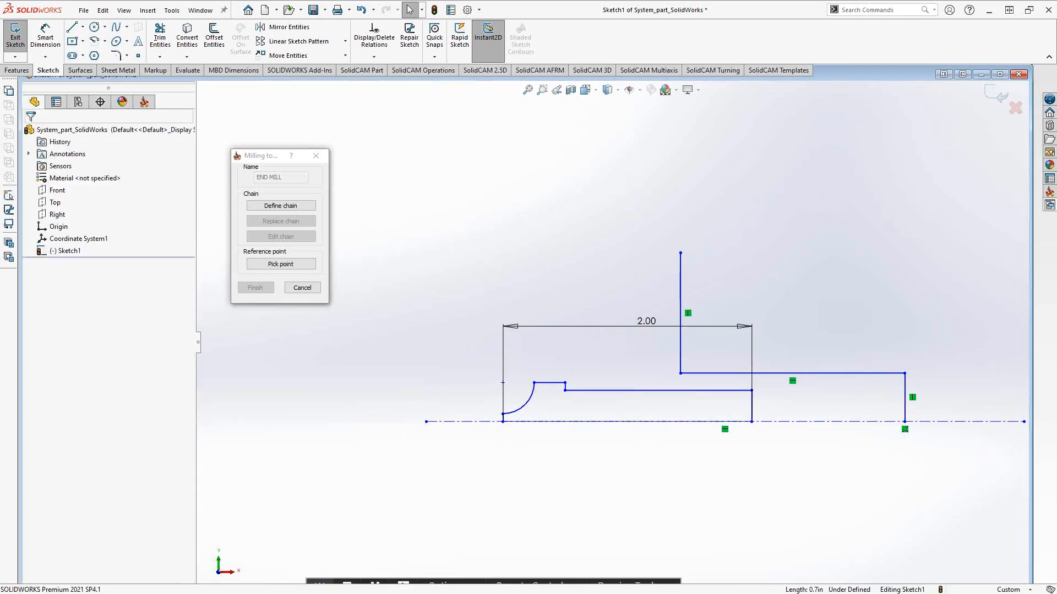
{"action": "left_click", "coordinate": [681, 286]}
{"action": "key", "text": "Delete"}
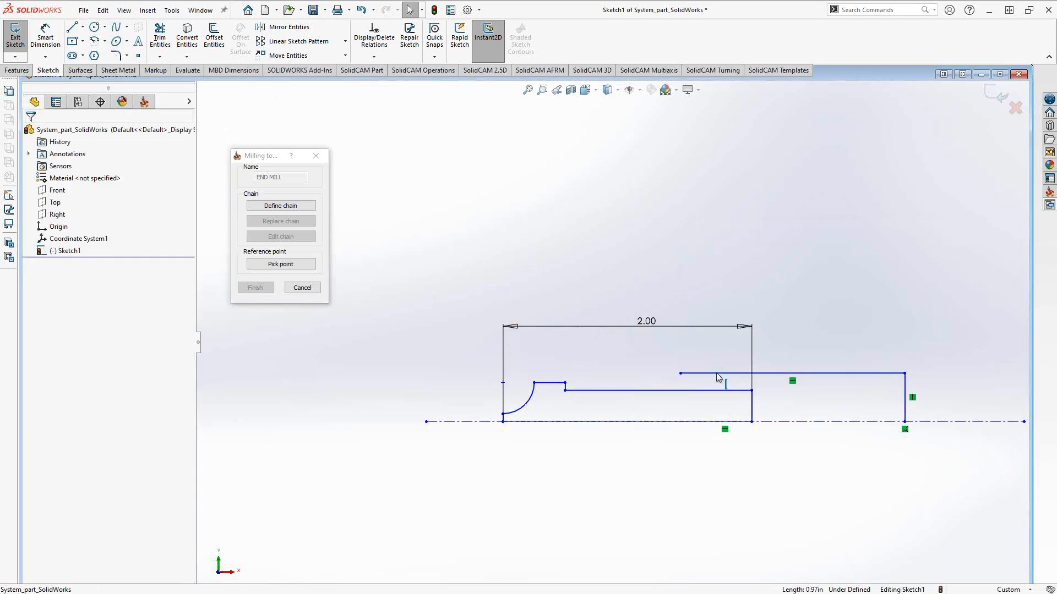
{"action": "left_click", "coordinate": [894, 374]}
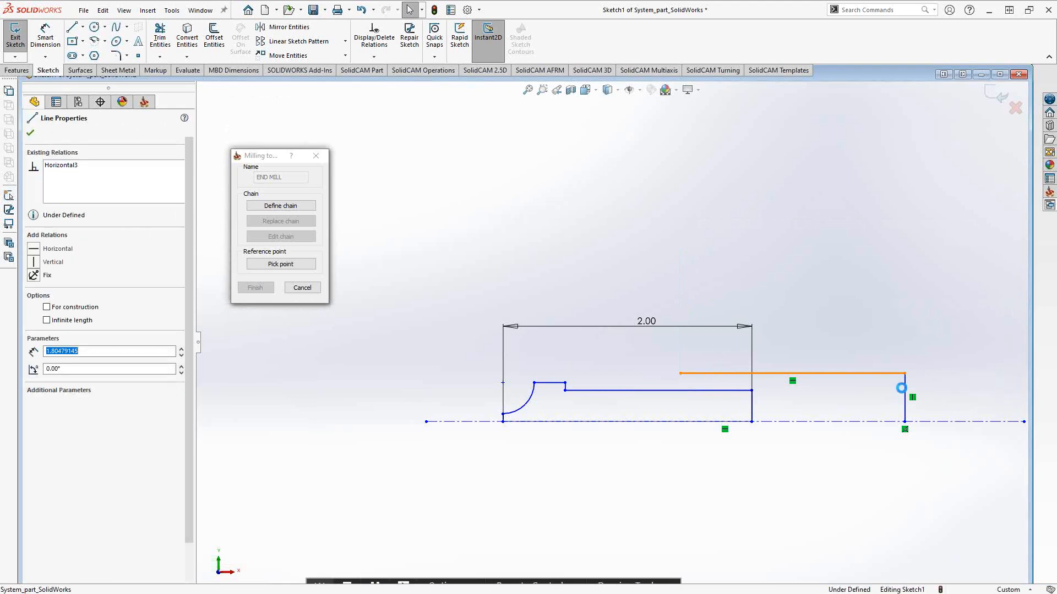
{"action": "key", "text": "Delete"}
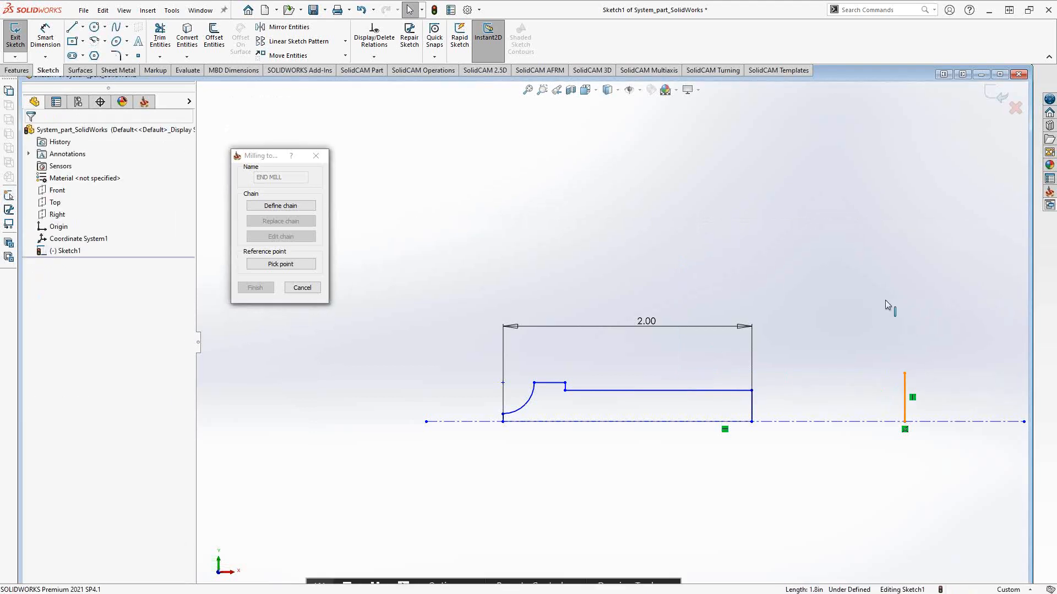
{"action": "key", "text": "Delete"}
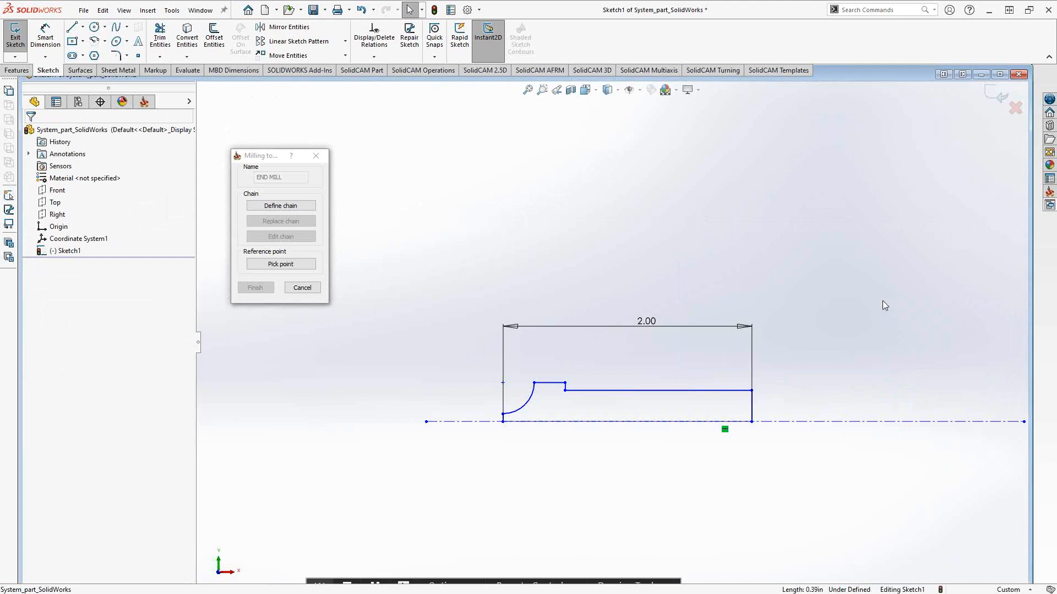
Exit the sketch, keeping the edited corner-rounding profile.
{"action": "scroll", "coordinate": [883, 300], "scroll_direction": "up", "scroll_amount": 3}
{"action": "scroll", "coordinate": [876, 346], "scroll_direction": "down", "scroll_amount": 2}
{"action": "scroll", "coordinate": [876, 345], "scroll_direction": "up", "scroll_amount": 2}
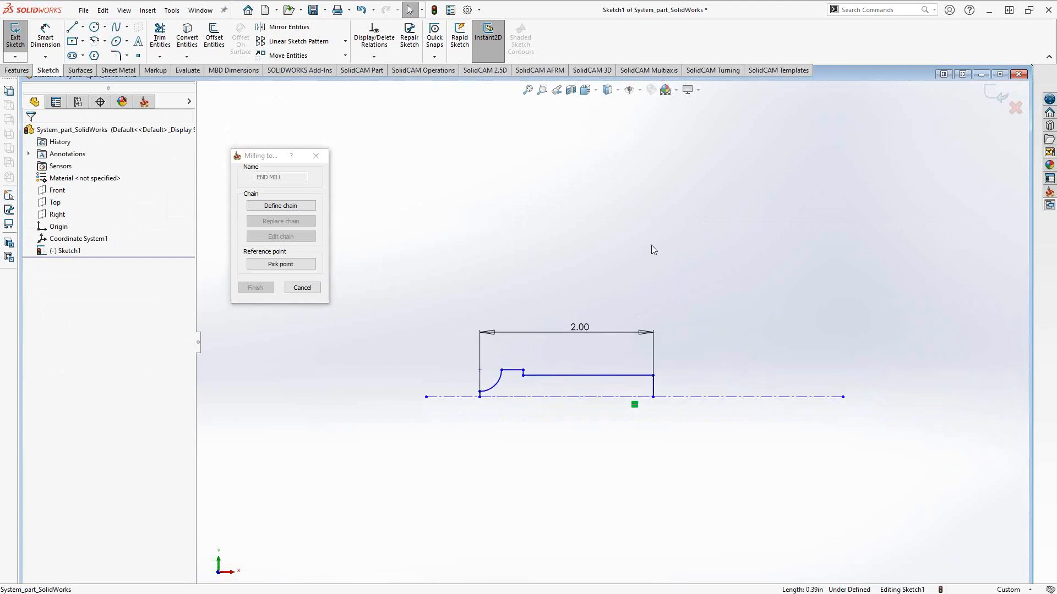
{"action": "left_click", "coordinate": [996, 99]}
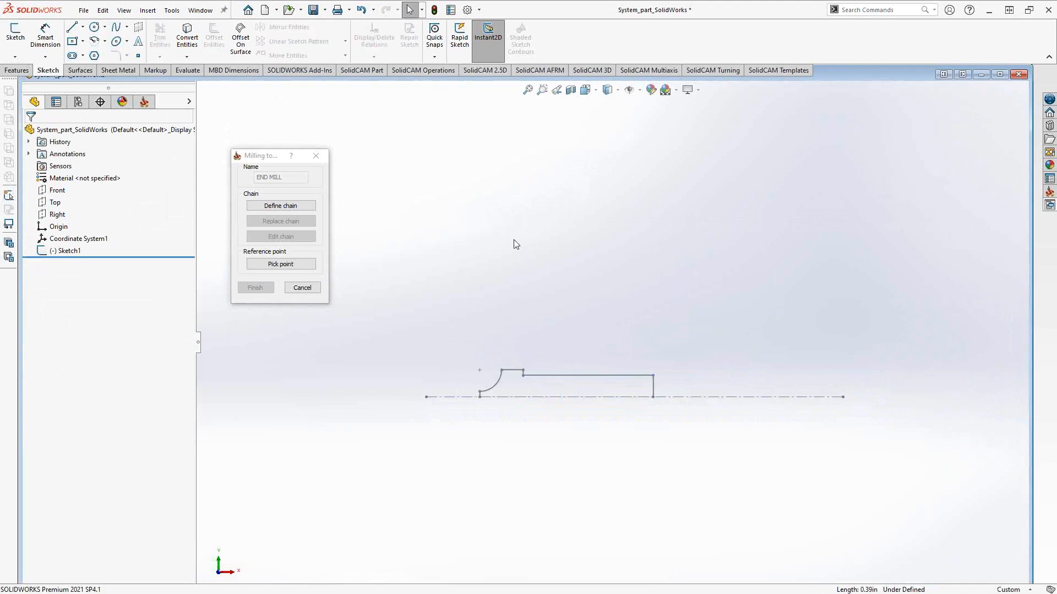
Define the END MILL chain curve by curve, from the short vertical line at the arc end along the profile to the shank's end line.
{"action": "left_click_drag", "start_coordinate": [264, 158], "coordinate": [270, 172]}
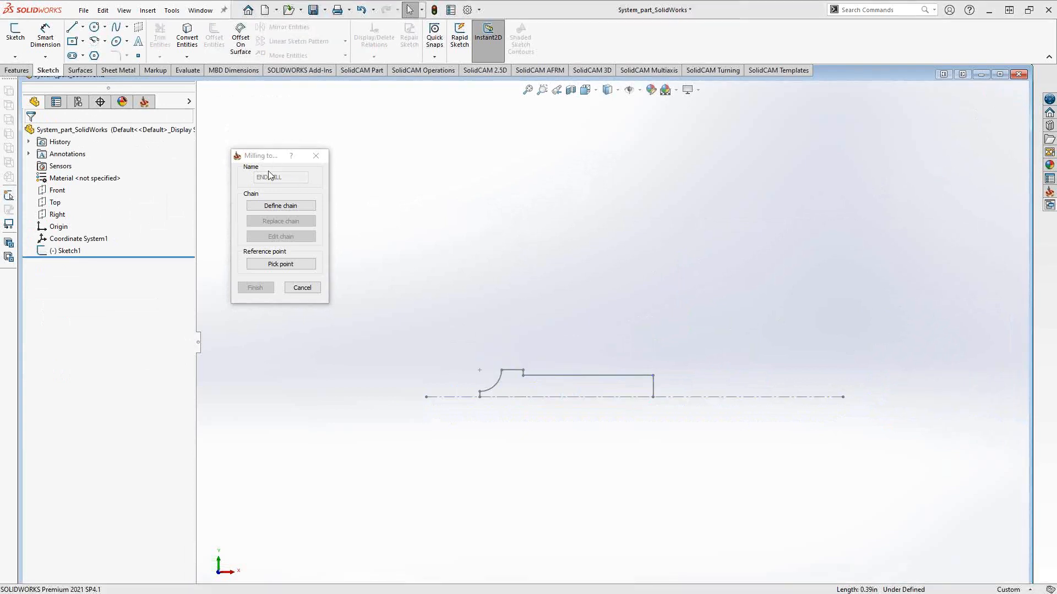
{"action": "left_click", "coordinate": [278, 220]}
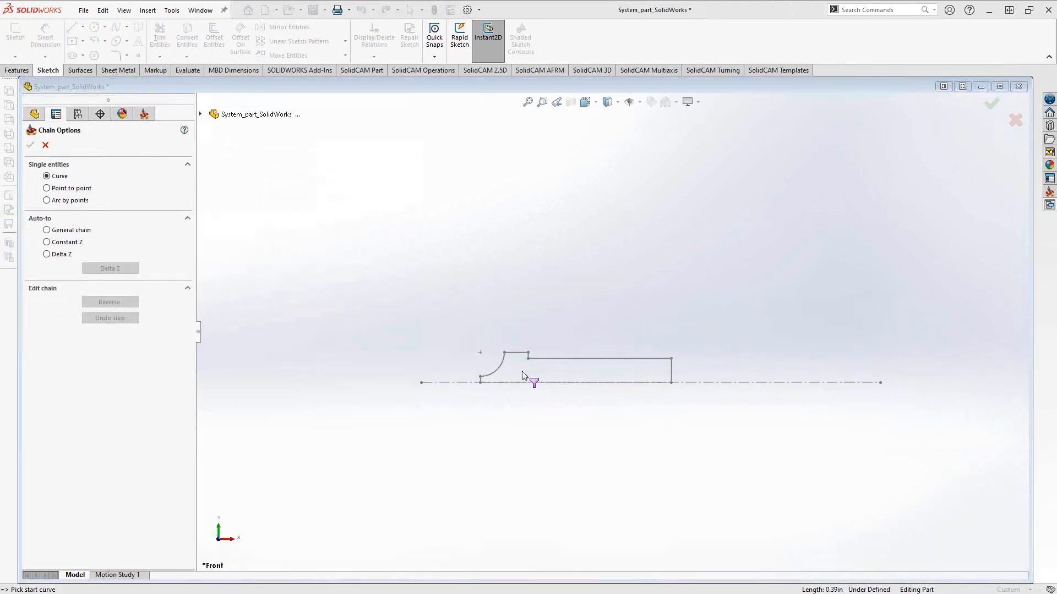
{"action": "scroll", "coordinate": [515, 389], "scroll_direction": "down", "scroll_amount": 1}
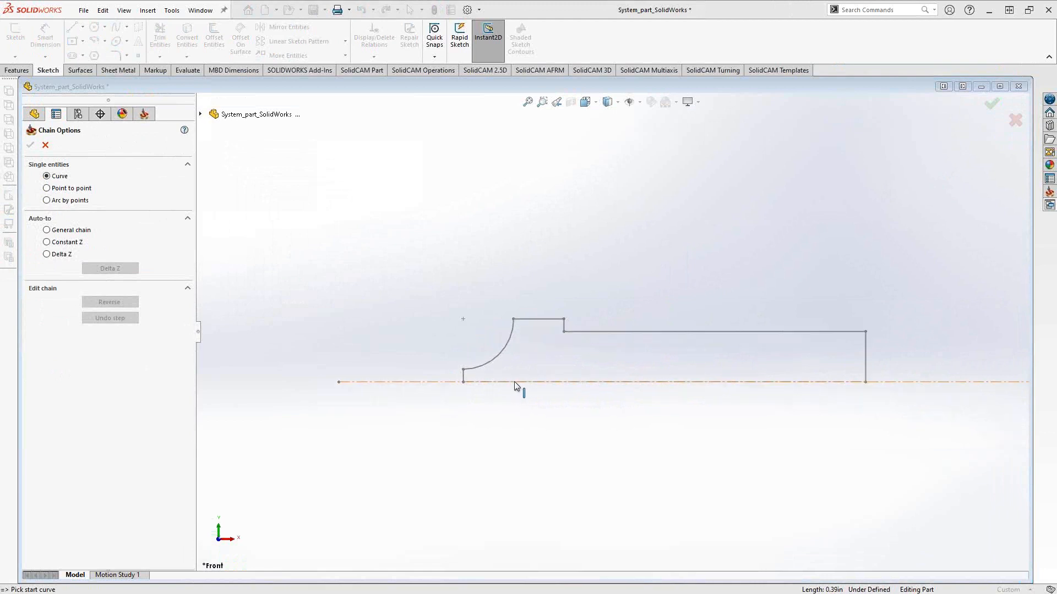
{"action": "left_click", "coordinate": [463, 377]}
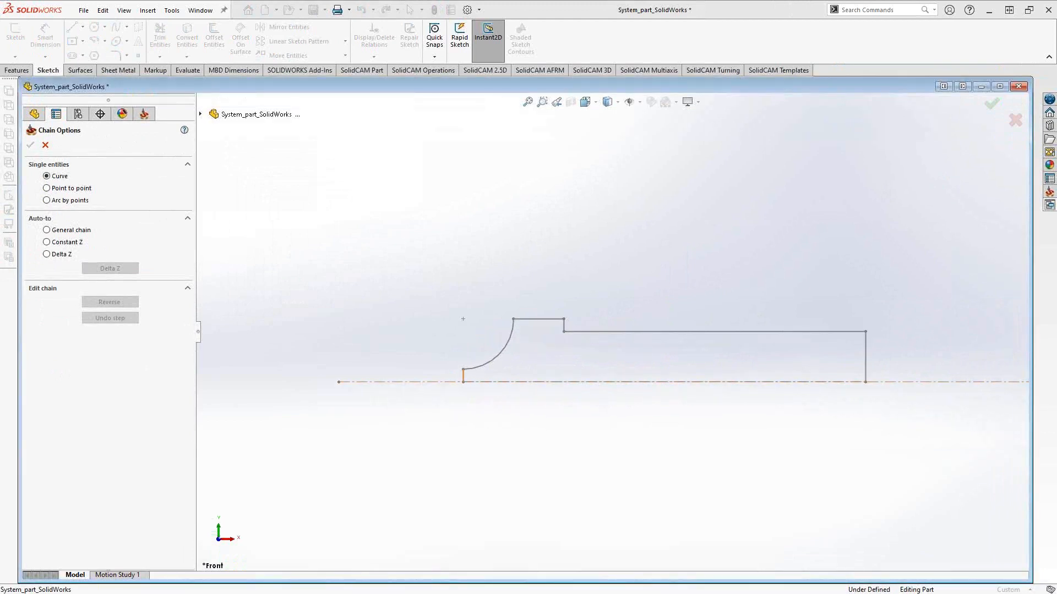
{"action": "left_click", "coordinate": [476, 370]}
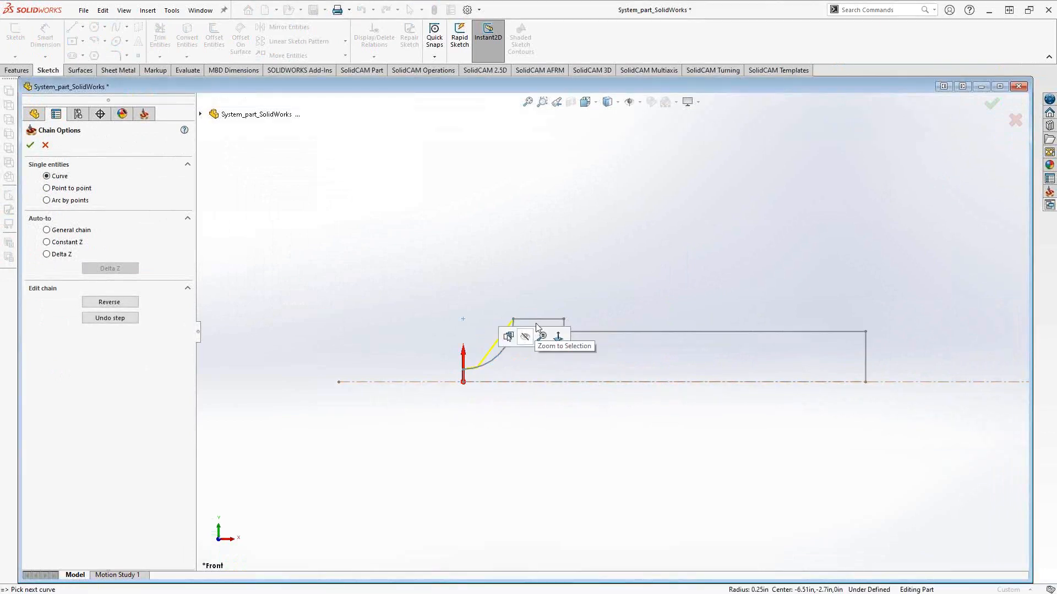
{"action": "scroll", "coordinate": [579, 314], "scroll_direction": "down", "scroll_amount": 2}
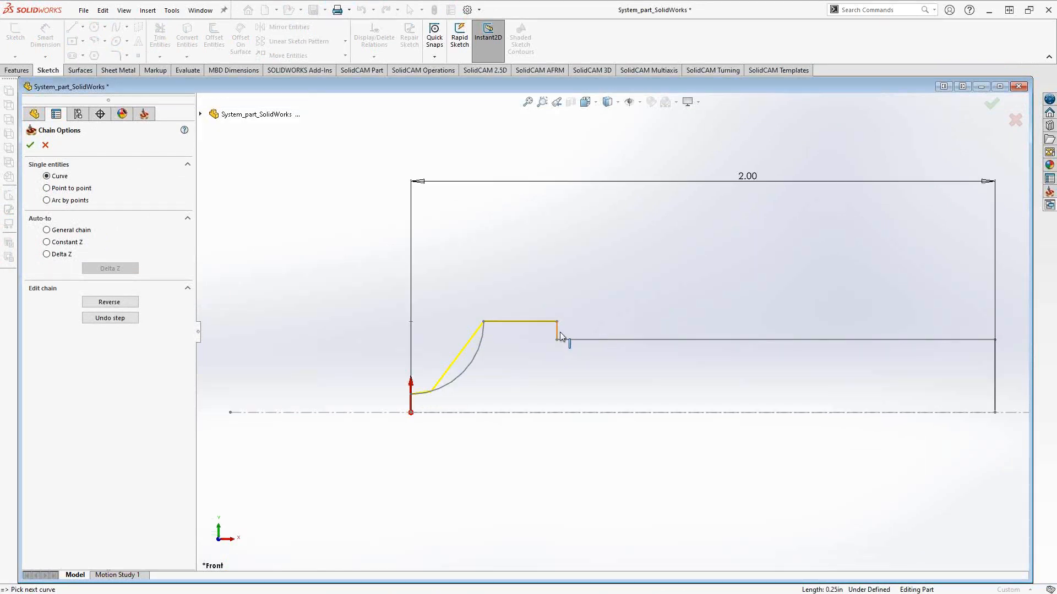
{"action": "left_click", "coordinate": [558, 332]}
{"action": "left_click", "coordinate": [575, 340]}
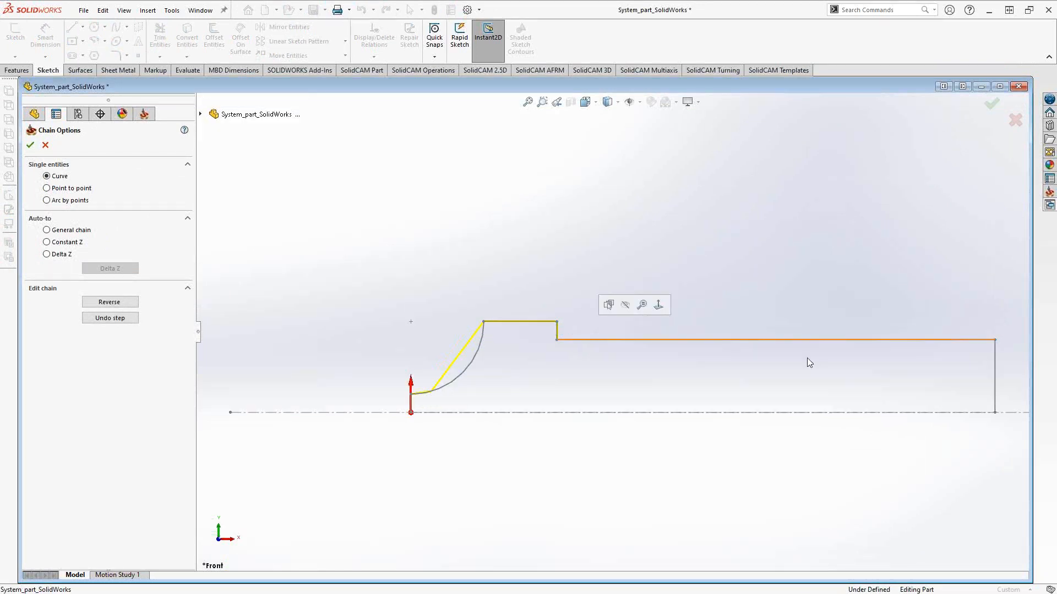
{"action": "left_click", "coordinate": [994, 368]}
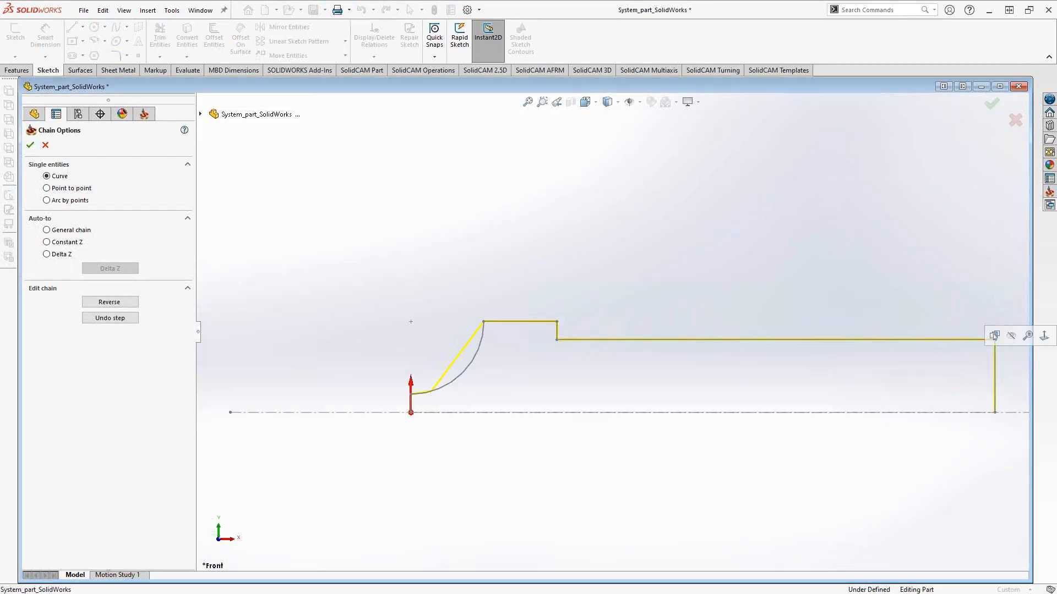
{"action": "left_click", "coordinate": [31, 145]}
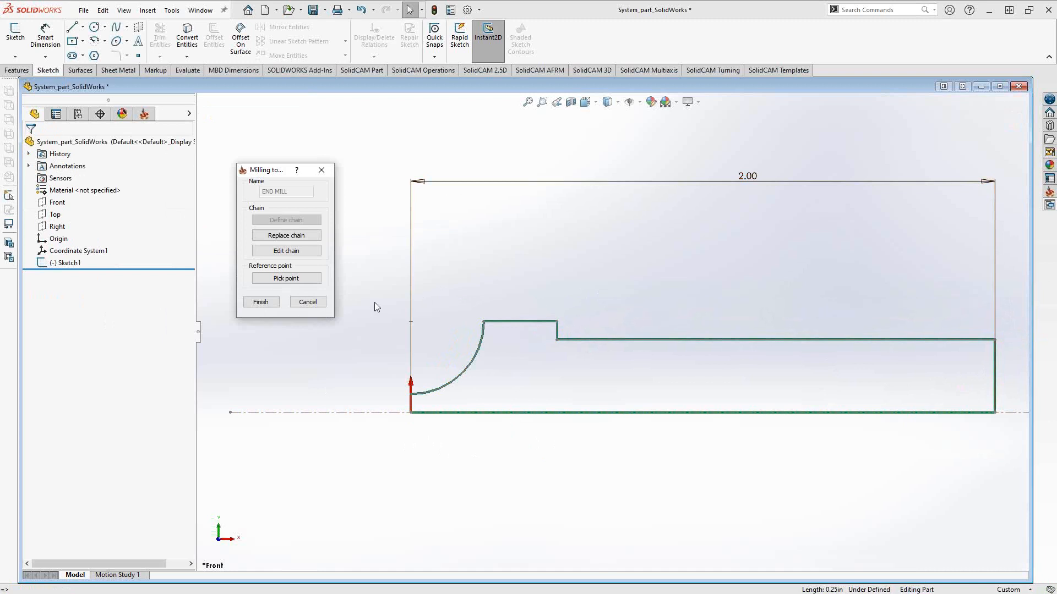
Pick the cutter's reference point where the short vertical tip line meets the horizontal centerline, and finish the tool geometry definition.
{"action": "left_click", "coordinate": [292, 279]}
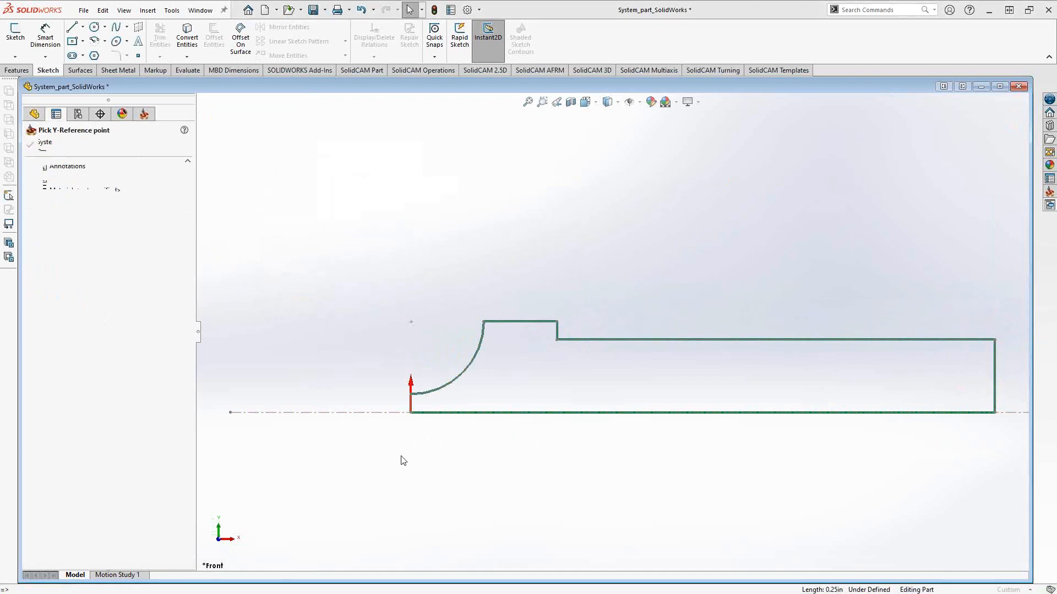
{"action": "left_click", "coordinate": [411, 413]}
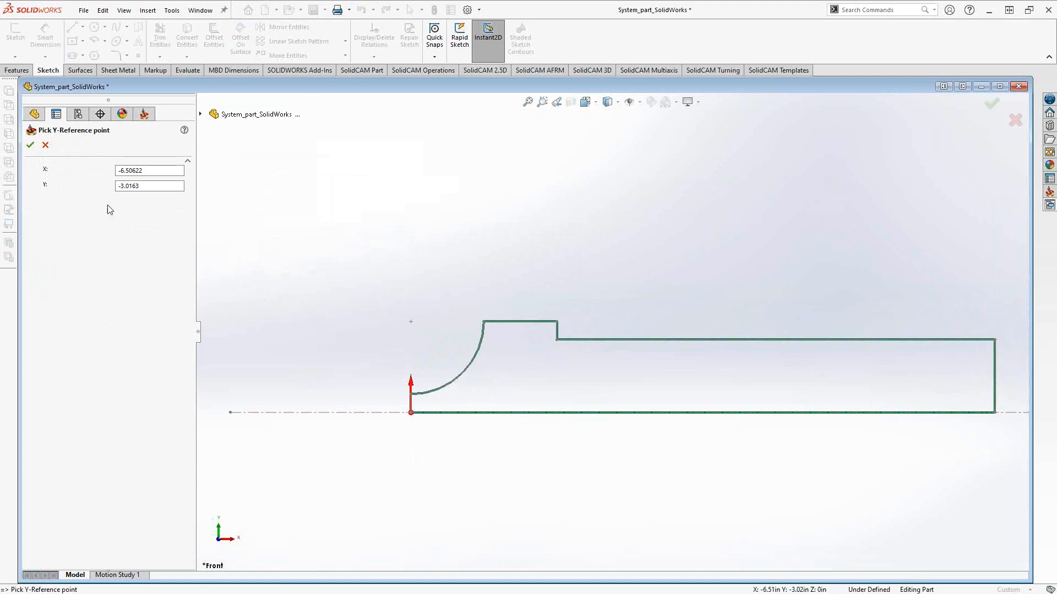
{"action": "left_click", "coordinate": [31, 145]}
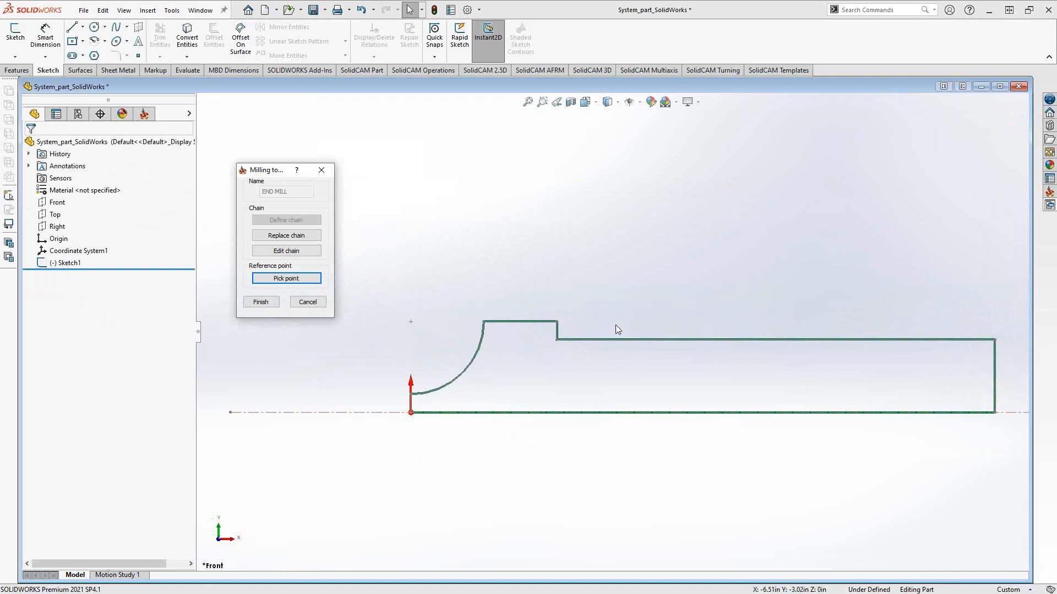
{"action": "left_click", "coordinate": [262, 304]}
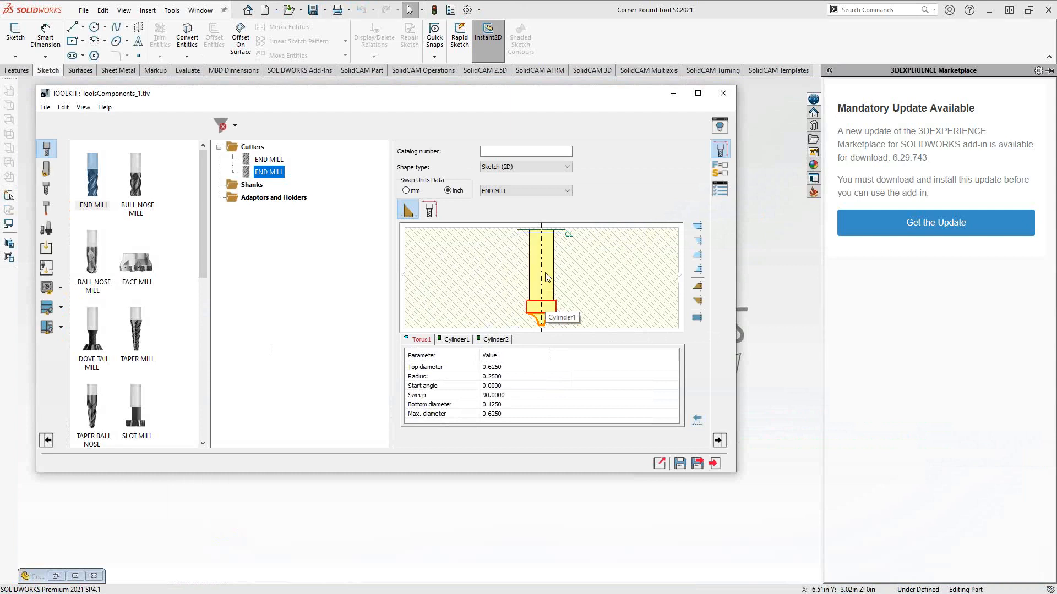
Preview the cutter in the Tool Viewer and set its diameter to 0.5 in and cutting length to 0.25 in.
{"action": "left_click", "coordinate": [720, 126]}
{"action": "mouse_move", "coordinate": [861, 346]}
{"action": "left_mouse_down"}
{"action": "mouse_move", "coordinate": [854, 297]}
{"action": "mouse_move", "coordinate": [858, 348]}
{"action": "mouse_move", "coordinate": [859, 332]}
{"action": "left_mouse_up"}
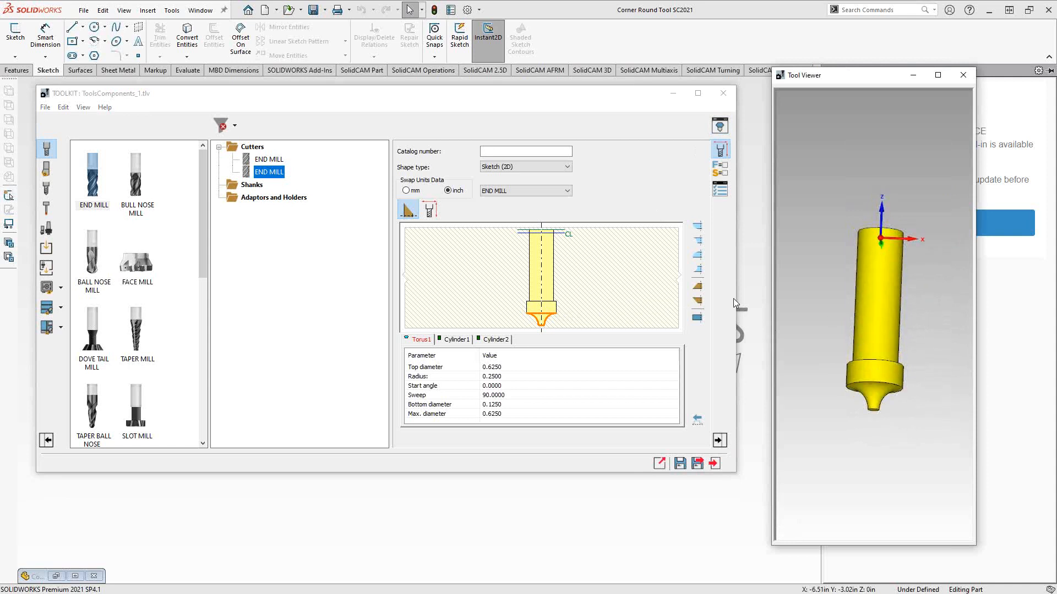
{"action": "left_click", "coordinate": [430, 210]}
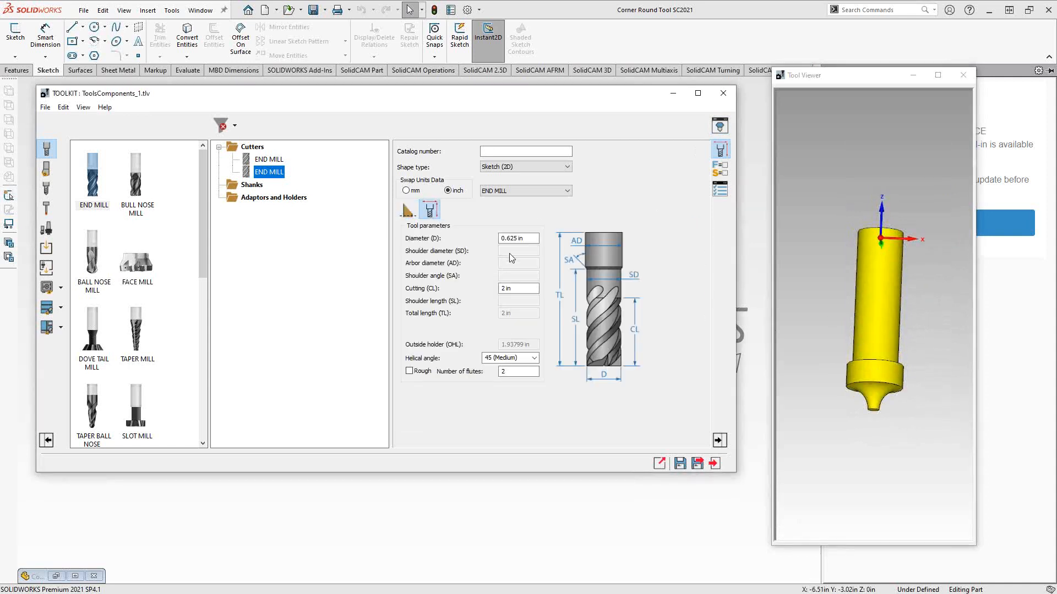
{"action": "left_click", "coordinate": [525, 241]}
{"action": "type", "text": ".5"}
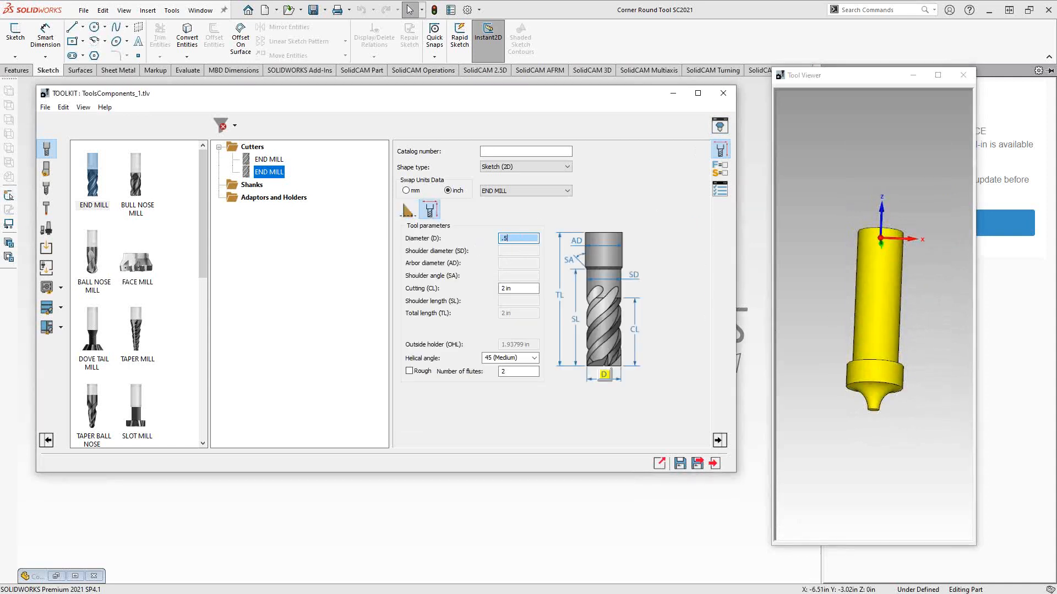
{"action": "left_click", "coordinate": [508, 289]}
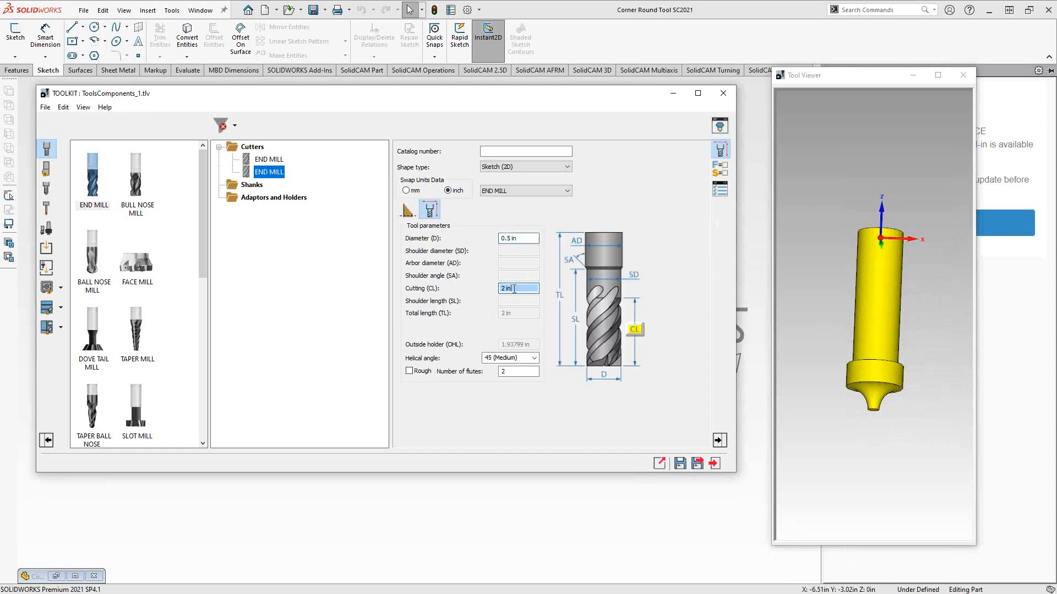
{"action": "type", "text": ".25"}
{"action": "left_click", "coordinate": [514, 372]}
{"action": "middle_click_drag", "start_coordinate": [916, 421], "coordinate": [897, 403]}
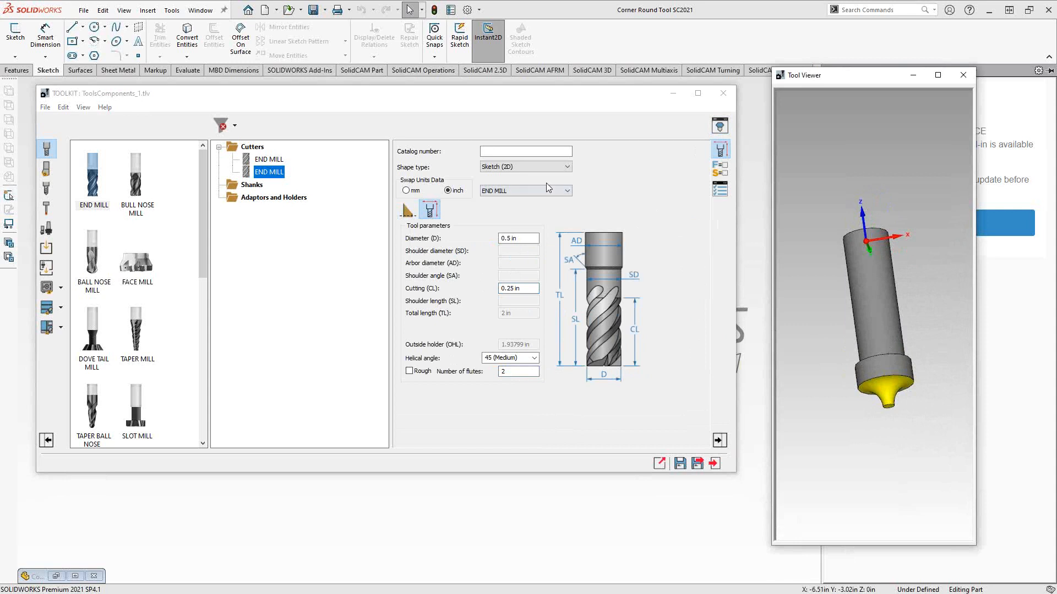
Save the tool components library as "Corner Round Tool" in the Tools Libraries folder and exit it.
{"action": "left_click", "coordinate": [525, 166]}
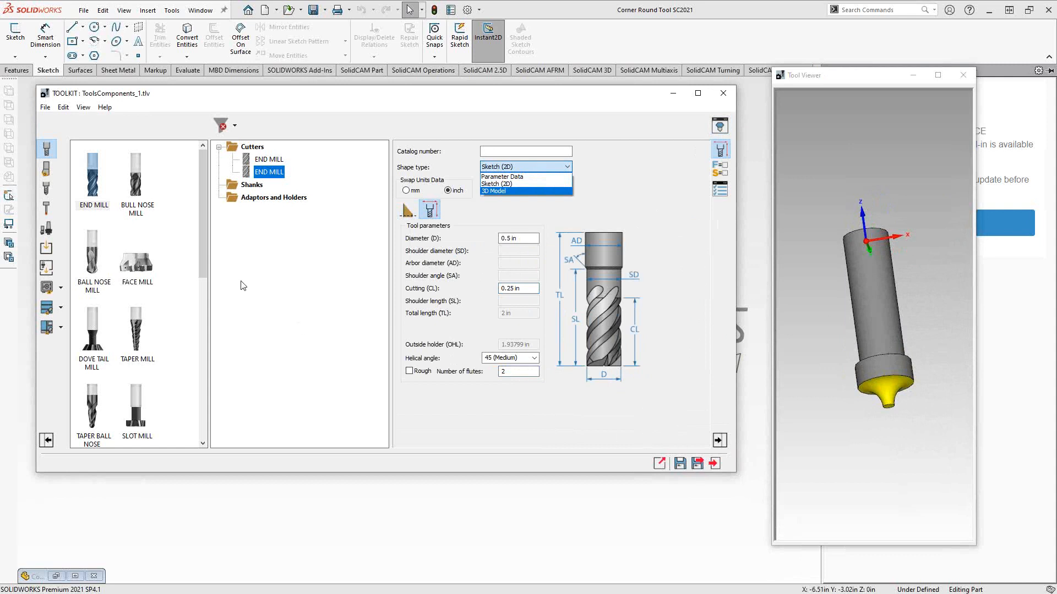
{"action": "left_click", "coordinate": [45, 108]}
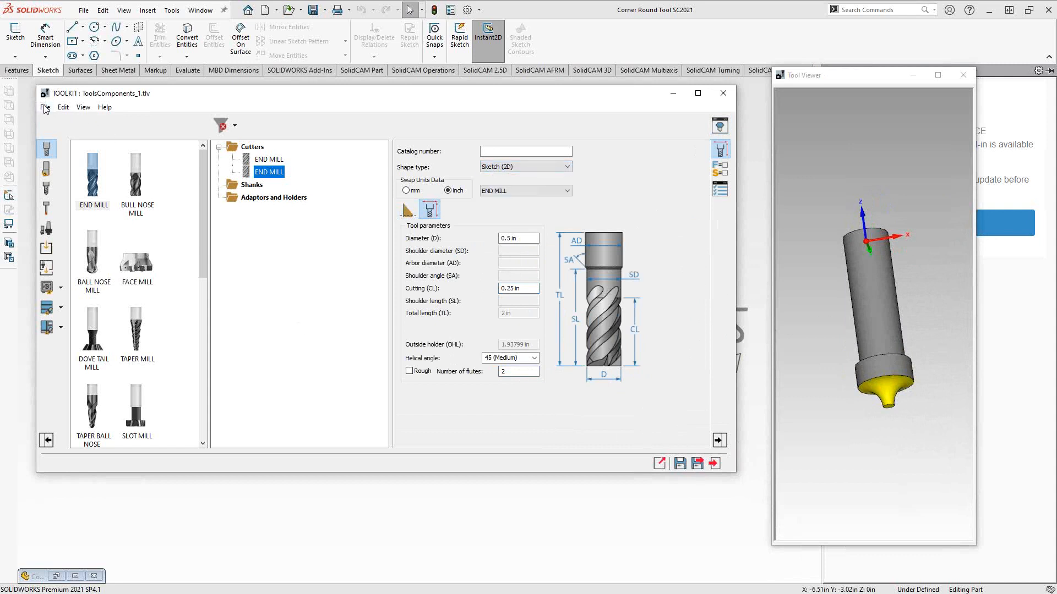
{"action": "left_click", "coordinate": [46, 108]}
{"action": "left_click", "coordinate": [81, 226]}
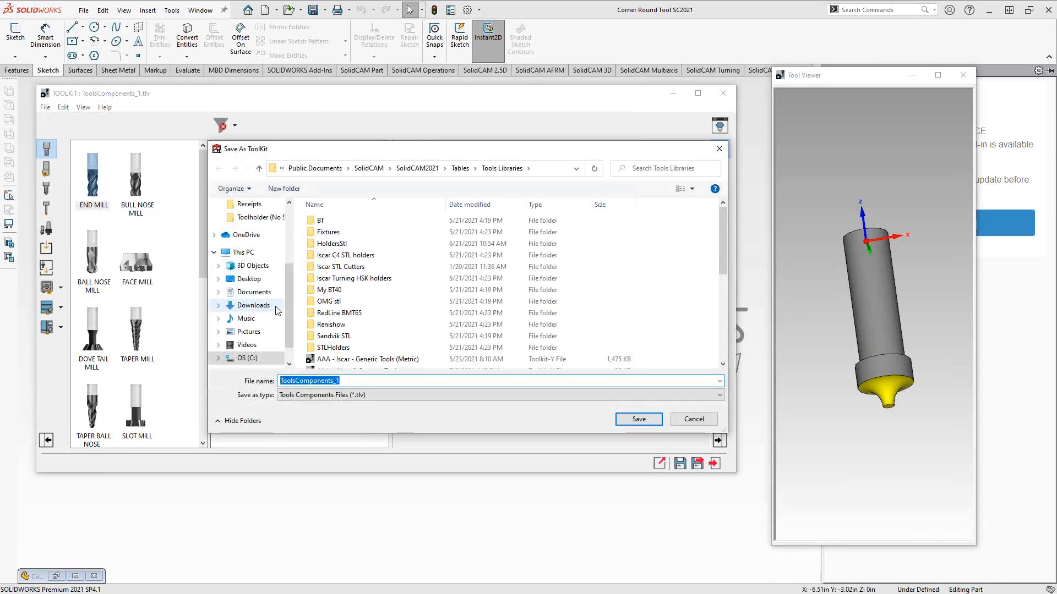
{"action": "type", "text": "Cor"}
{"action": "type", "text": "Tool"}
{"action": "key", "text": "Return"}
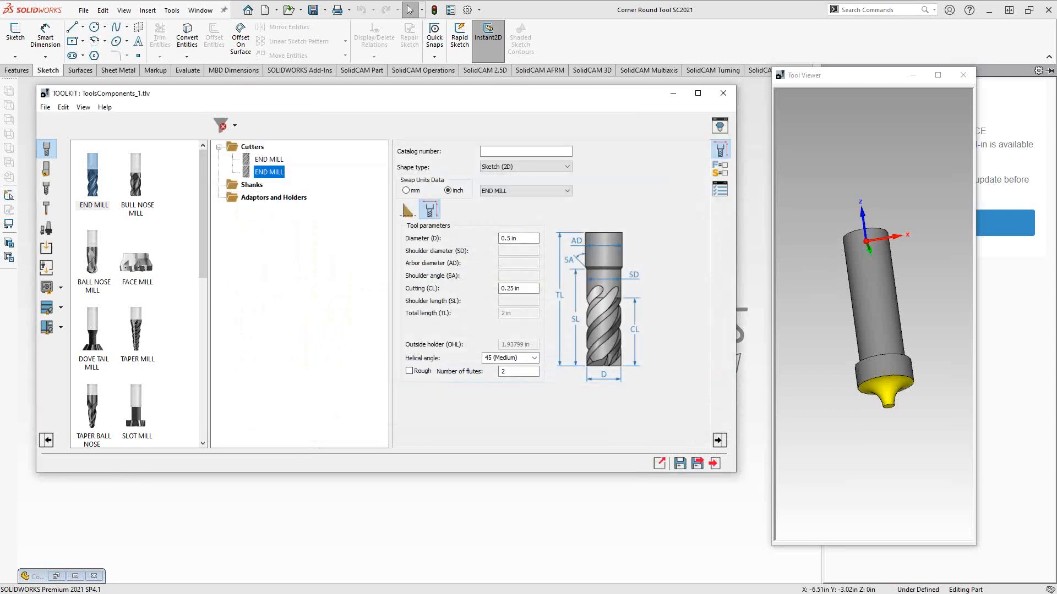
{"action": "left_click", "coordinate": [698, 464]}
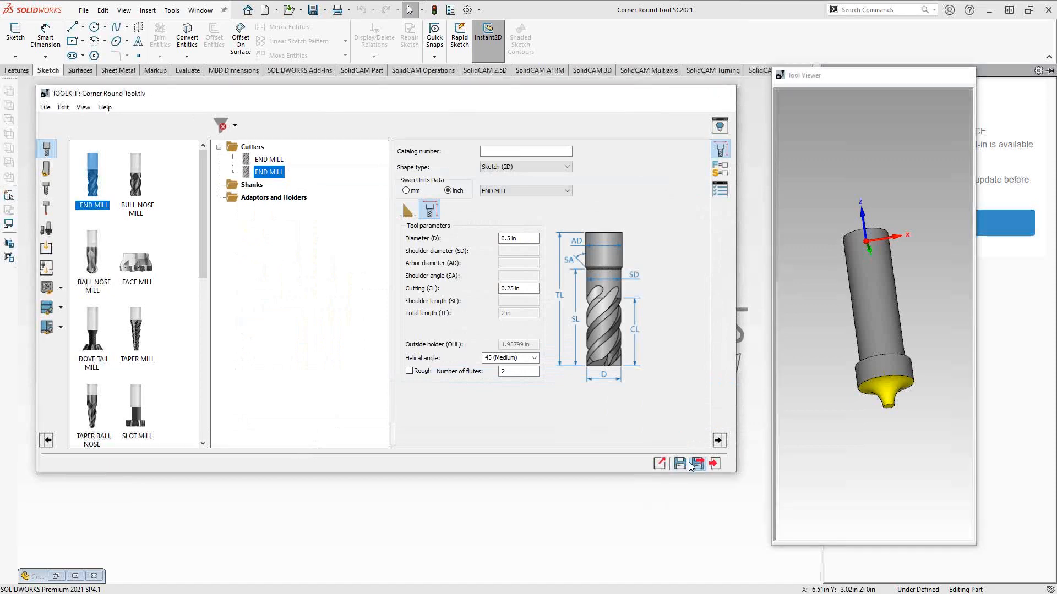
Create a new ToolKit tool assemblies library and show its storage as a tree above the tool table.
{"action": "left_click", "coordinate": [171, 11]}
{"action": "mouse_move", "coordinate": [220, 54]}
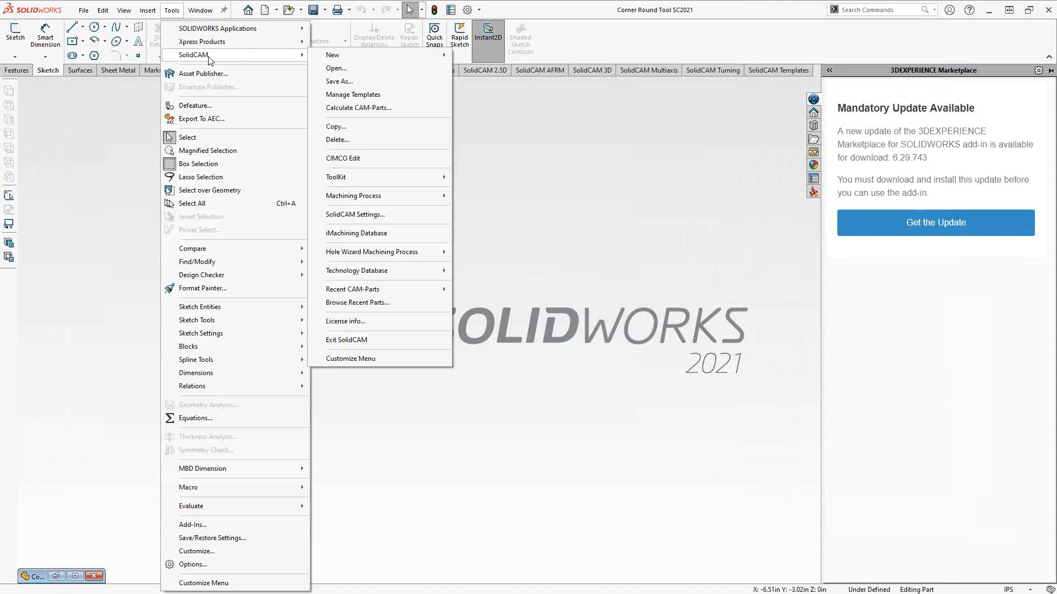
{"action": "mouse_move", "coordinate": [421, 176]}
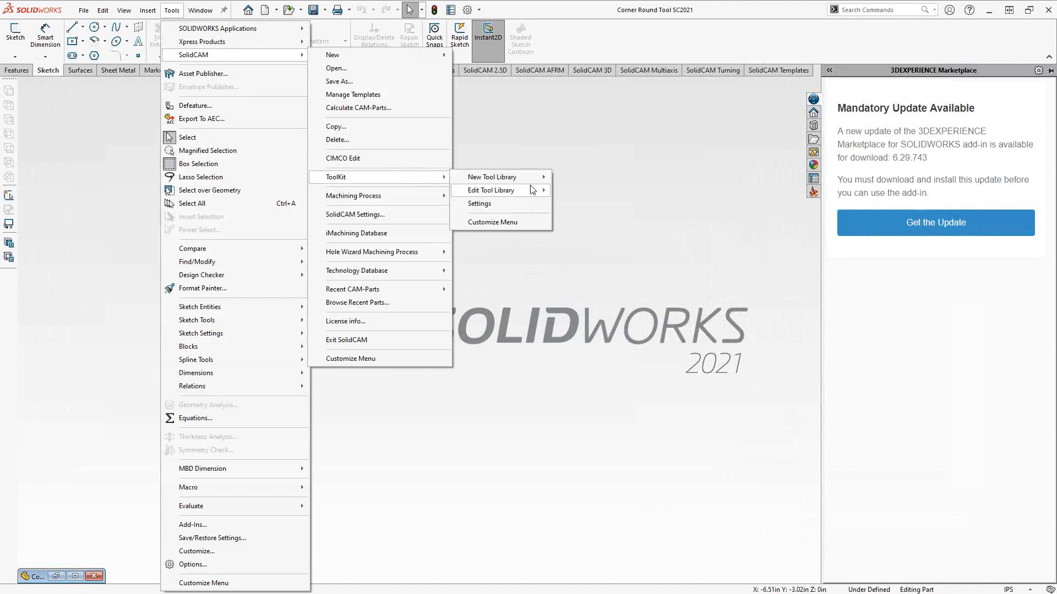
{"action": "mouse_move", "coordinate": [520, 179]}
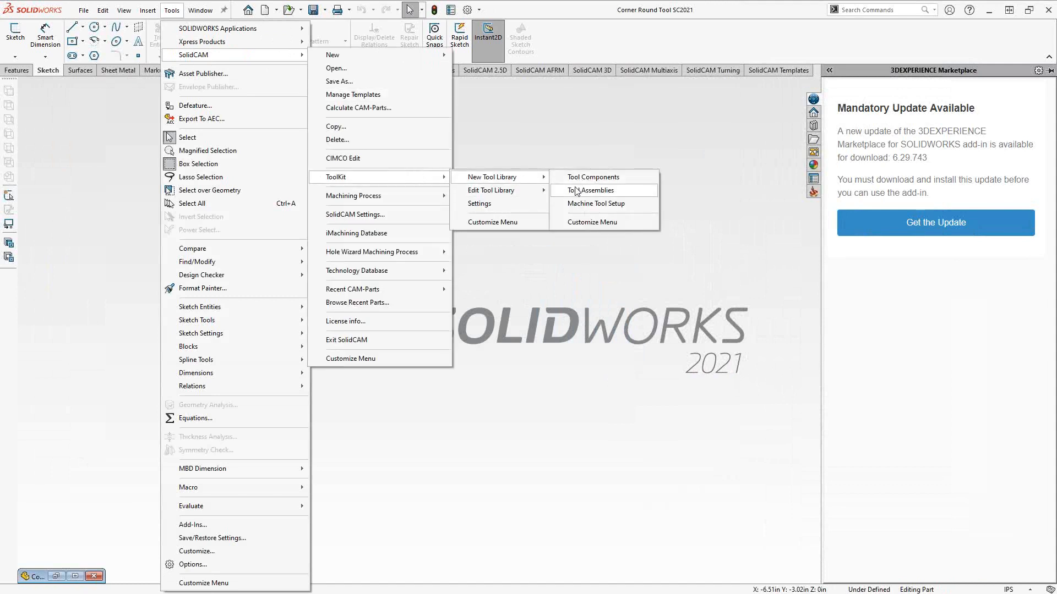
{"action": "left_click", "coordinate": [576, 191]}
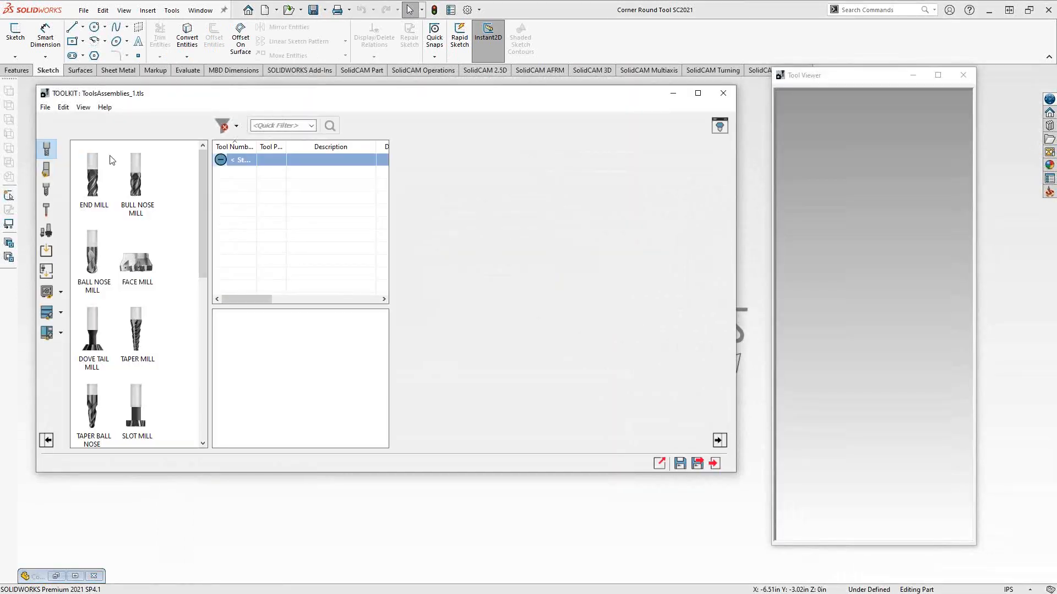
{"action": "left_click", "coordinate": [83, 107]}
{"action": "left_click", "coordinate": [100, 136]}
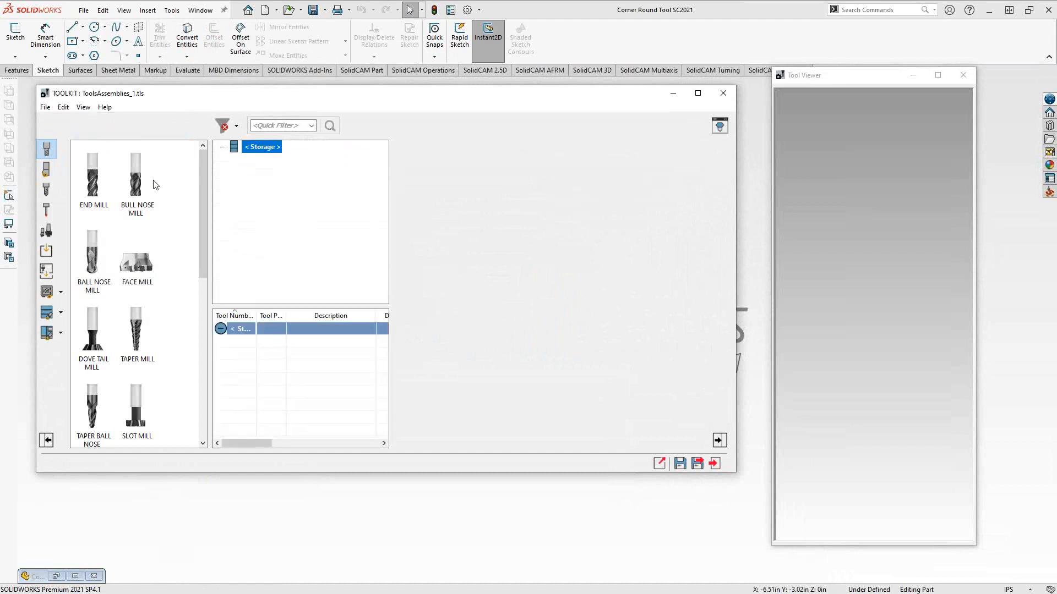
Add the first END MILL cutter from the Corner Round Tool components library to the assembly storage.
{"action": "left_click", "coordinate": [47, 291]}
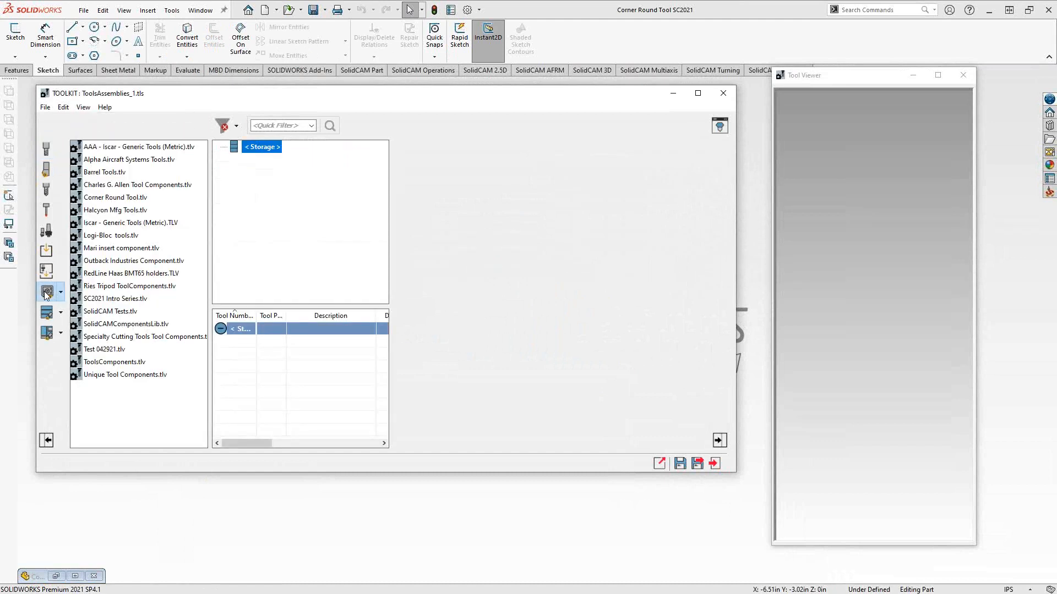
{"action": "double_click", "coordinate": [108, 198]}
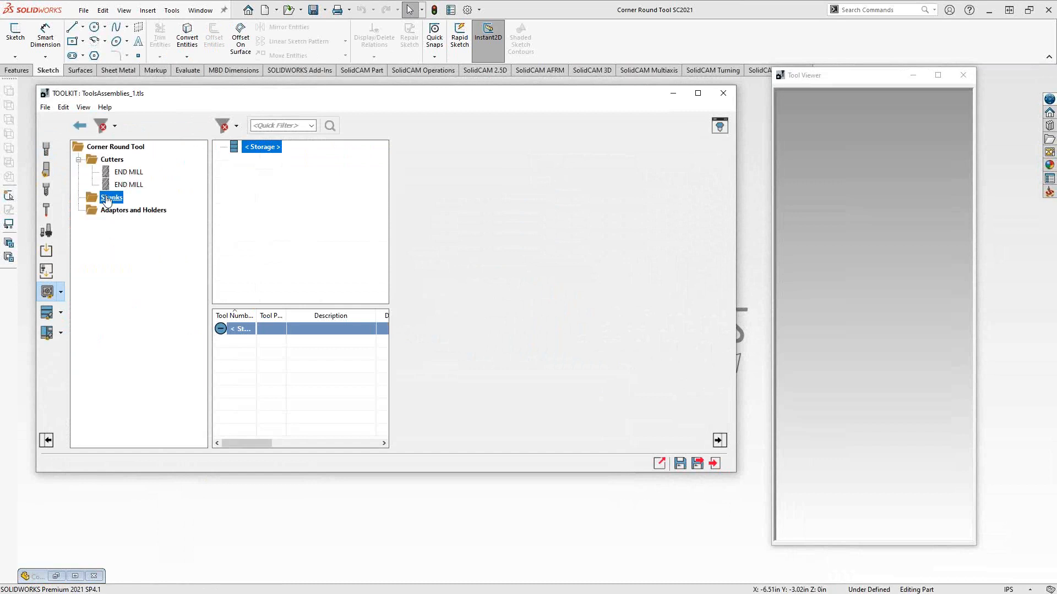
{"action": "left_click", "coordinate": [128, 171]}
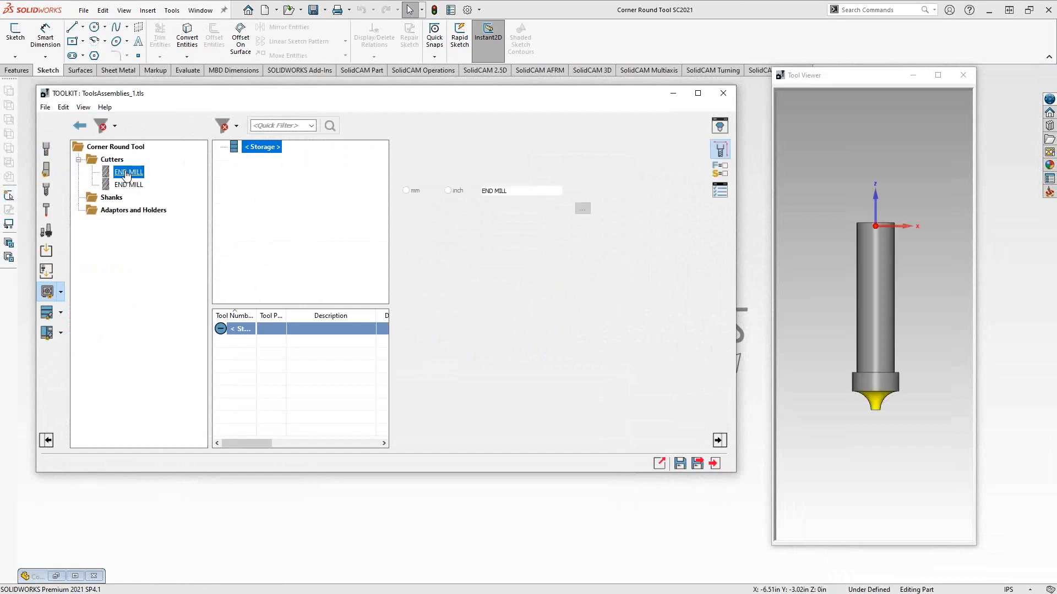
{"action": "left_click_drag", "start_coordinate": [127, 174], "coordinate": [215, 174]}
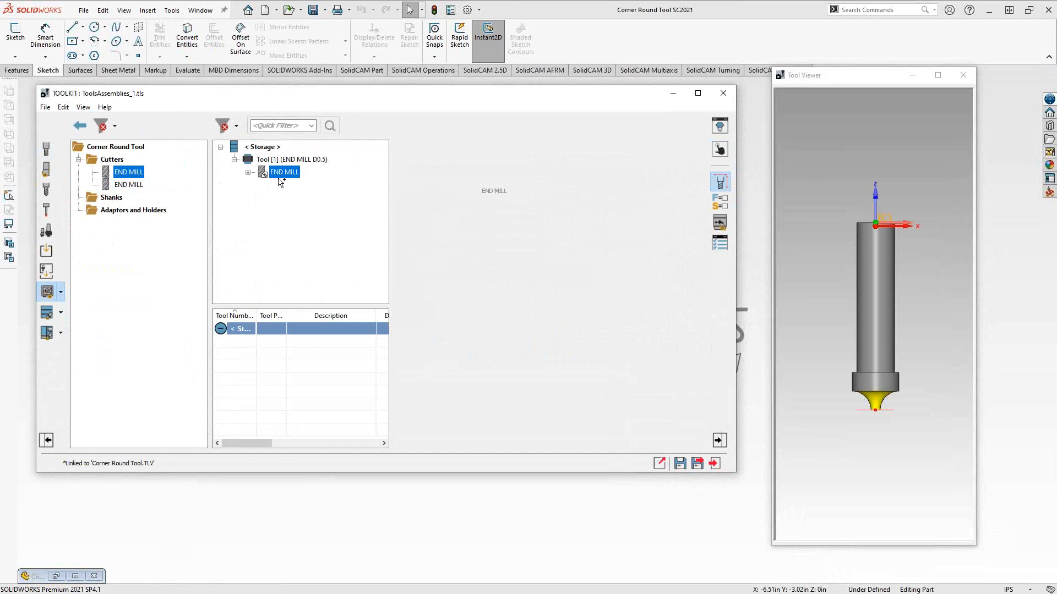
Examine the END MILL's cutting point and its position at the cutter tip in the 3D preview.
{"action": "left_click", "coordinate": [249, 172]}
{"action": "left_click", "coordinate": [302, 185]}
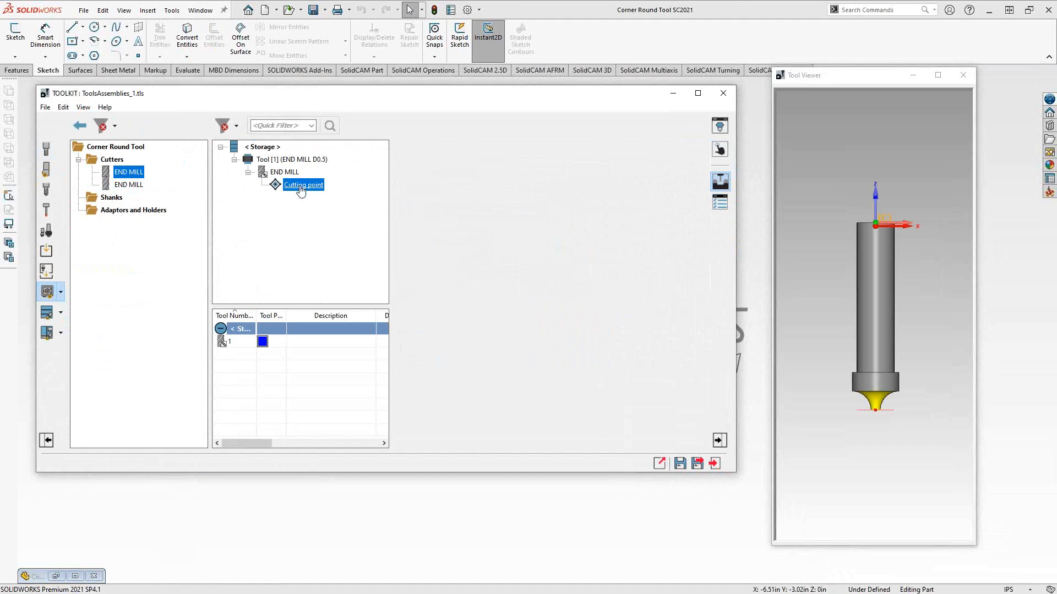
{"action": "left_click", "coordinate": [938, 342]}
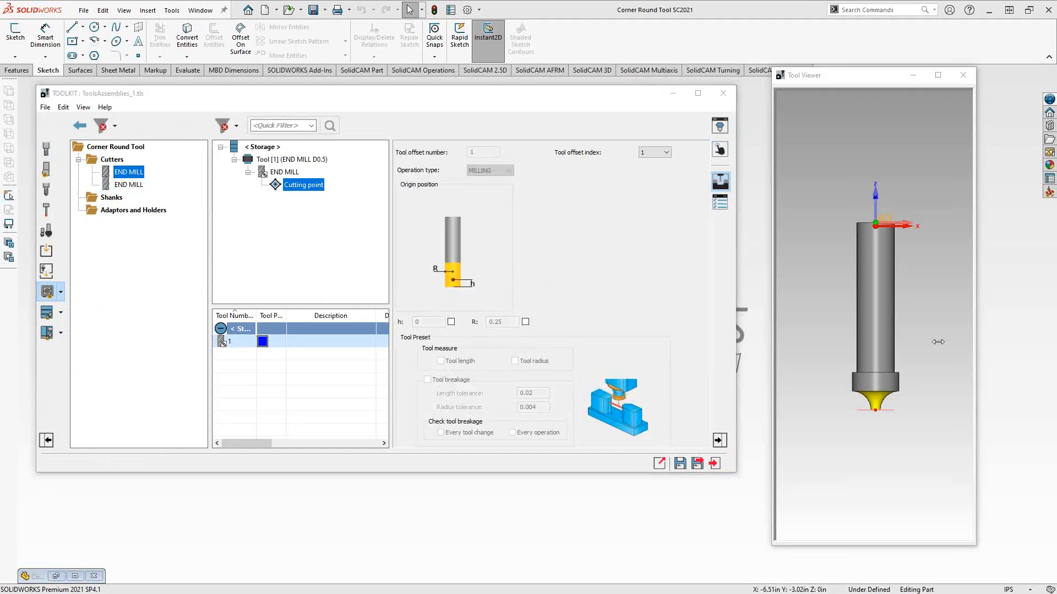
{"action": "middle_click_drag", "start_coordinate": [892, 411], "coordinate": [884, 390]}
{"action": "scroll", "coordinate": [878, 377], "scroll_direction": "down", "scroll_amount": 3}
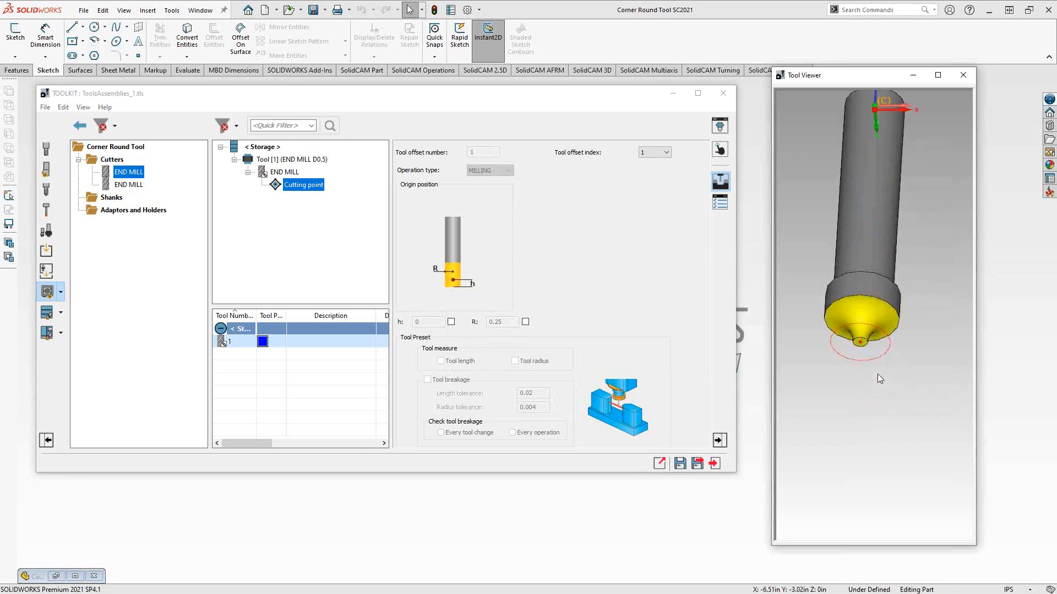
{"action": "scroll", "coordinate": [879, 379], "scroll_direction": "down", "scroll_amount": 5}
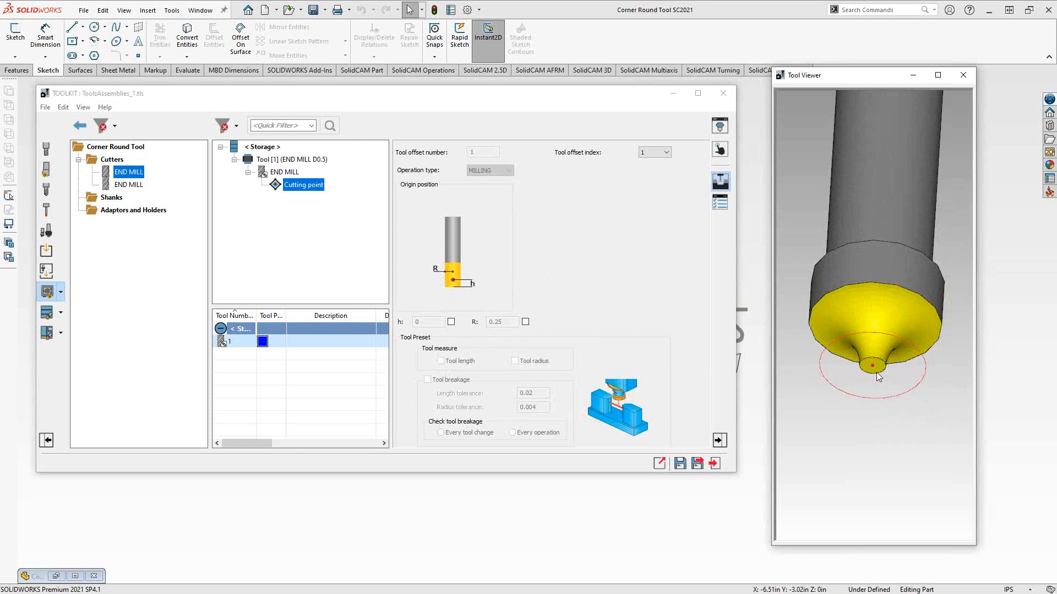
{"action": "middle_click_drag", "start_coordinate": [874, 328], "coordinate": [880, 372]}
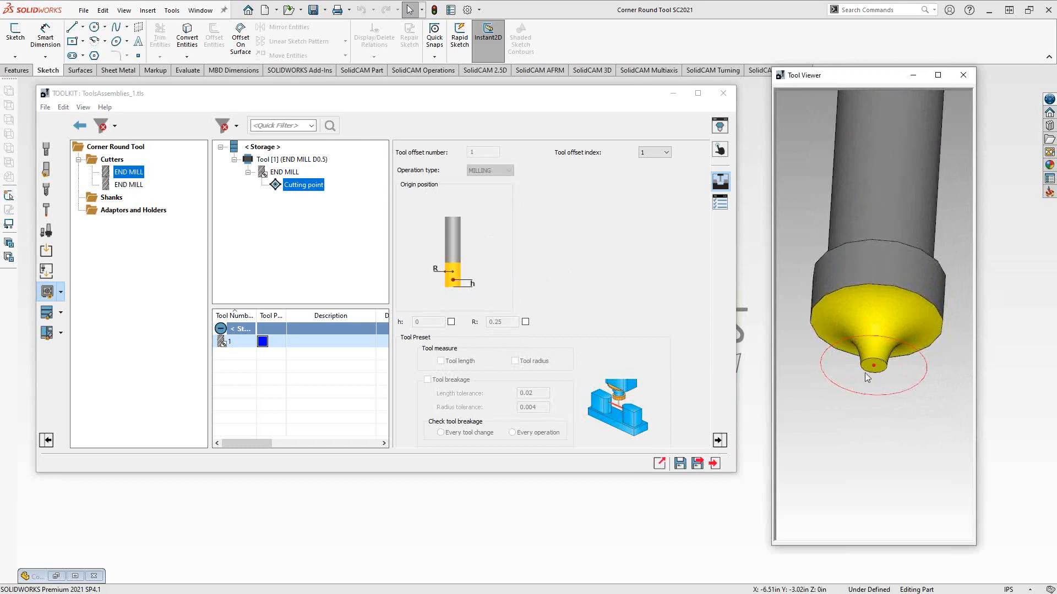
{"action": "scroll", "coordinate": [876, 381], "scroll_direction": "up", "scroll_amount": 2}
Measure an edge segment of the cutter's small tip face in the Tool Viewer.
{"action": "right_click", "coordinate": [865, 418]}
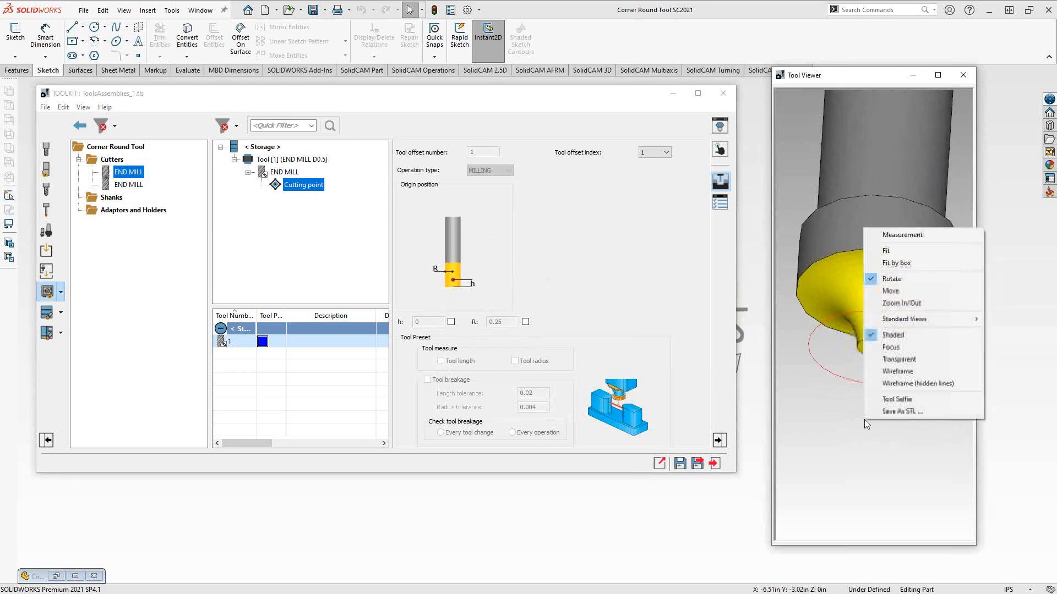
{"action": "left_click", "coordinate": [896, 262]}
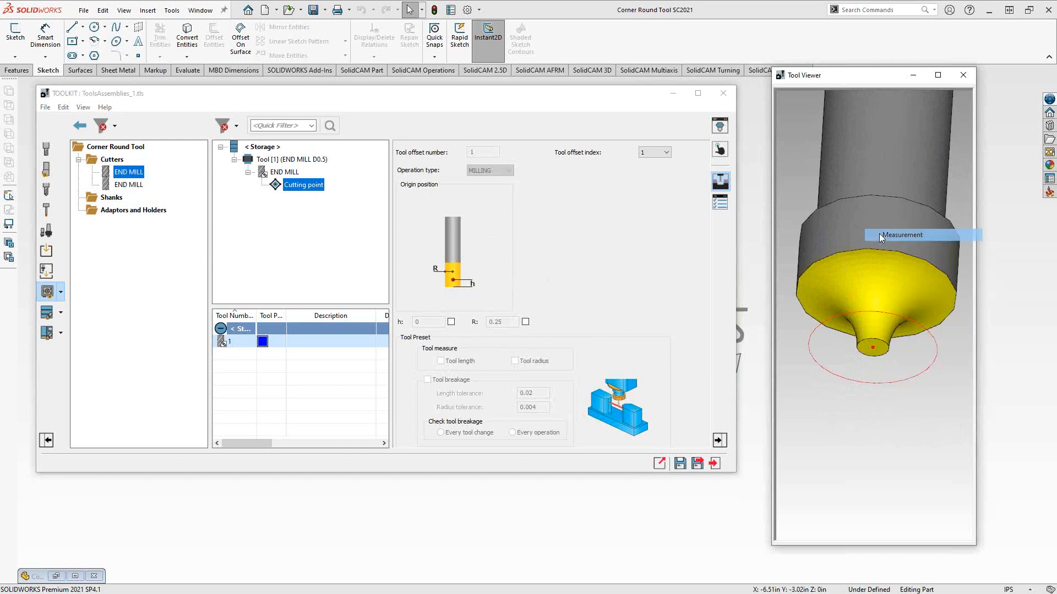
{"action": "scroll", "coordinate": [882, 354], "scroll_direction": "up", "scroll_amount": 5}
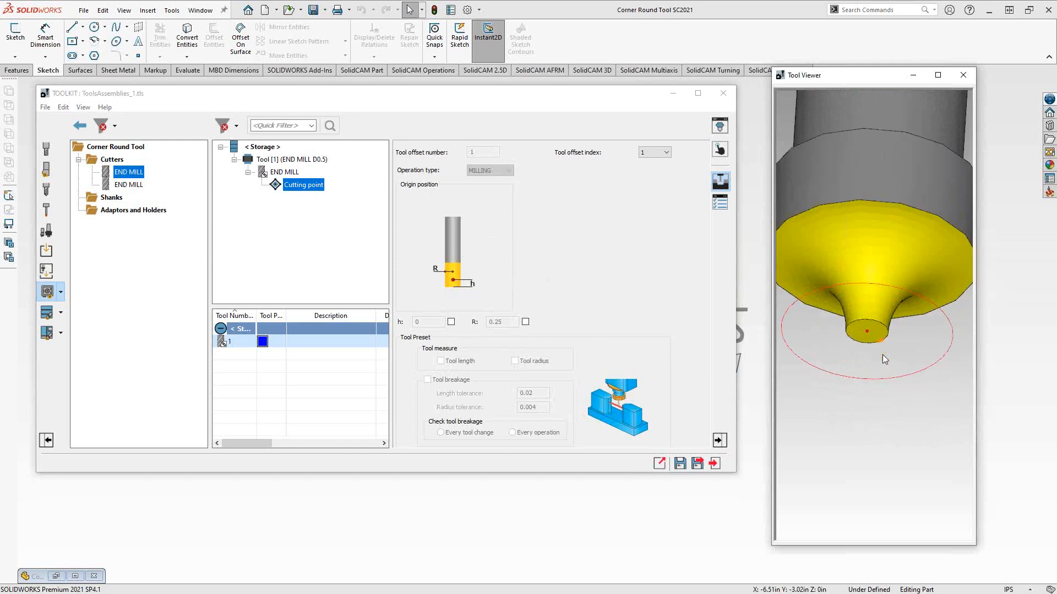
{"action": "left_click", "coordinate": [884, 318]}
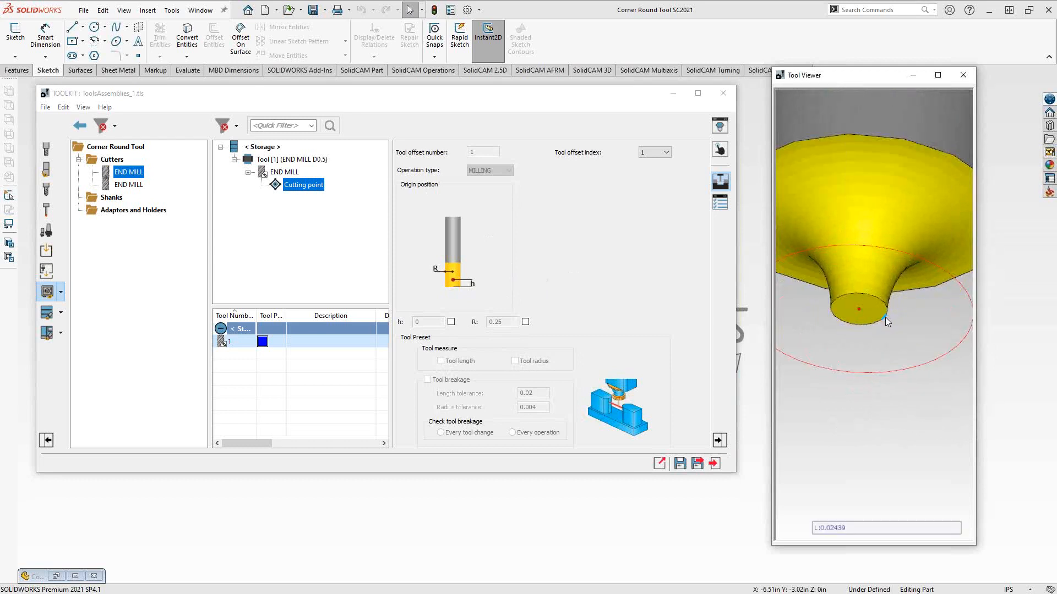
{"action": "scroll", "coordinate": [862, 309], "scroll_direction": "up", "scroll_amount": 4}
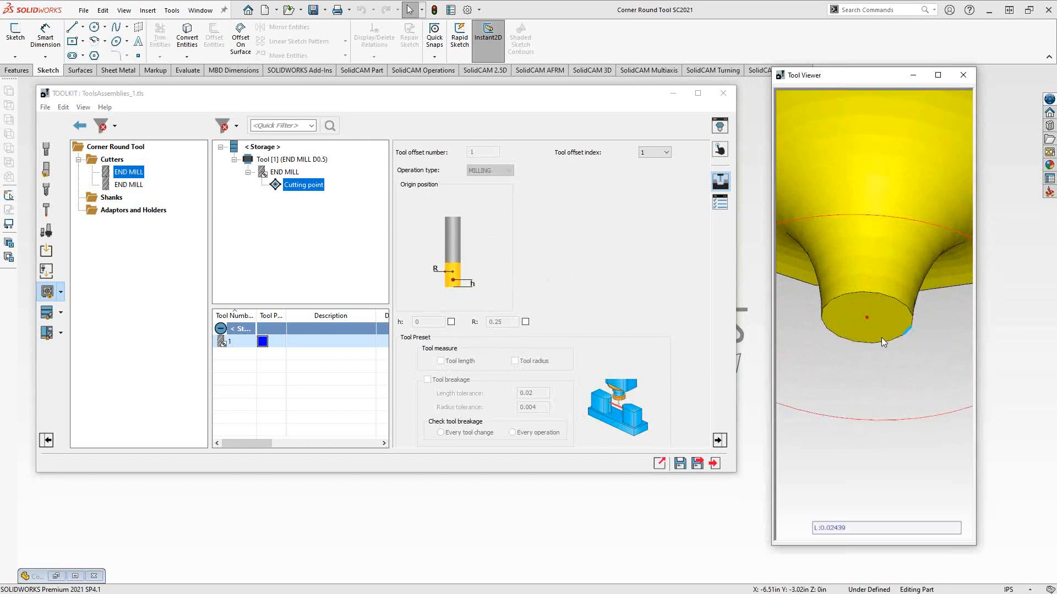
{"action": "scroll", "coordinate": [881, 338], "scroll_direction": "down", "scroll_amount": 8}
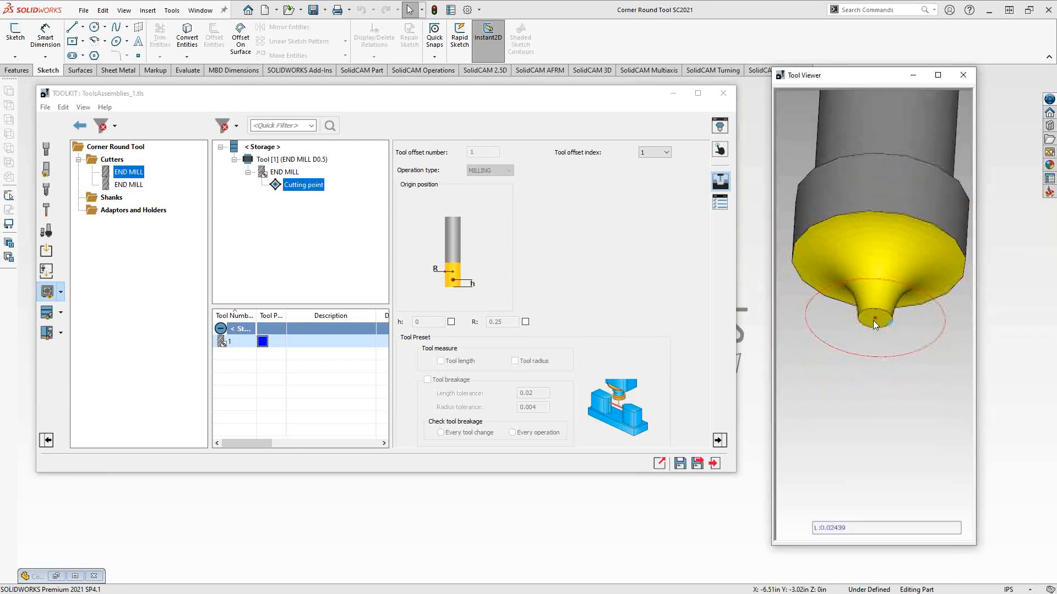
Add a second cutting point to the END MILL of Tool 1 in the assembly storage.
{"action": "right_click", "coordinate": [297, 186]}
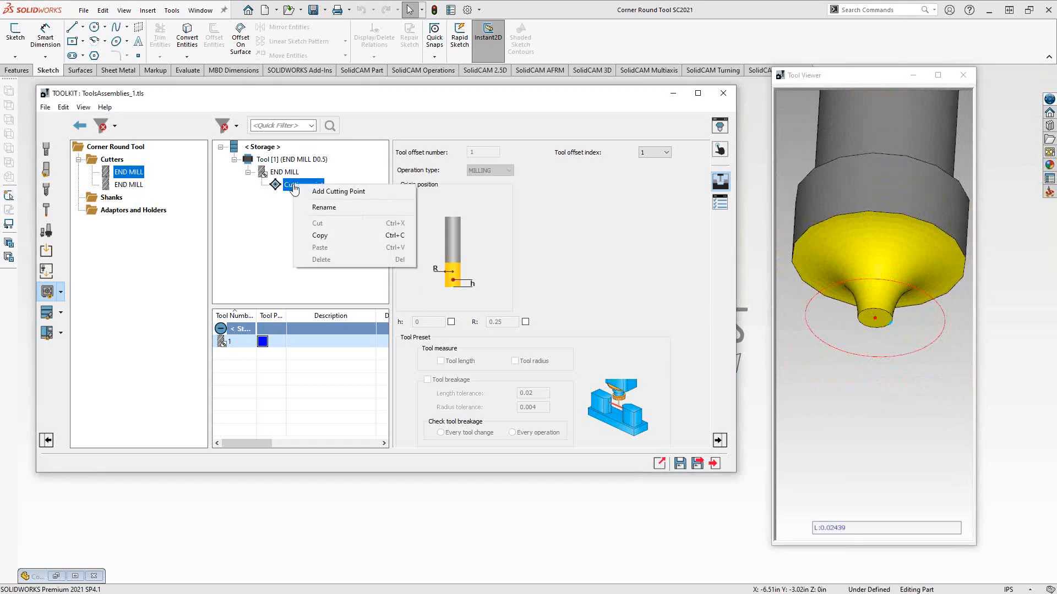
{"action": "left_click", "coordinate": [325, 192]}
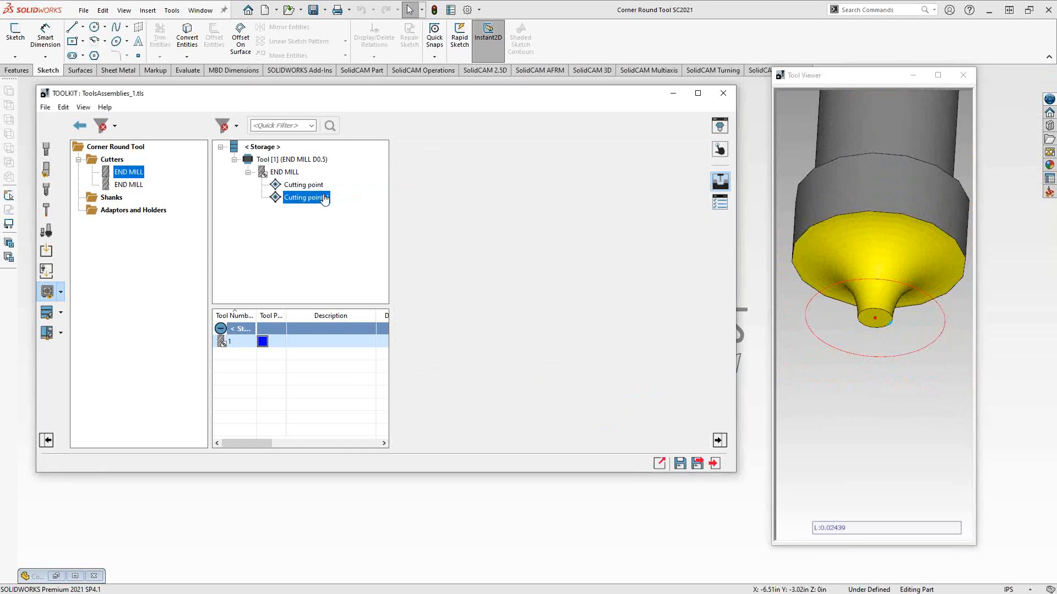
{"action": "left_click", "coordinate": [314, 199]}
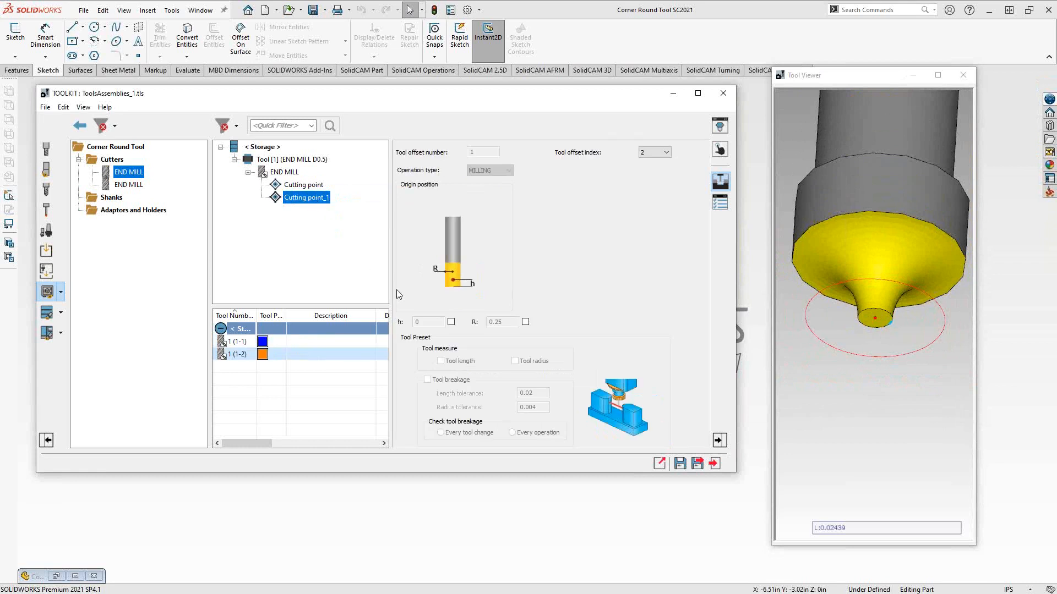
Override the second cutting point's radius R with 0.0625 and check its circle against the small tip face in the 3D preview.
{"action": "left_click", "coordinate": [525, 322]}
{"action": "double_click", "coordinate": [509, 322]}
{"action": "type", "text": ".0625"}
{"action": "left_click", "coordinate": [303, 185]}
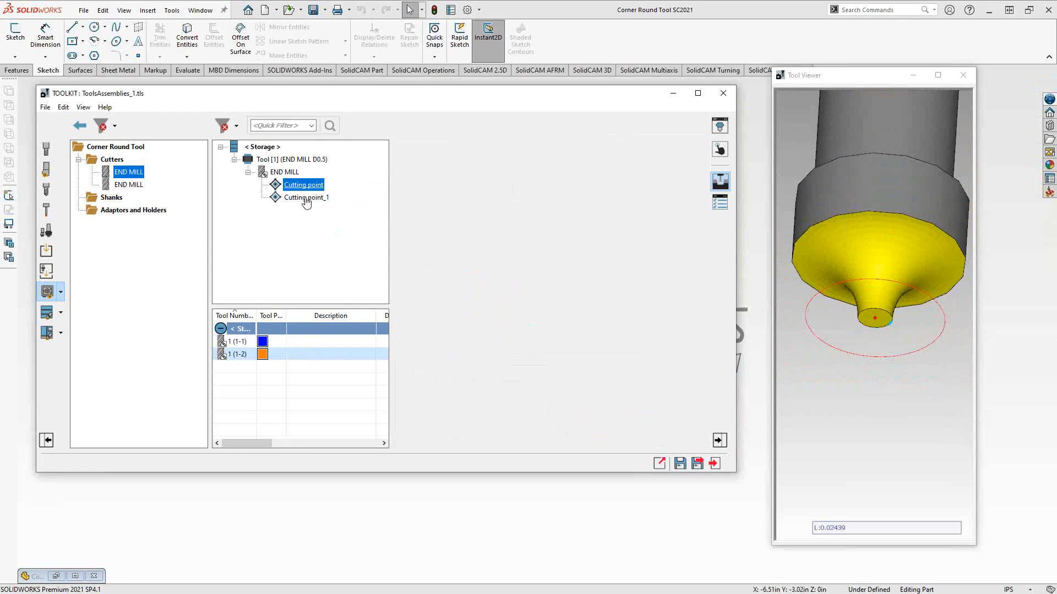
{"action": "left_click", "coordinate": [306, 199]}
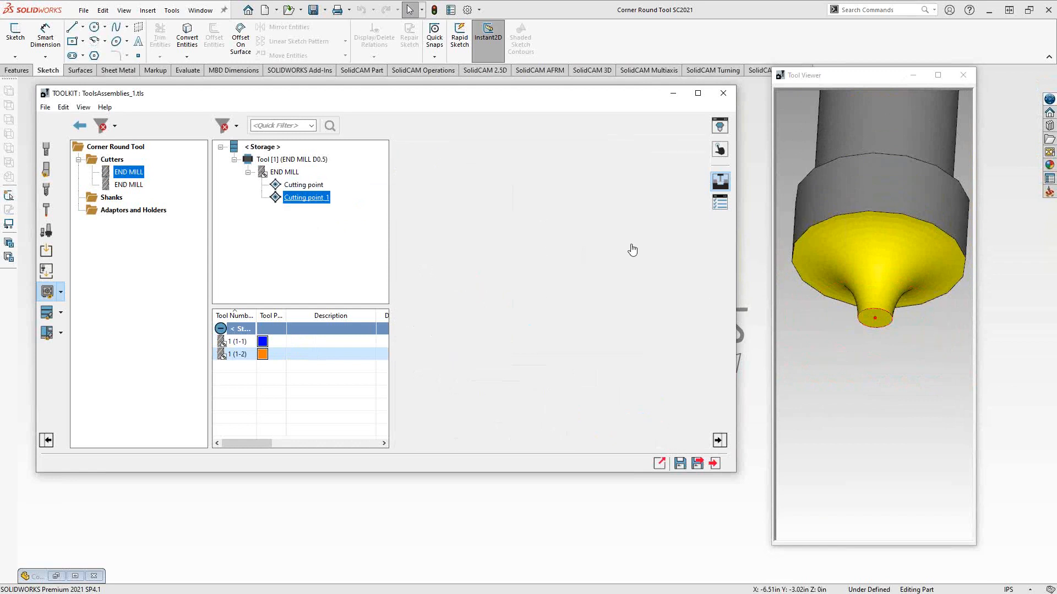
{"action": "left_click", "coordinate": [874, 330]}
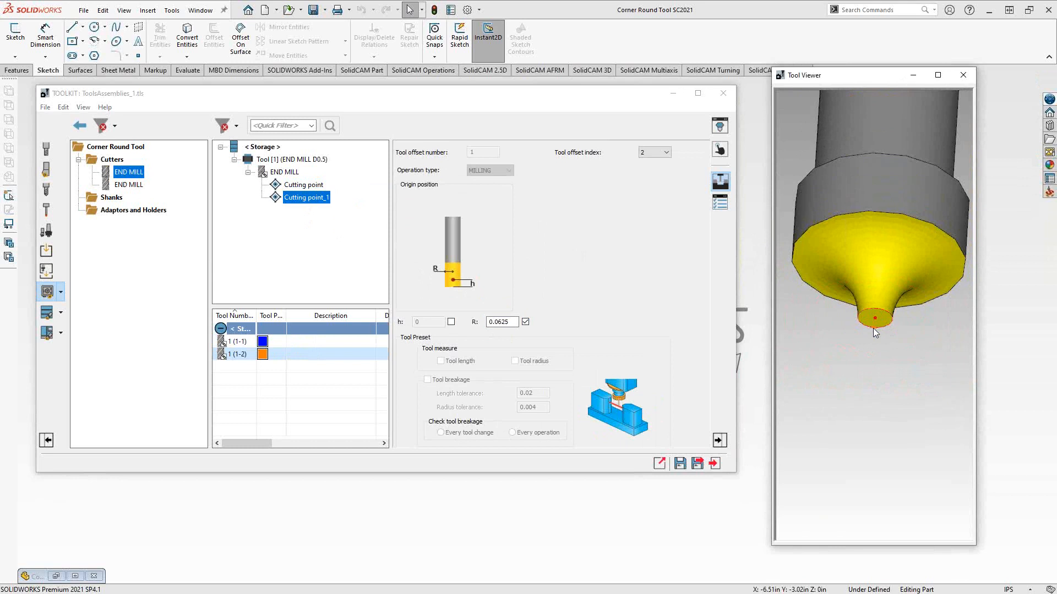
{"action": "left_click_drag", "start_coordinate": [890, 322], "coordinate": [887, 326]}
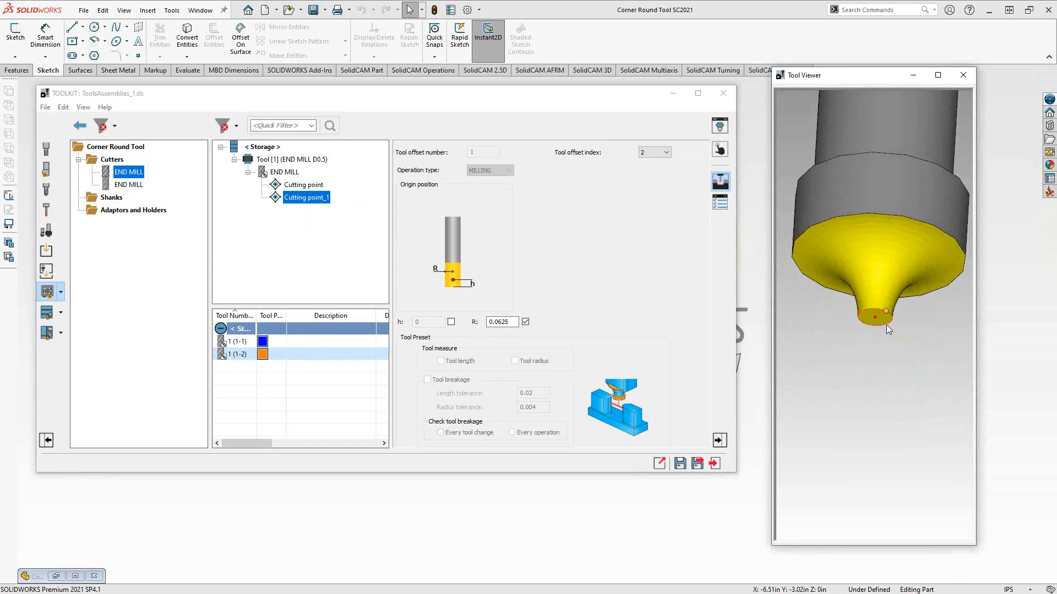
{"action": "middle_click_drag", "start_coordinate": [886, 324], "coordinate": [889, 346]}
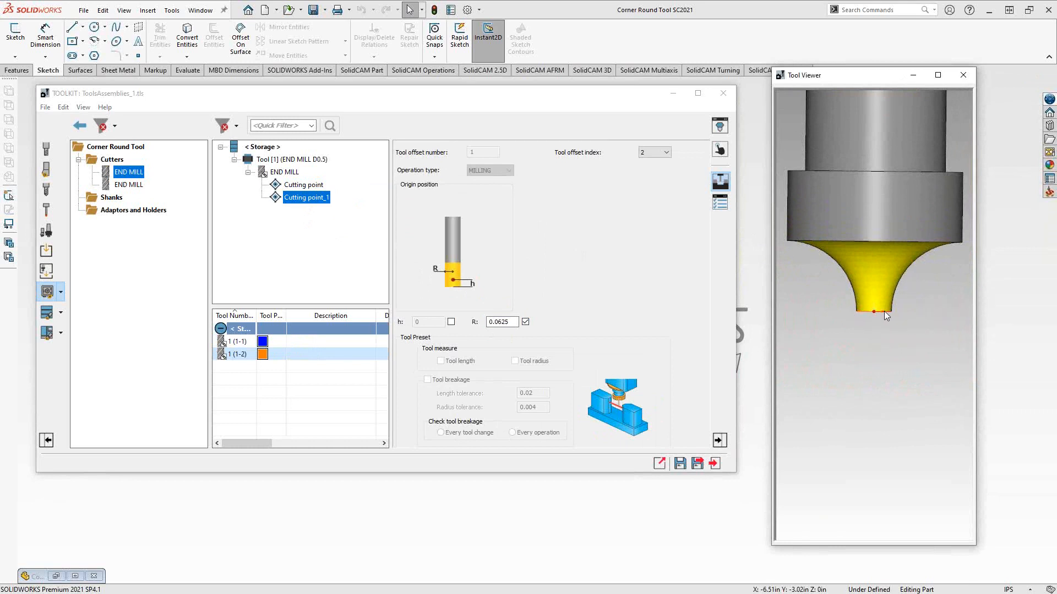
{"action": "middle_click_drag", "start_coordinate": [883, 311], "coordinate": [886, 273]}
{"action": "middle_click_drag", "start_coordinate": [917, 170], "coordinate": [907, 174]}
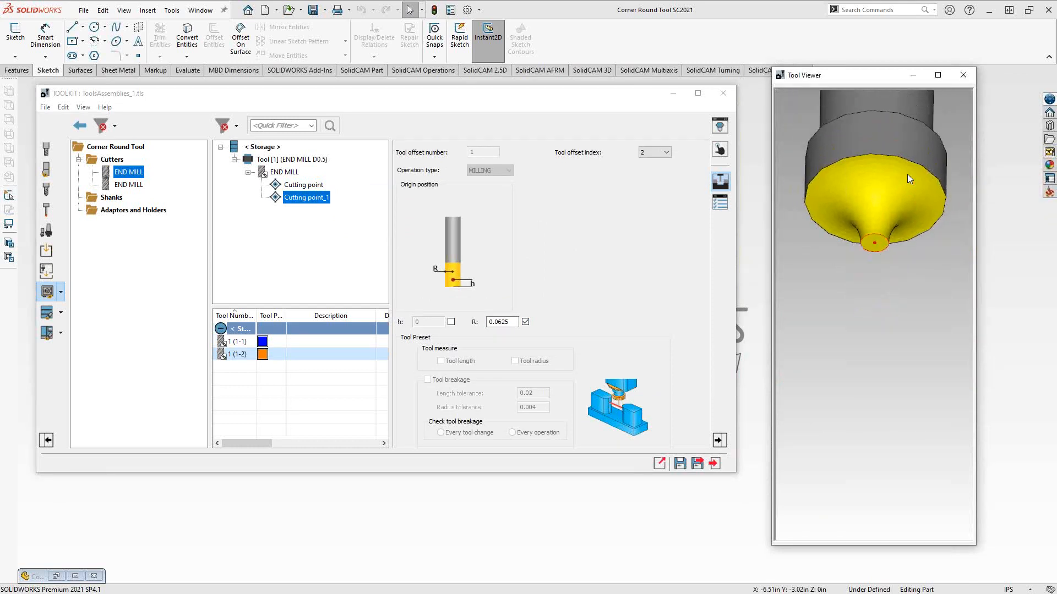
Add a third cutting point to the END MILL, set its height h to 0.25 and enable its radius override.
{"action": "right_click", "coordinate": [305, 198]}
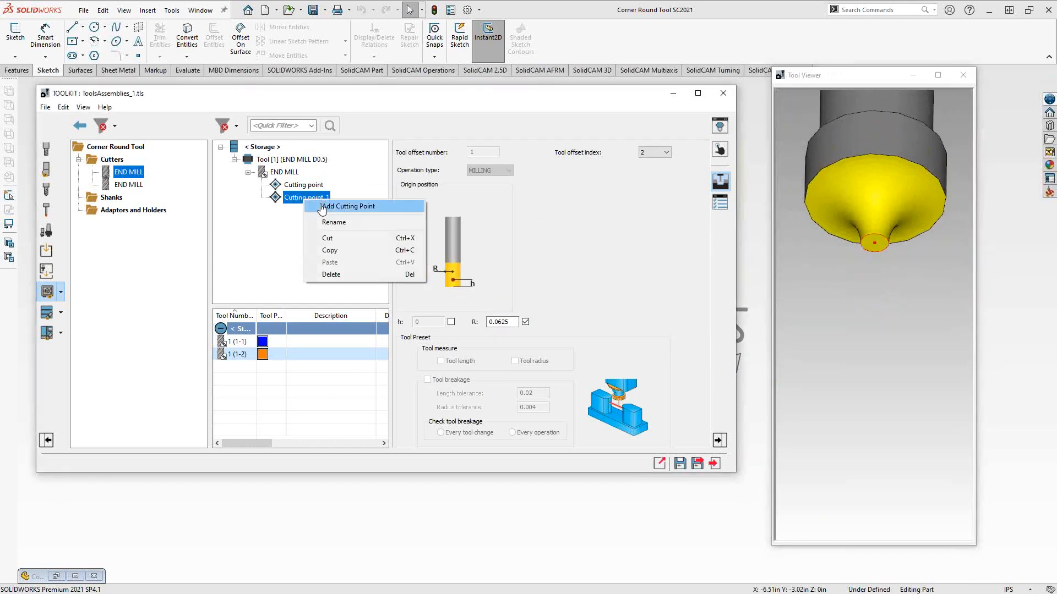
{"action": "left_click", "coordinate": [323, 211]}
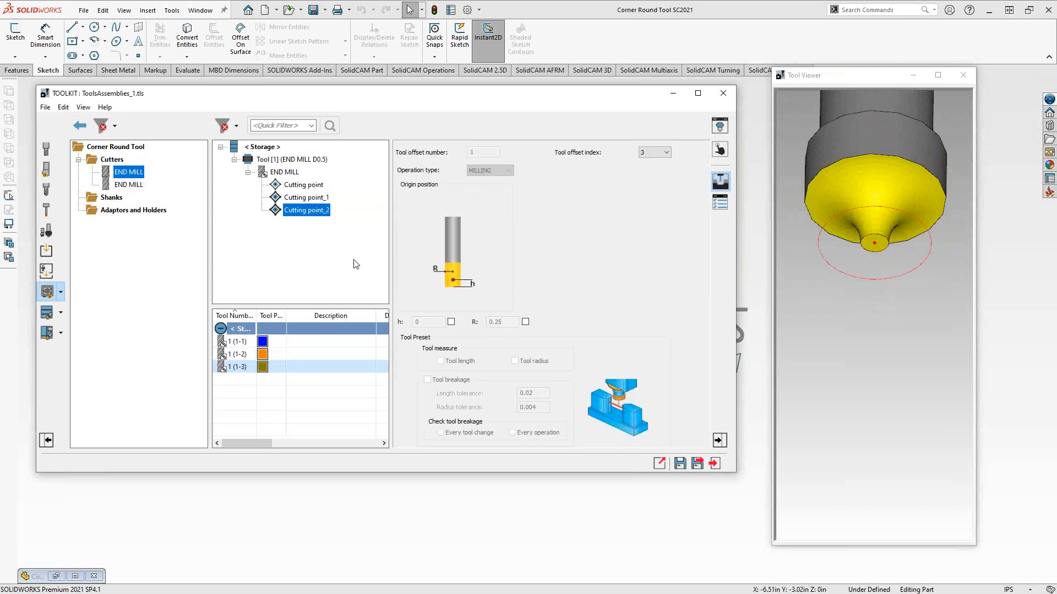
{"action": "double_click", "coordinate": [437, 324]}
{"action": "type", "text": ".25"}
{"action": "left_click", "coordinate": [526, 322]}
{"action": "left_click", "coordinate": [526, 323]}
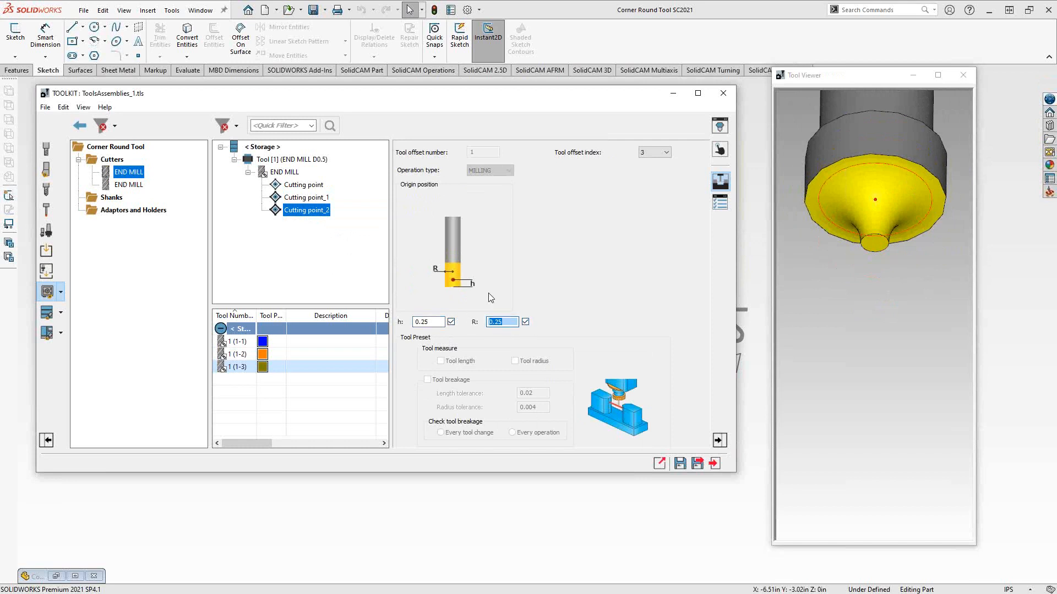
Set the third cutting point's radius R to 0.625 and check its circle around the cutter in the 3D preview.
{"action": "type", "text": ".625"}
{"action": "left_click", "coordinate": [301, 198]}
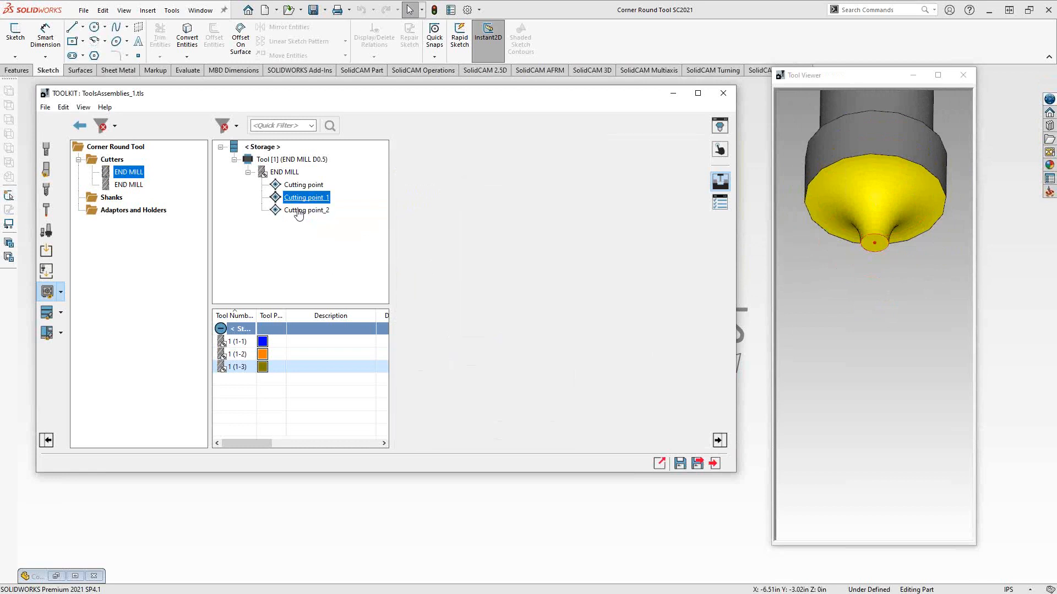
{"action": "left_click", "coordinate": [299, 212]}
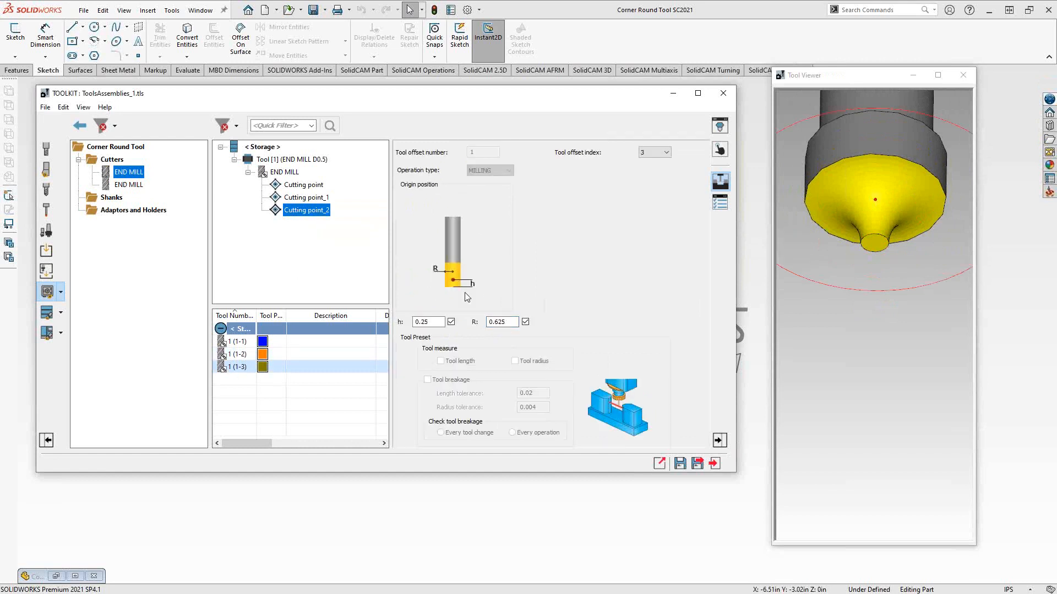
{"action": "left_click", "coordinate": [894, 248]}
{"action": "middle_click_drag", "start_coordinate": [889, 242], "coordinate": [886, 252]}
{"action": "scroll", "coordinate": [886, 251], "scroll_direction": "down", "scroll_amount": 3}
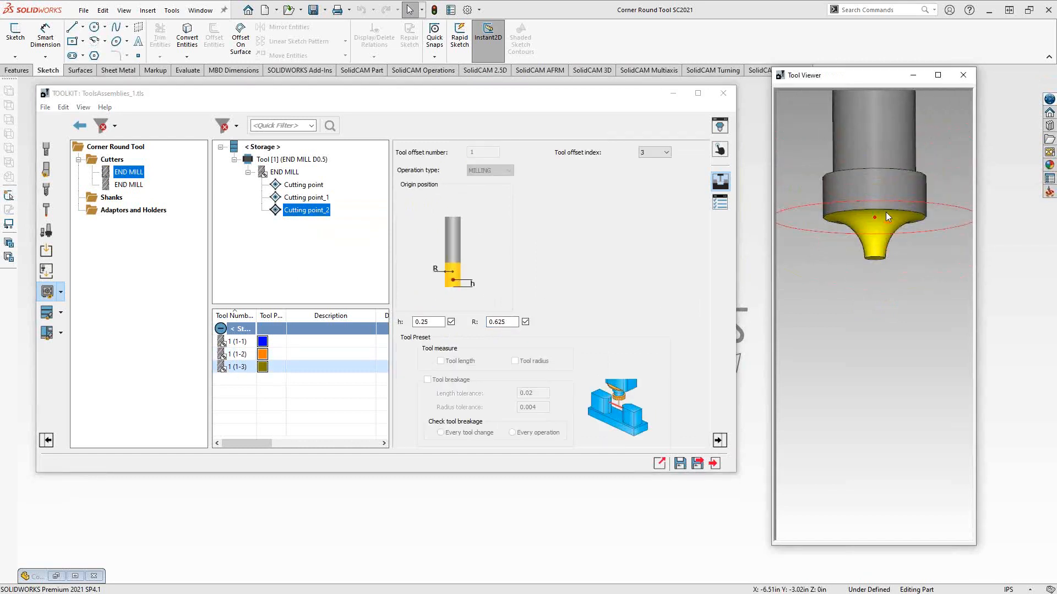
{"action": "middle_click_drag", "start_coordinate": [886, 212], "coordinate": [887, 187]}
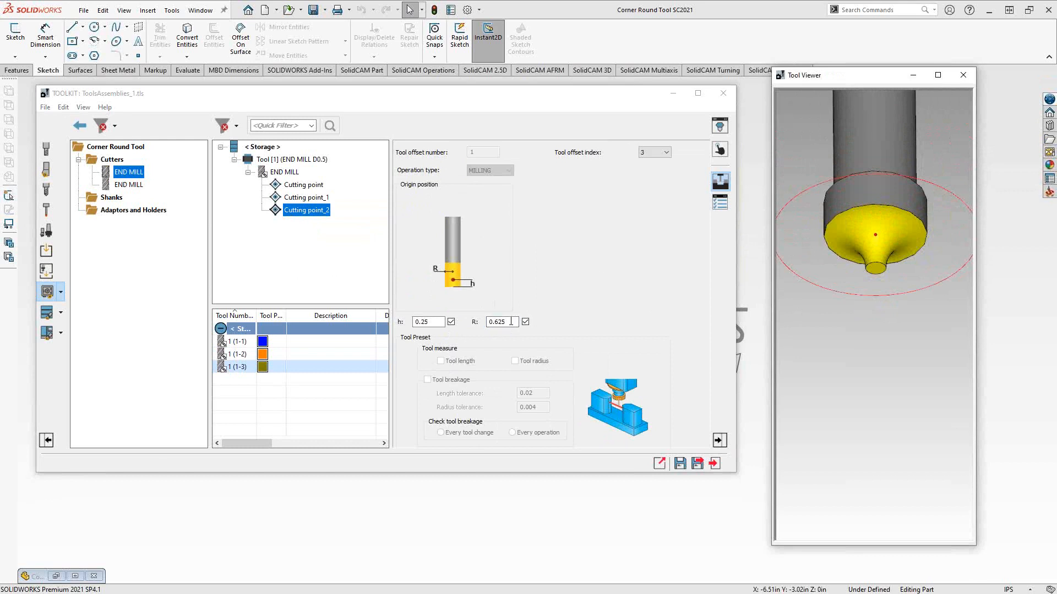
Set the third cutting point's radius R to 0.3125 and check its circle against the cutter's outer edge in the 3D preview.
{"action": "left_click_drag", "start_coordinate": [512, 322], "coordinate": [474, 318]}
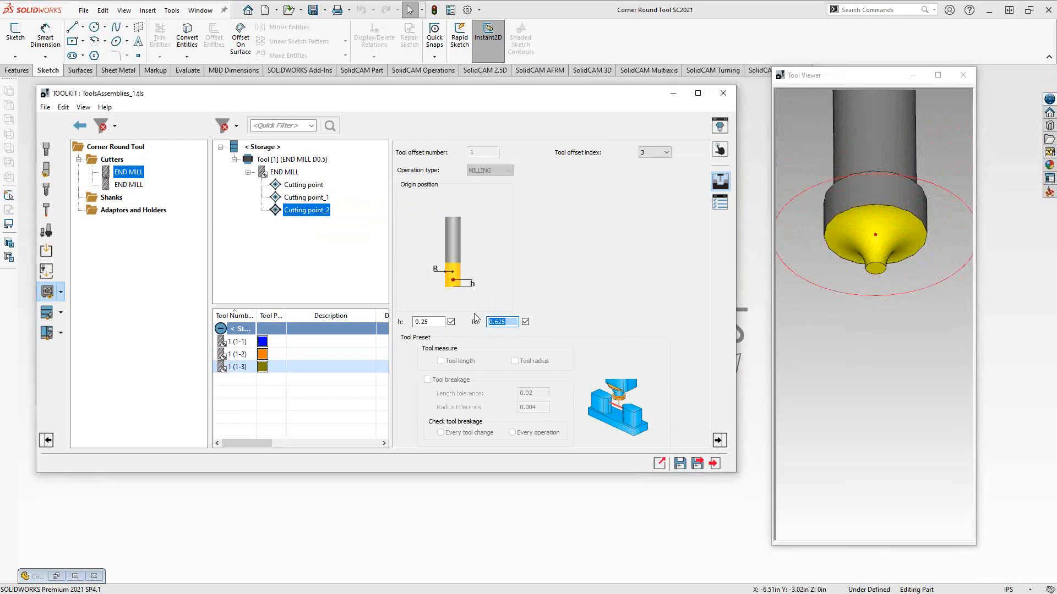
{"action": "left_click", "coordinate": [884, 237]}
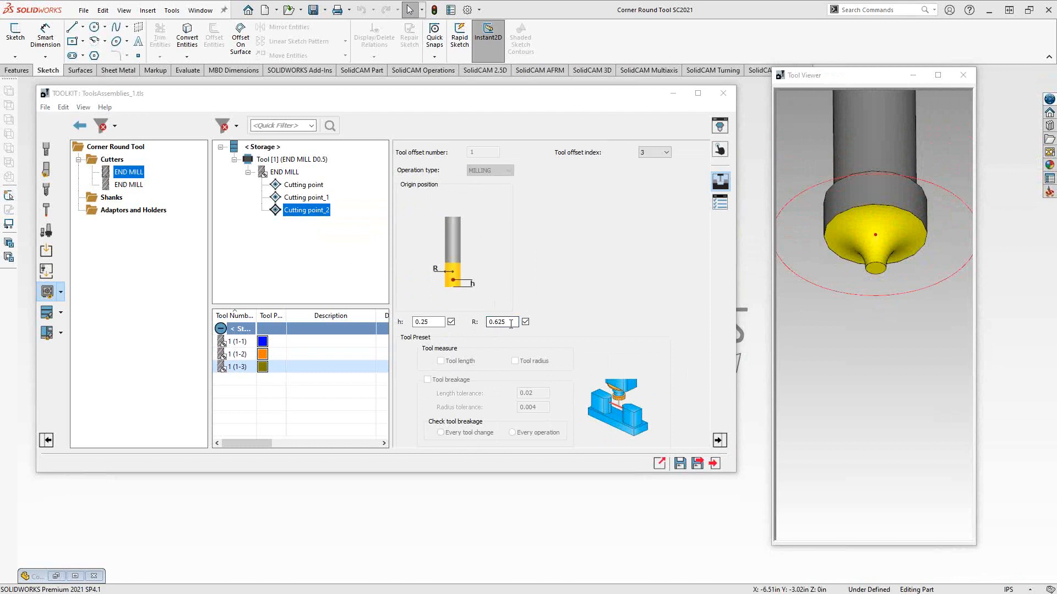
{"action": "left_click", "coordinate": [490, 322]}
{"action": "type", "text": ".3125"}
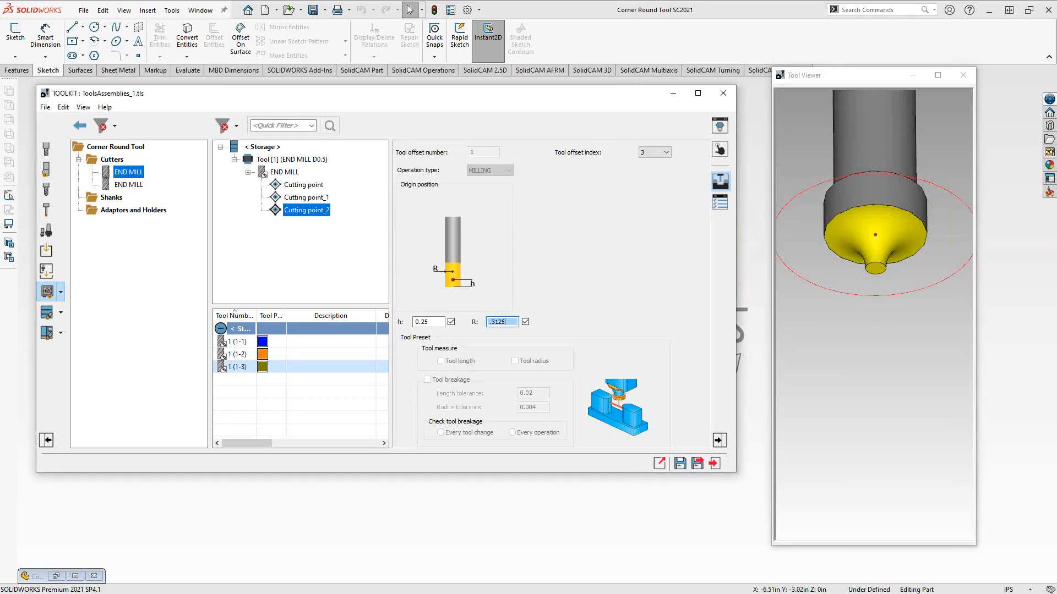
{"action": "key", "text": "Tab"}
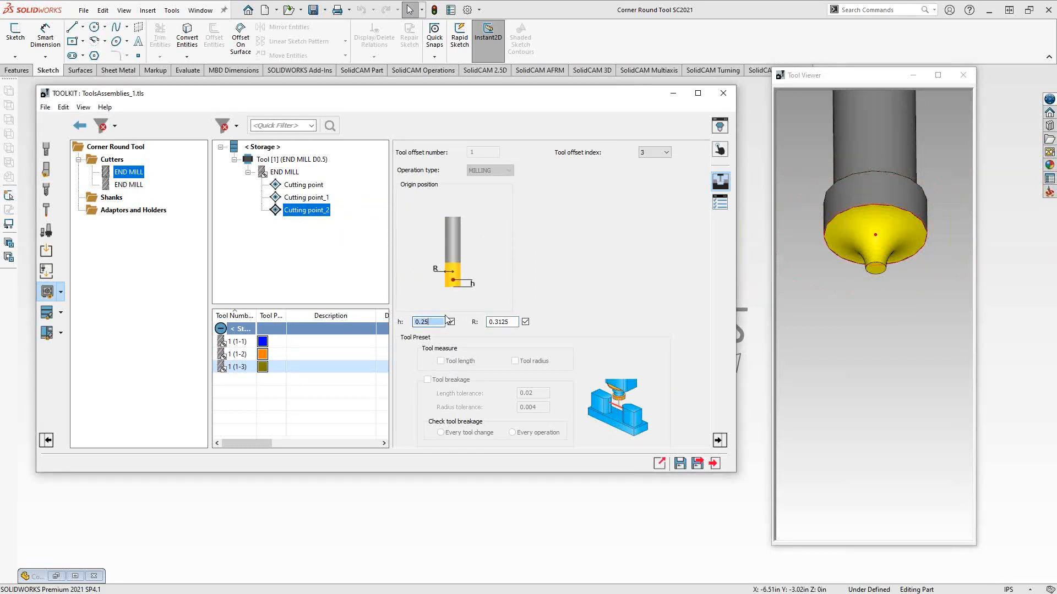
{"action": "left_click", "coordinate": [915, 244]}
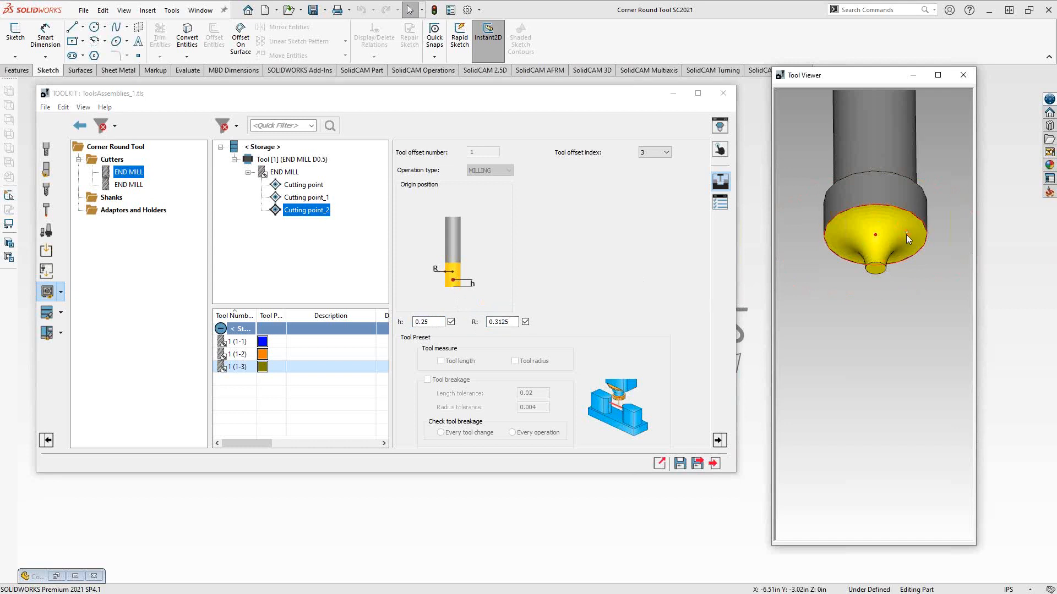
{"action": "middle_click_drag", "start_coordinate": [906, 234], "coordinate": [897, 267]}
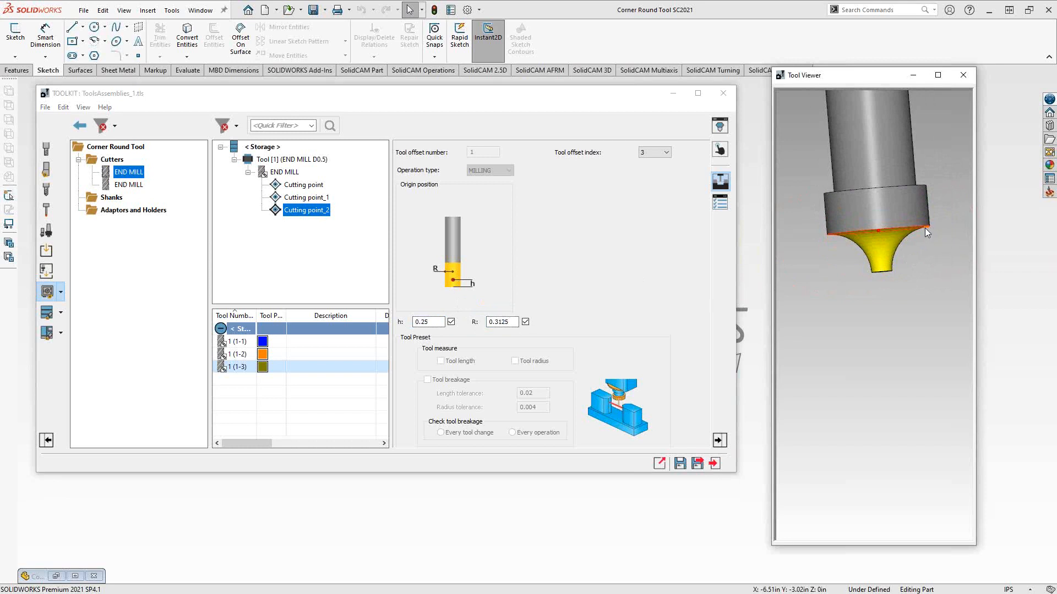
{"action": "middle_click_drag", "start_coordinate": [927, 233], "coordinate": [933, 220]}
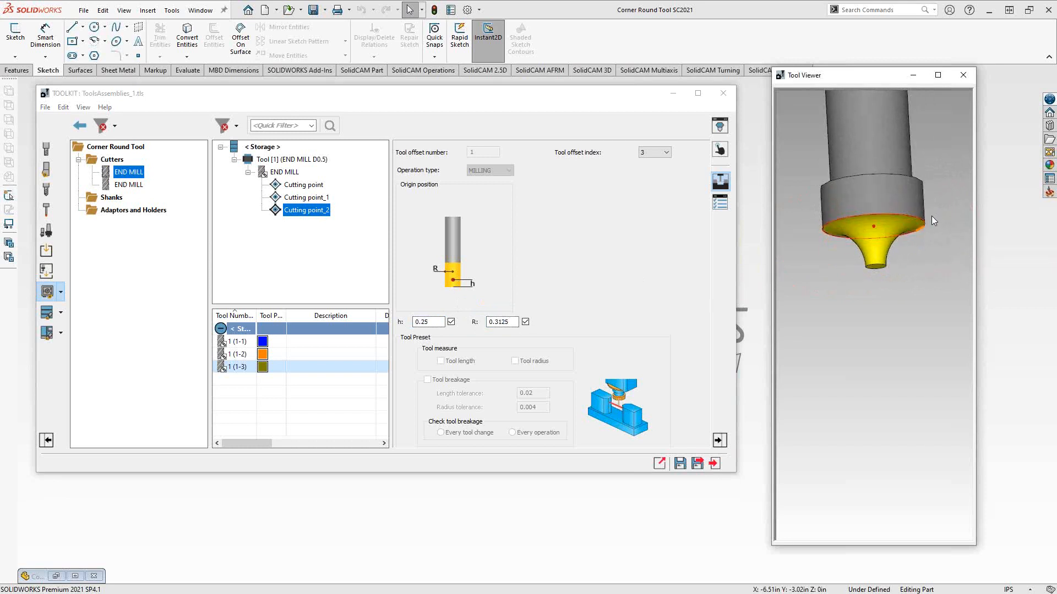